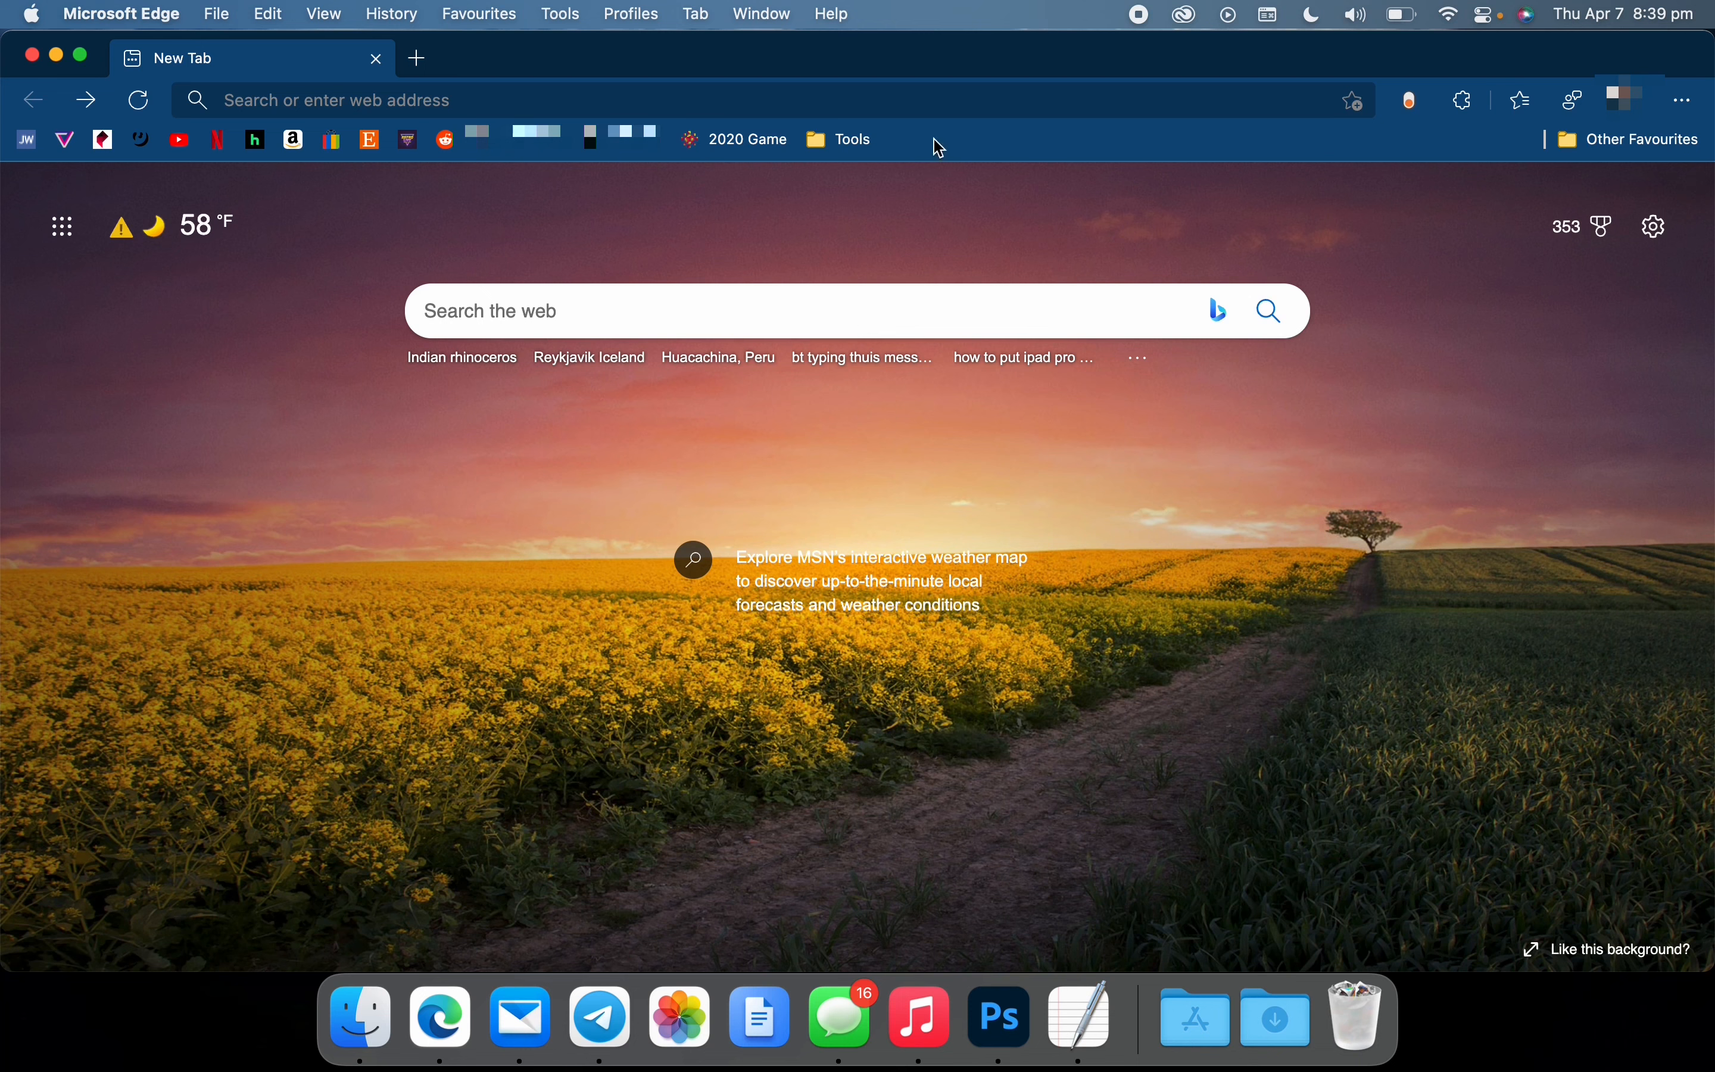
# Search the web for "keyman nubian" and open the Nubian (SIL) Keyman Keyboard for online use
pyautogui.click(900, 93)
pyautogui.write('ke')
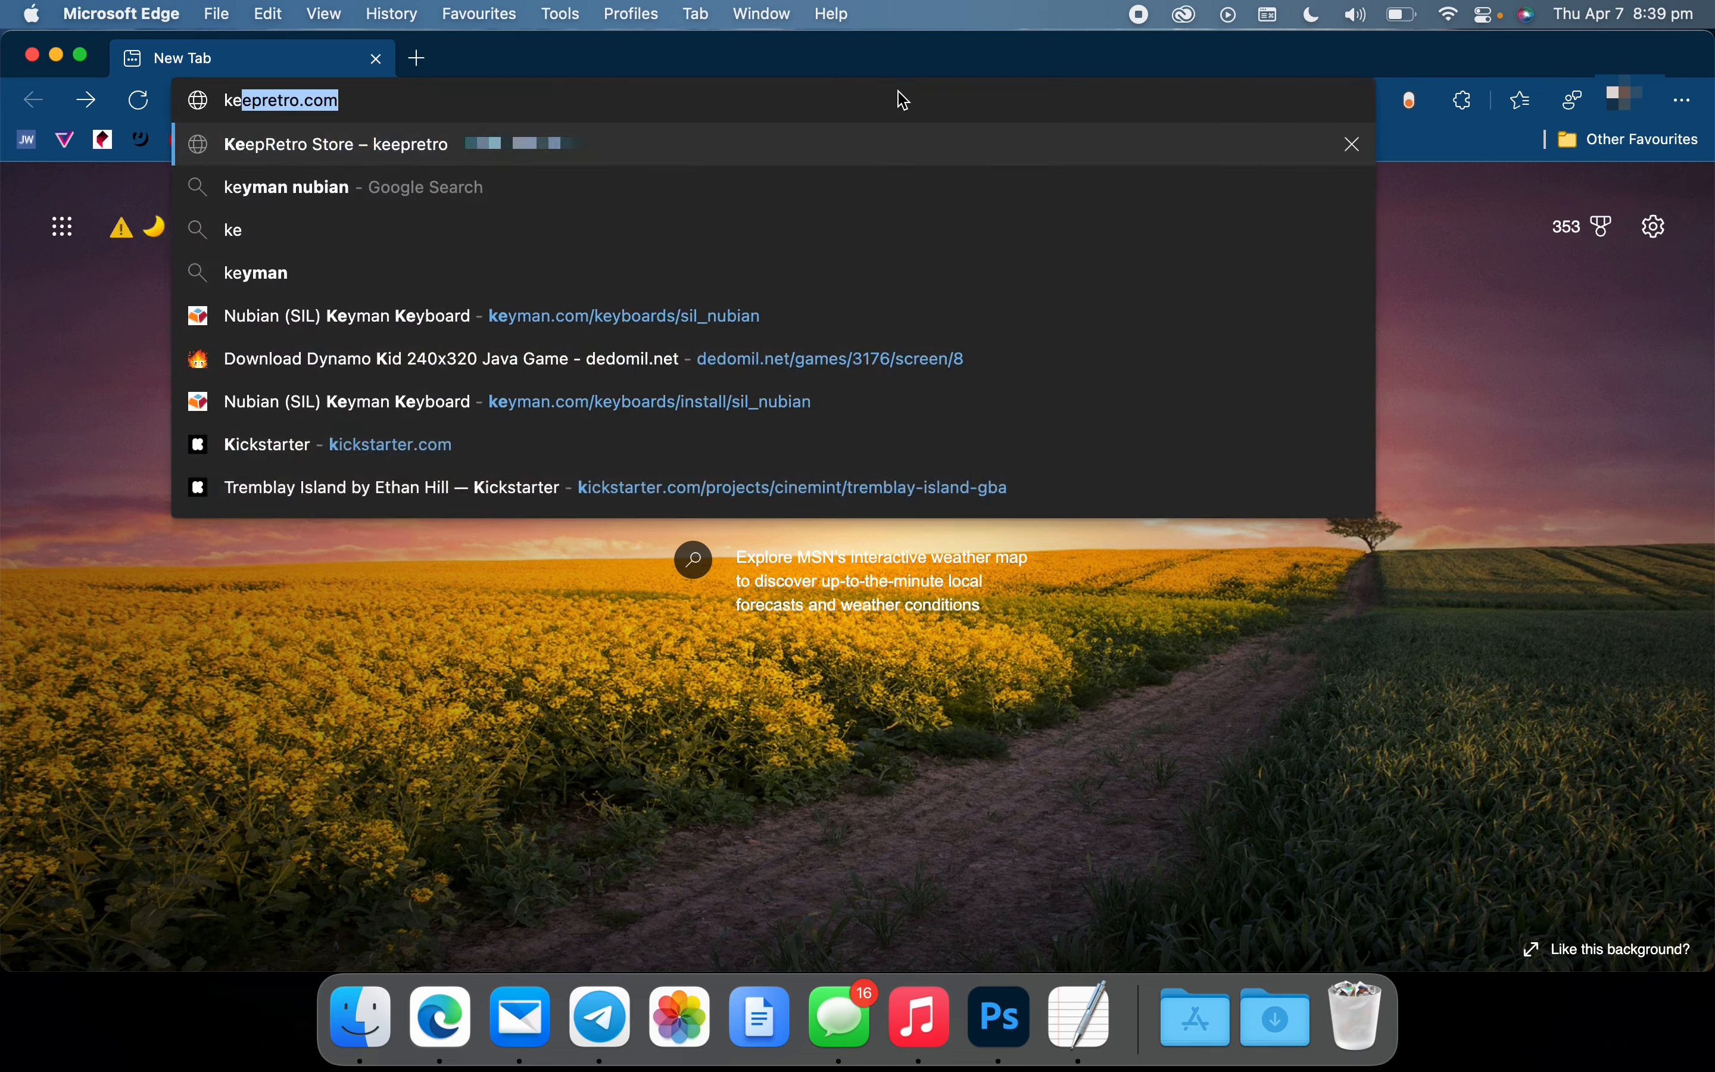
pyautogui.write('yman nubian')
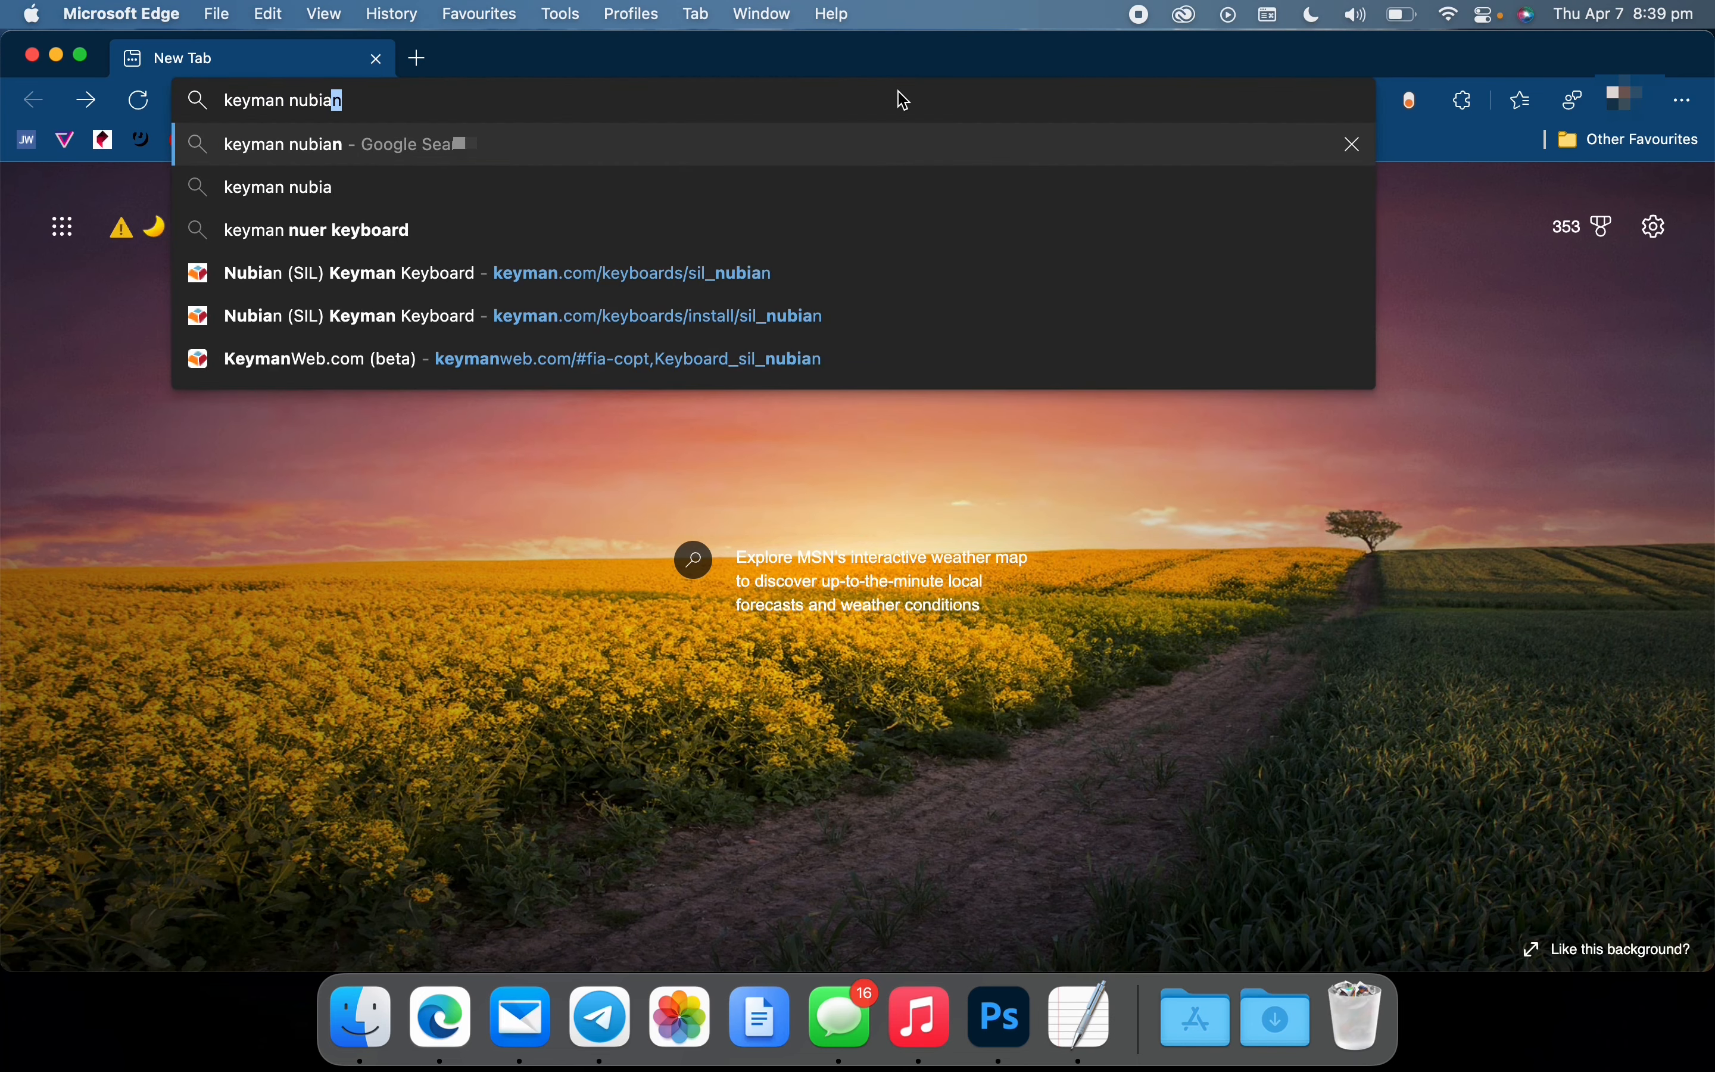
pyautogui.press('Return')
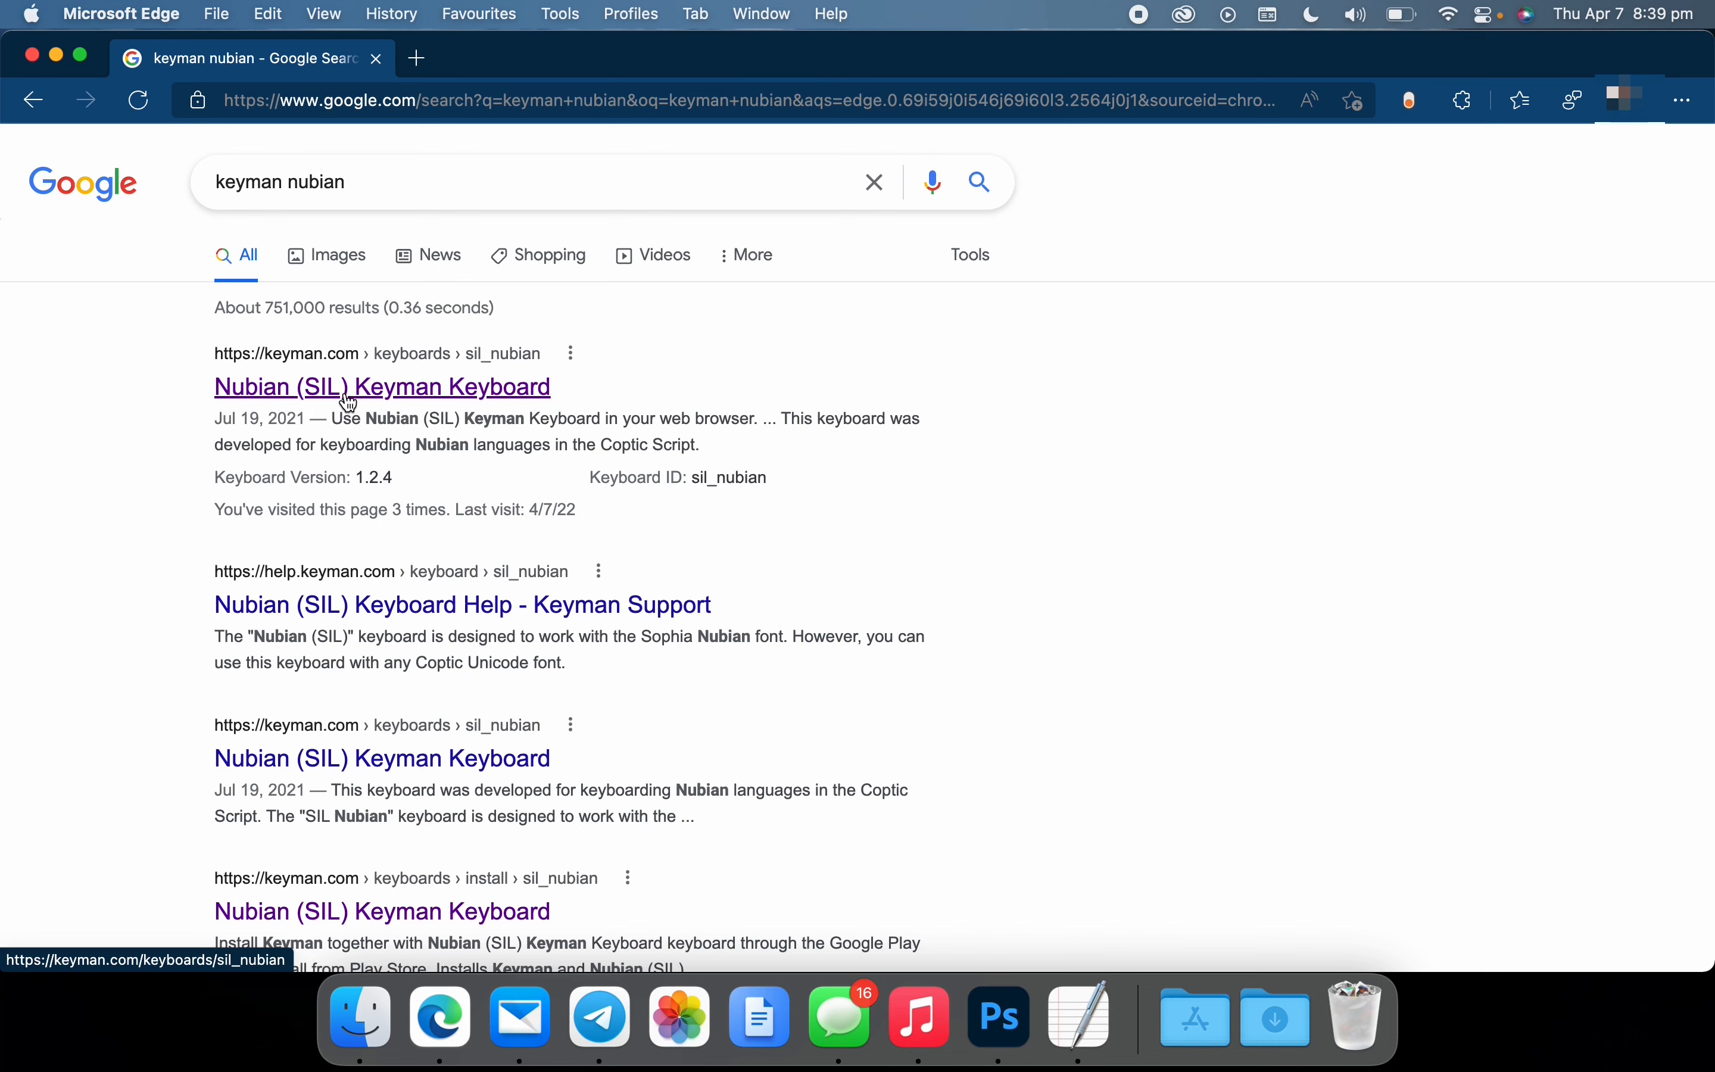
pyautogui.click(392, 401)
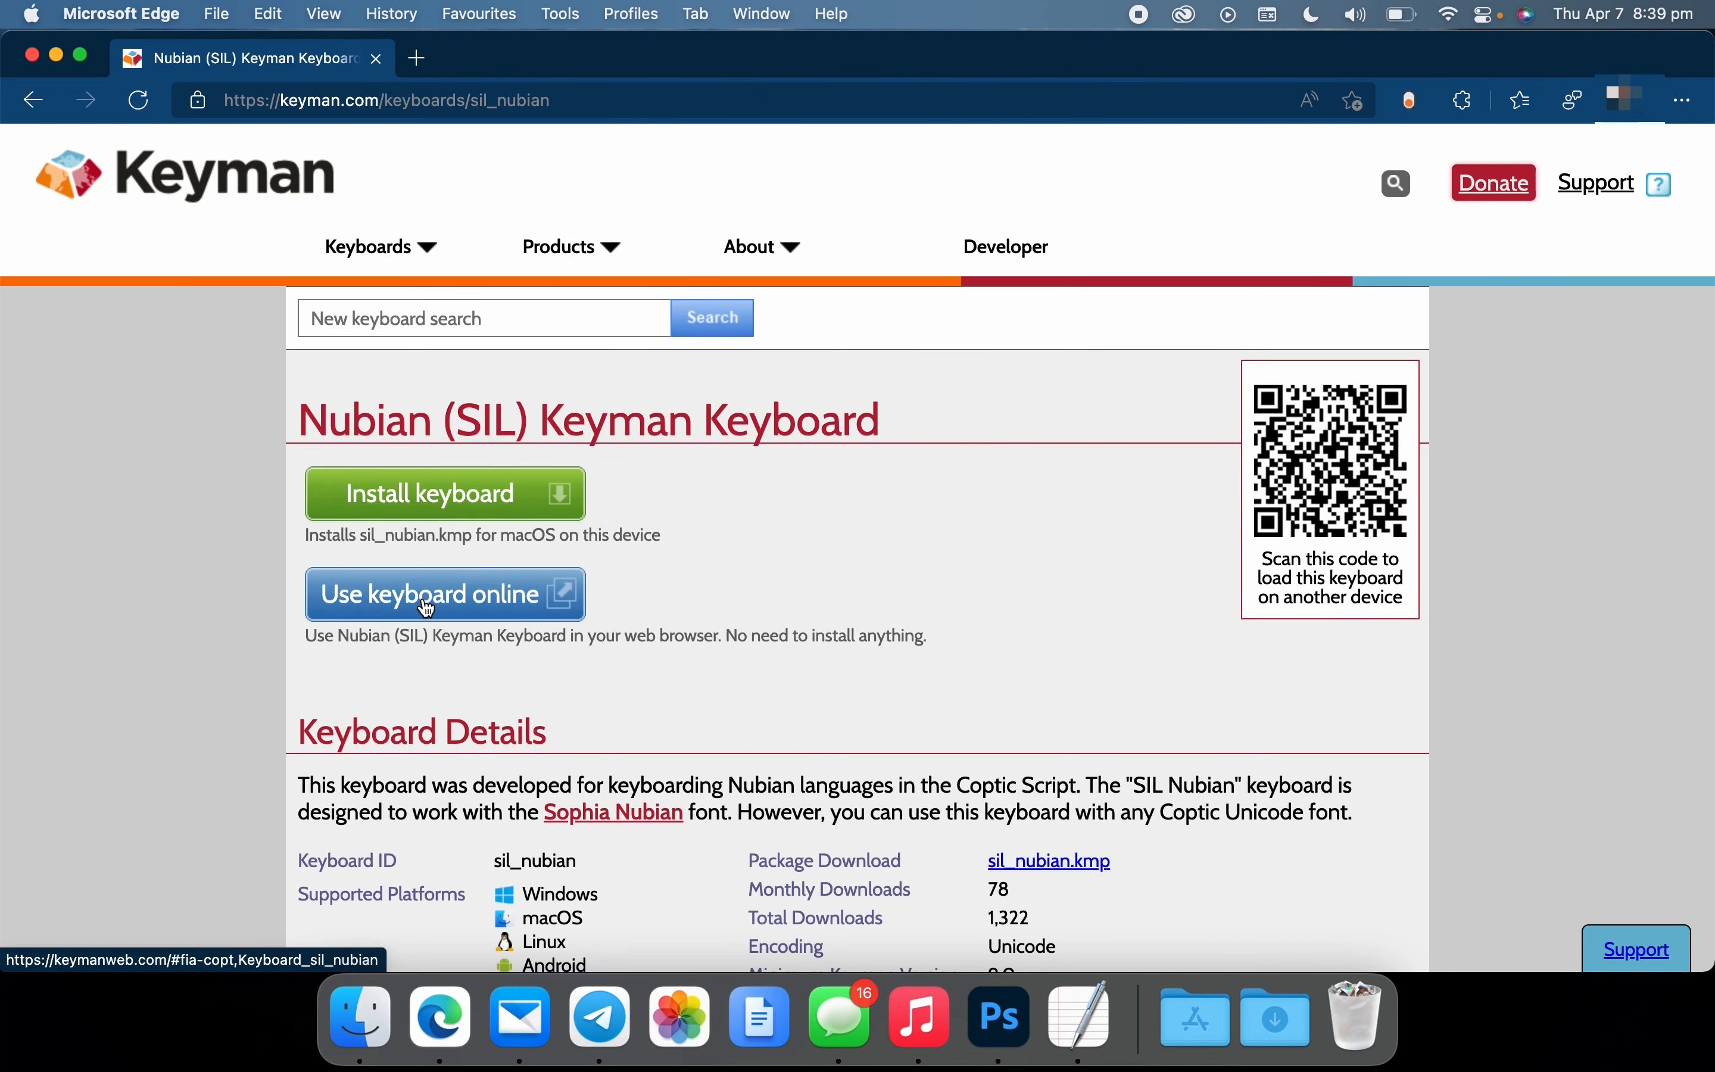
pyautogui.click(437, 618)
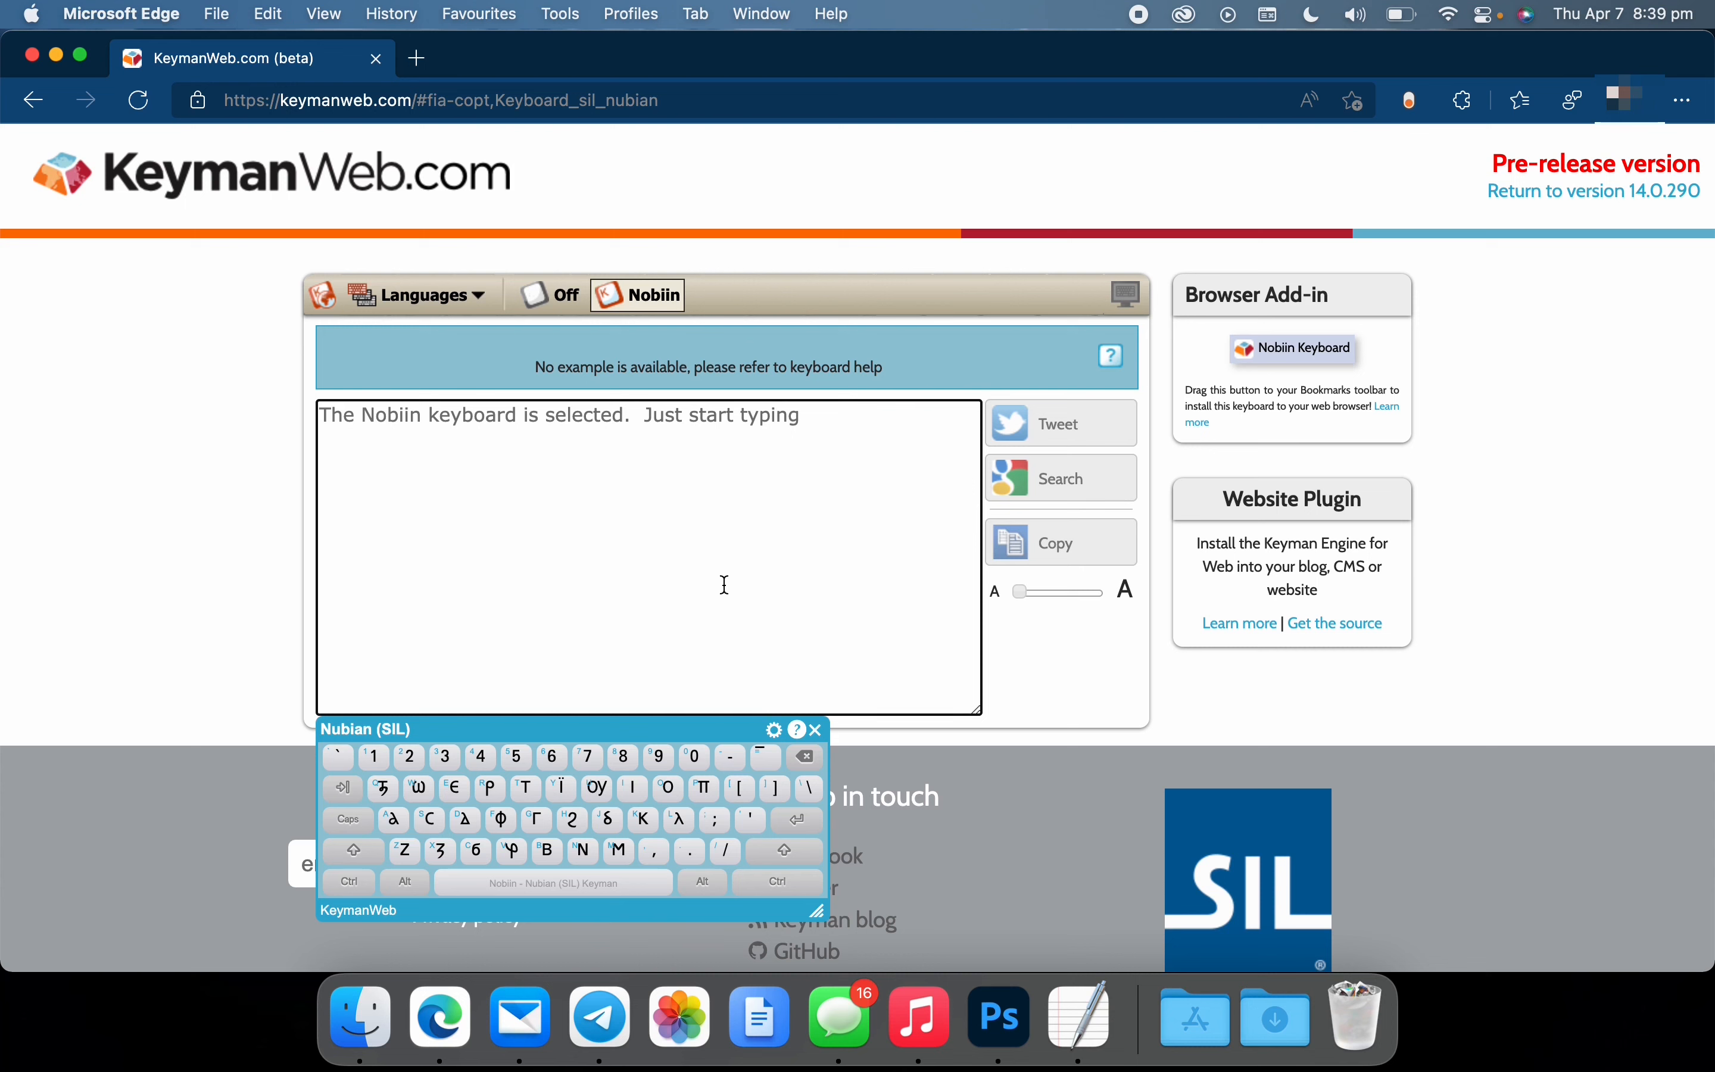
# Write "ⲙⲁⲥⲕⲁ ⲁ̄ⲅⲣⲟ̄!" with the online Nobiin keyboard and copy it into the TextEdit document
pyautogui.write('ⲙⲁⲥⲕⲁ ⲁ̄')
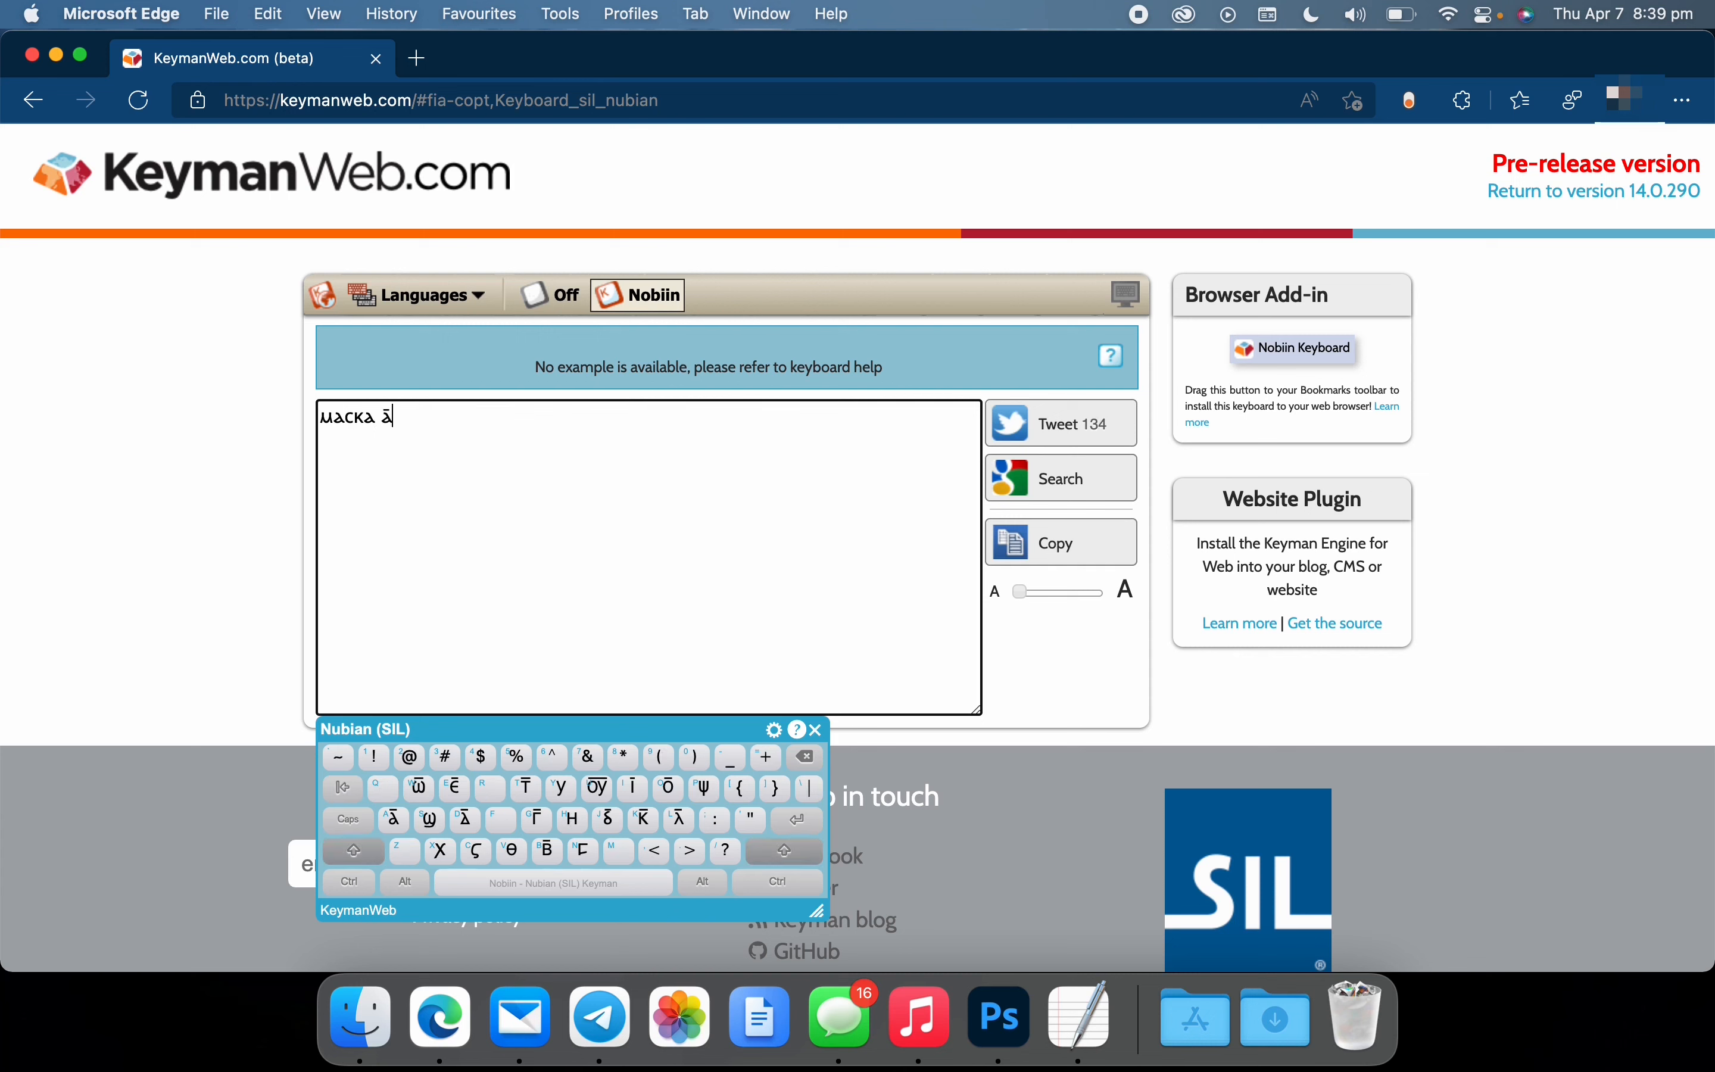
pyautogui.write('ⲅⲣⲟ̄!')
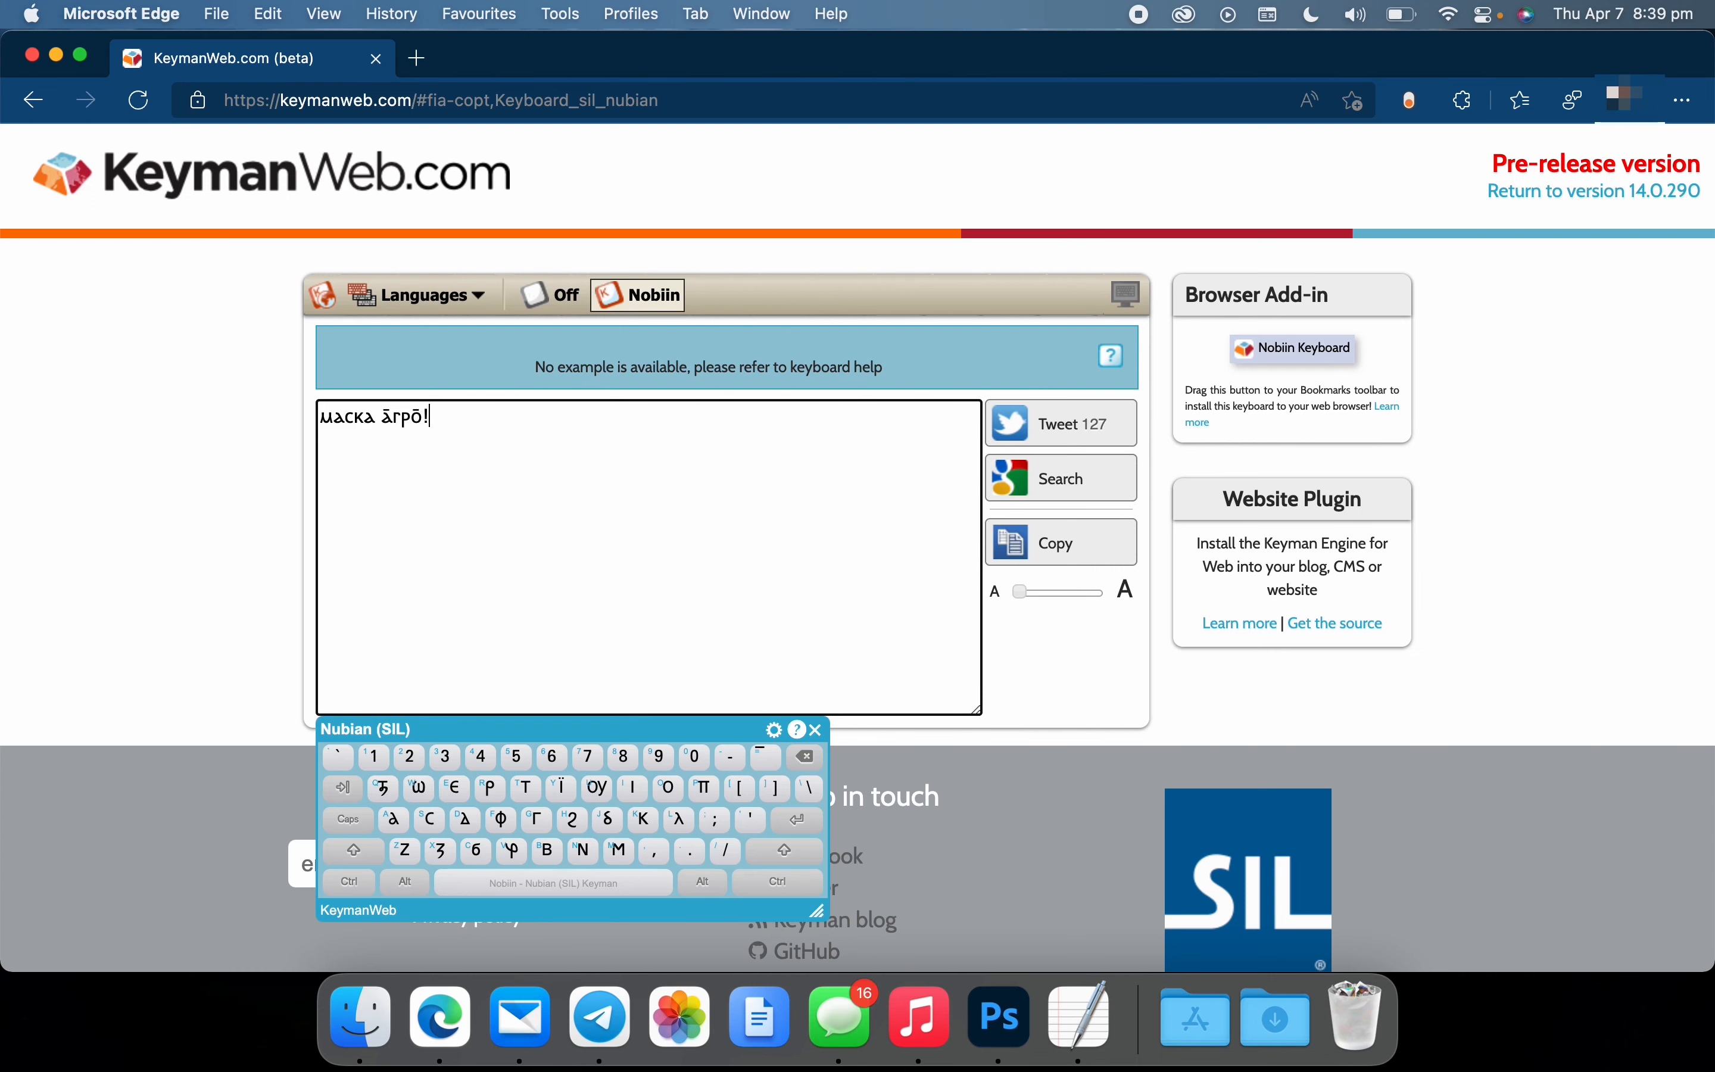
pyautogui.moveTo(438, 420); pyautogui.dragTo(291, 417)
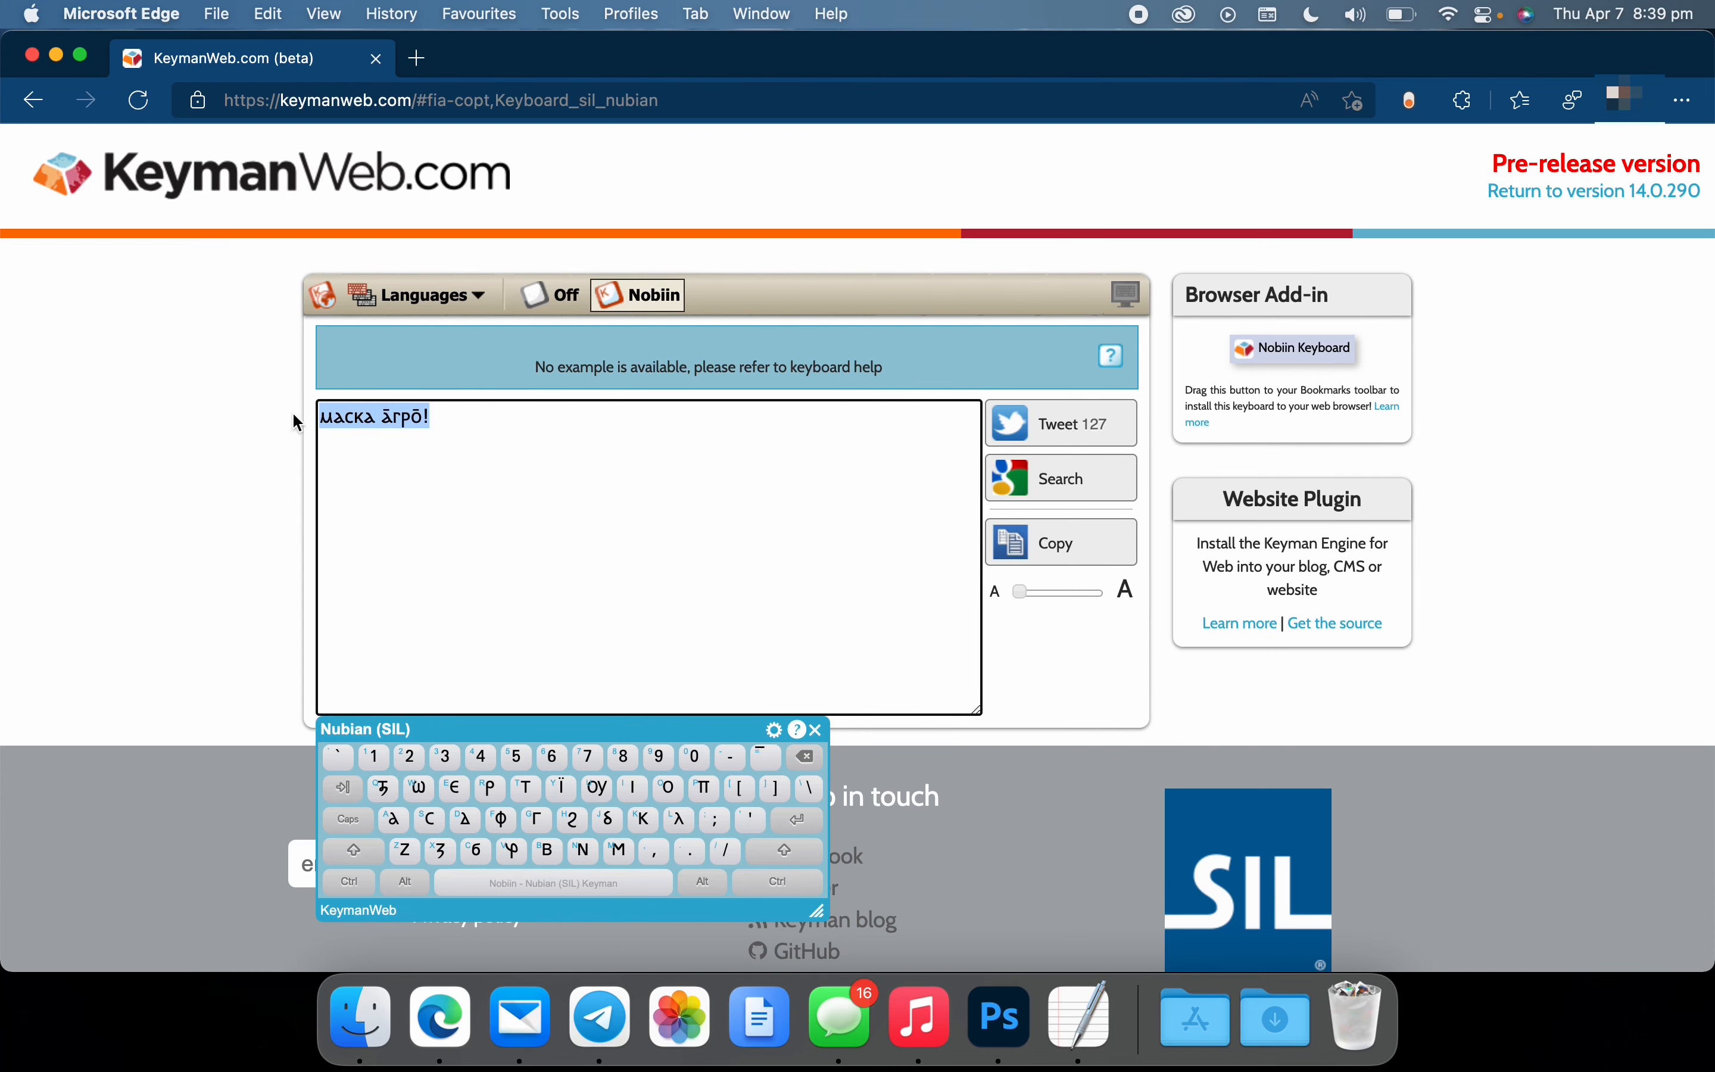
pyautogui.rightClick(355, 416)
pyautogui.click(478, 271)
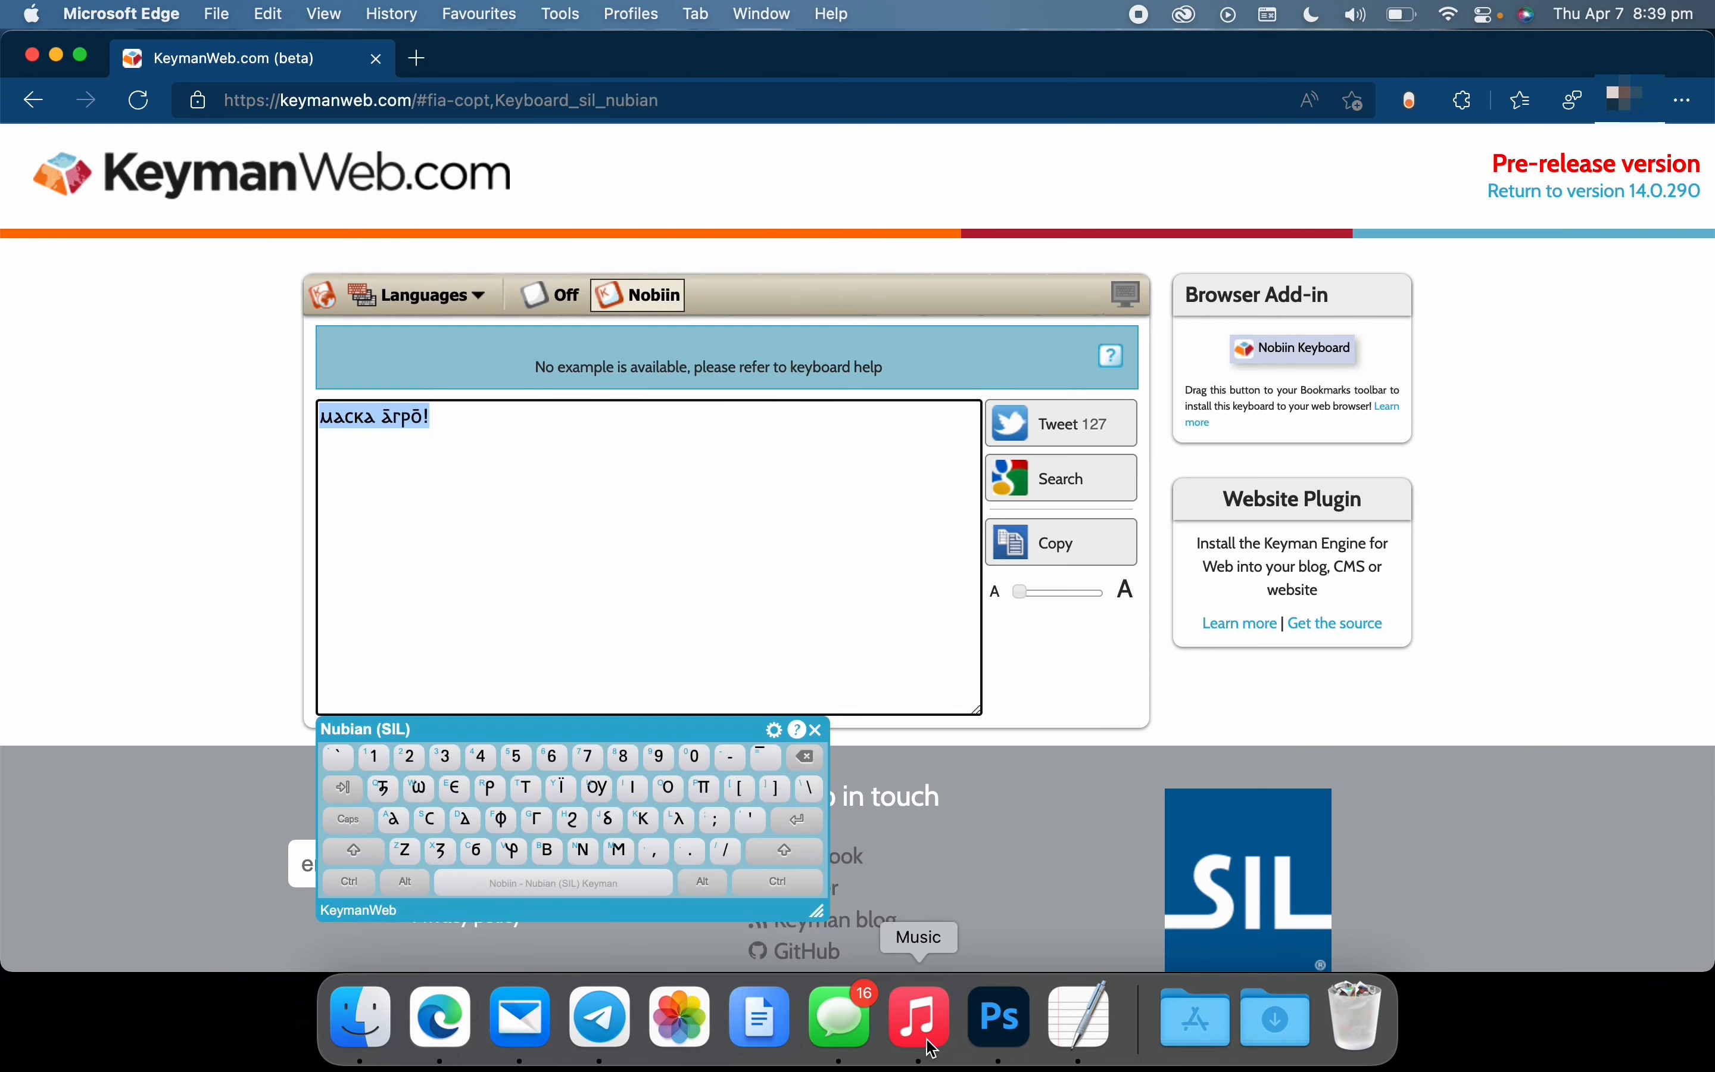
pyautogui.click(1080, 1017)
pyautogui.press('super+v')
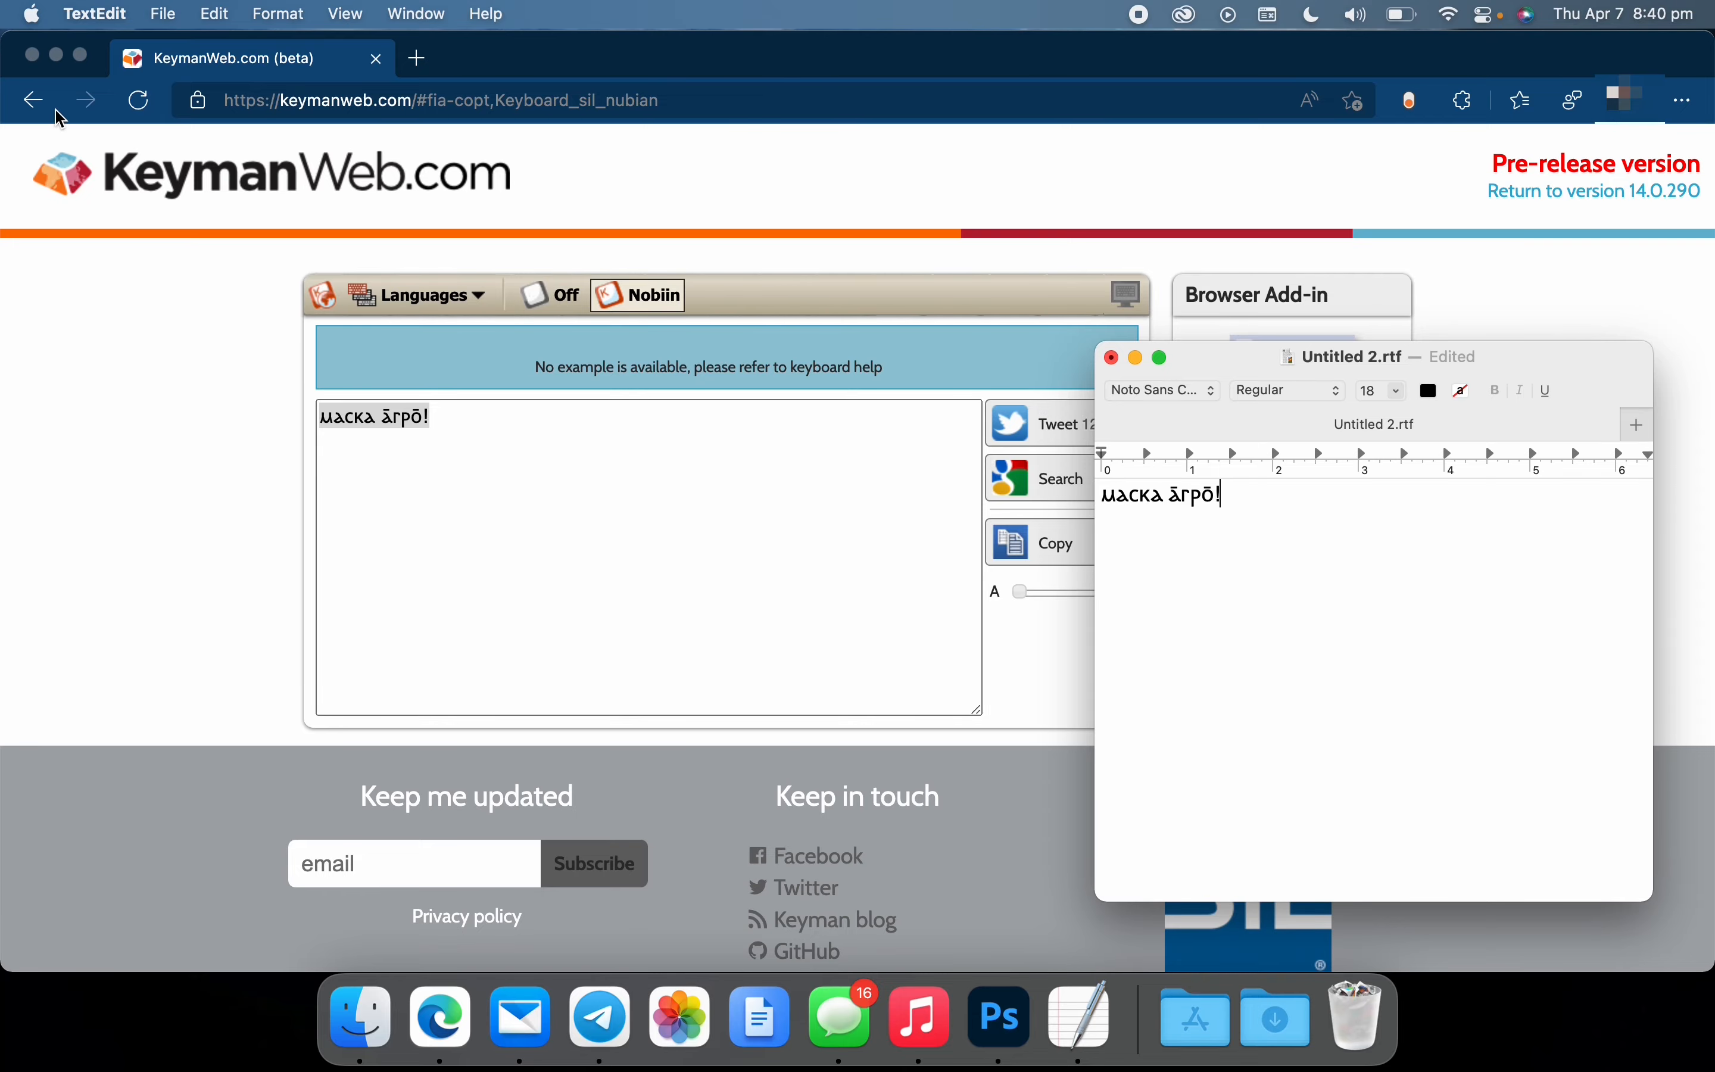
# Return in Microsoft Edge to the Nubian (SIL) Keyman Keyboard page and open its macOS installation page
pyautogui.click(42, 100)
pyautogui.click(41, 100)
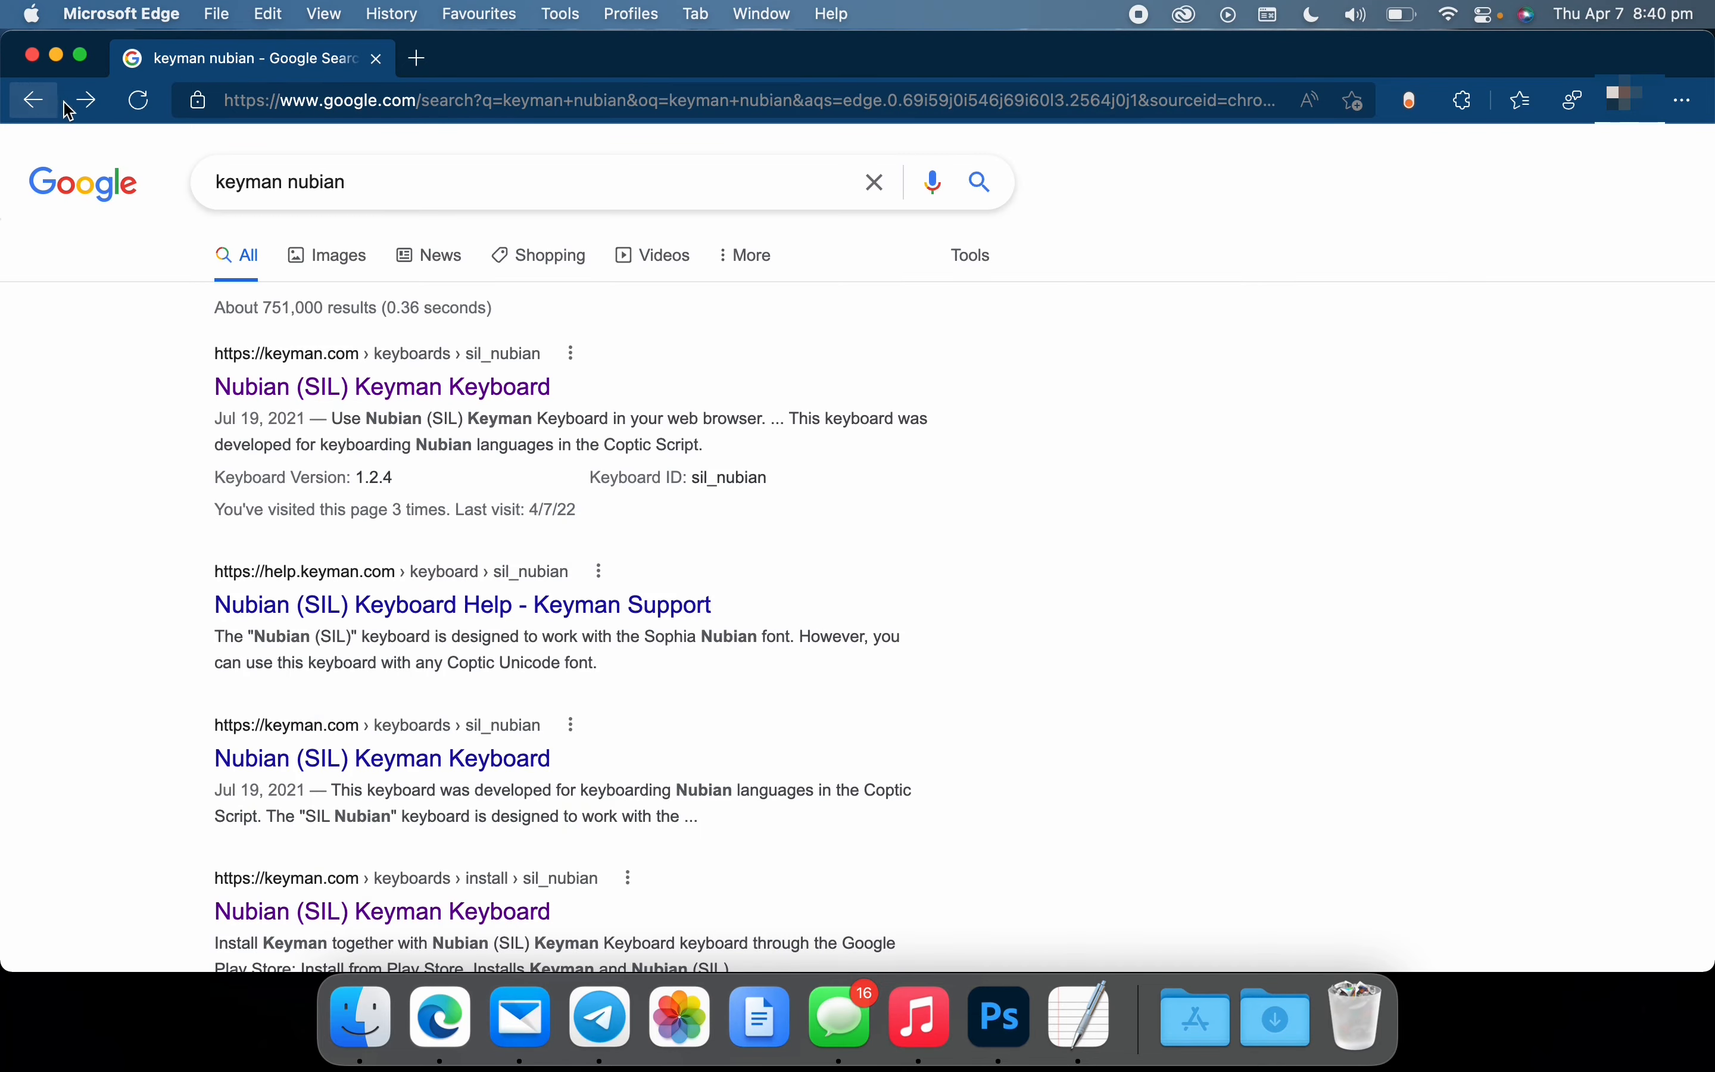
pyautogui.click(86, 100)
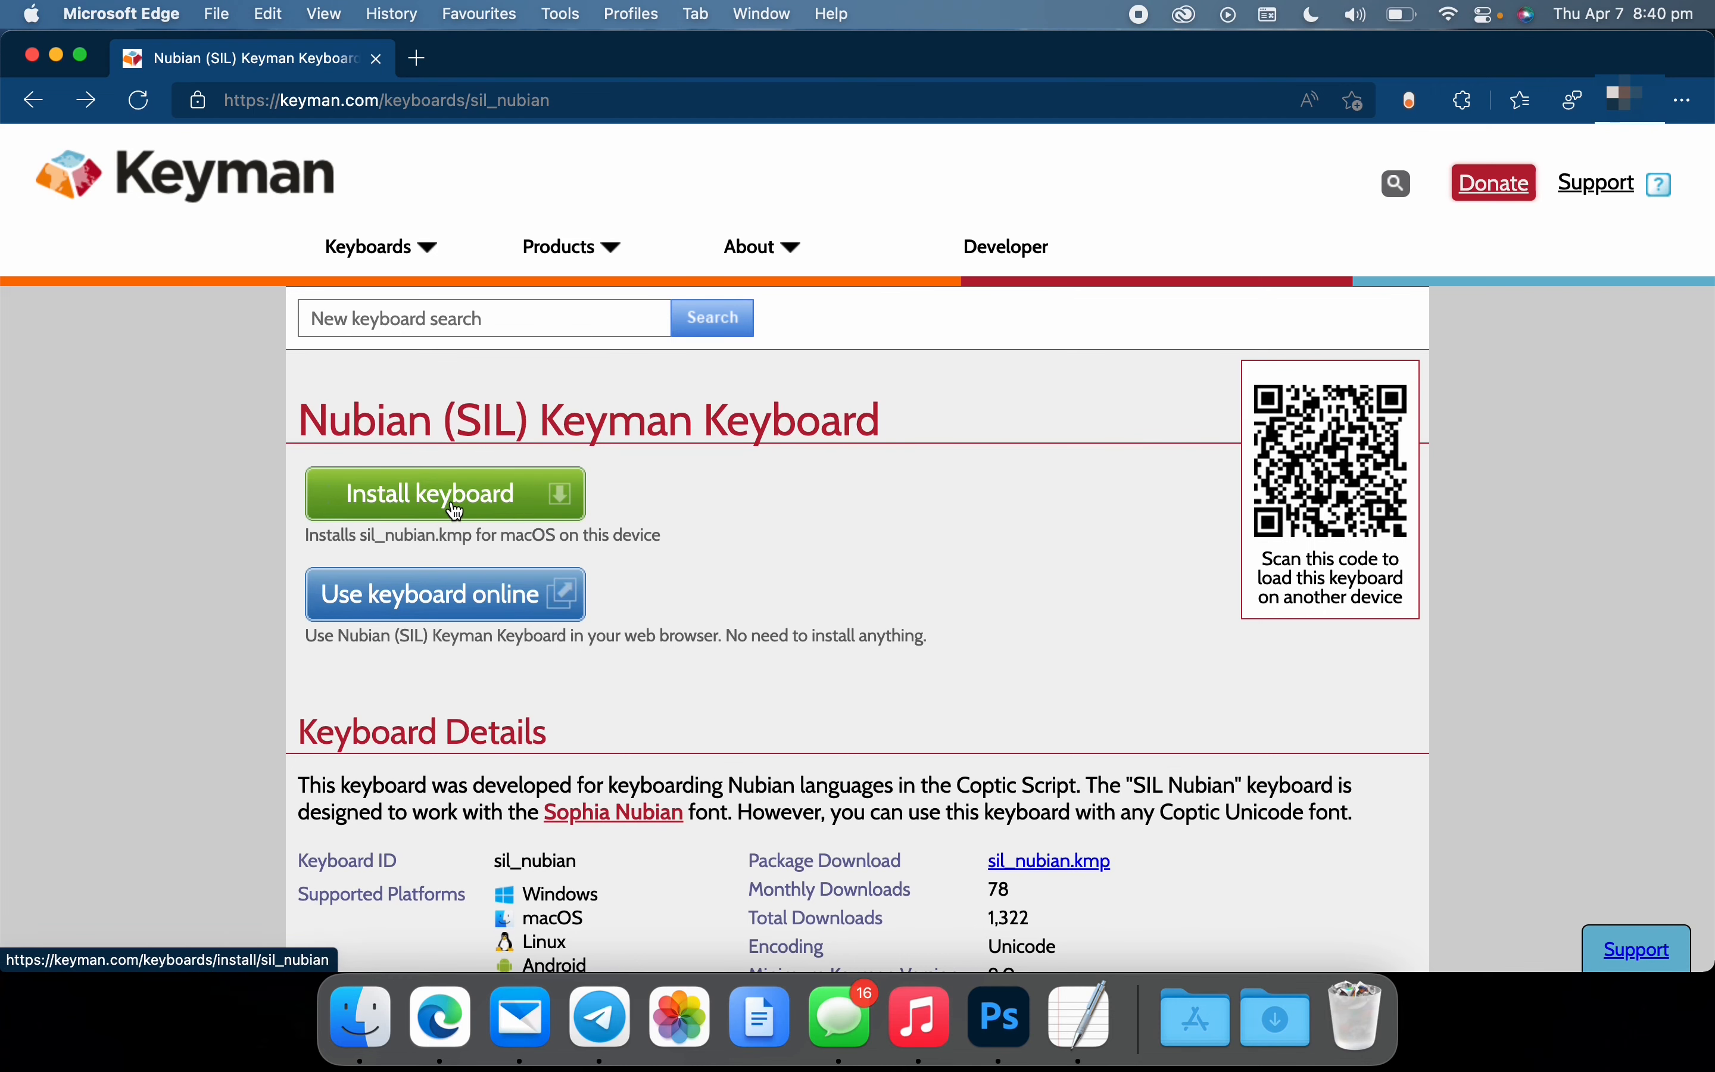
pyautogui.click(456, 510)
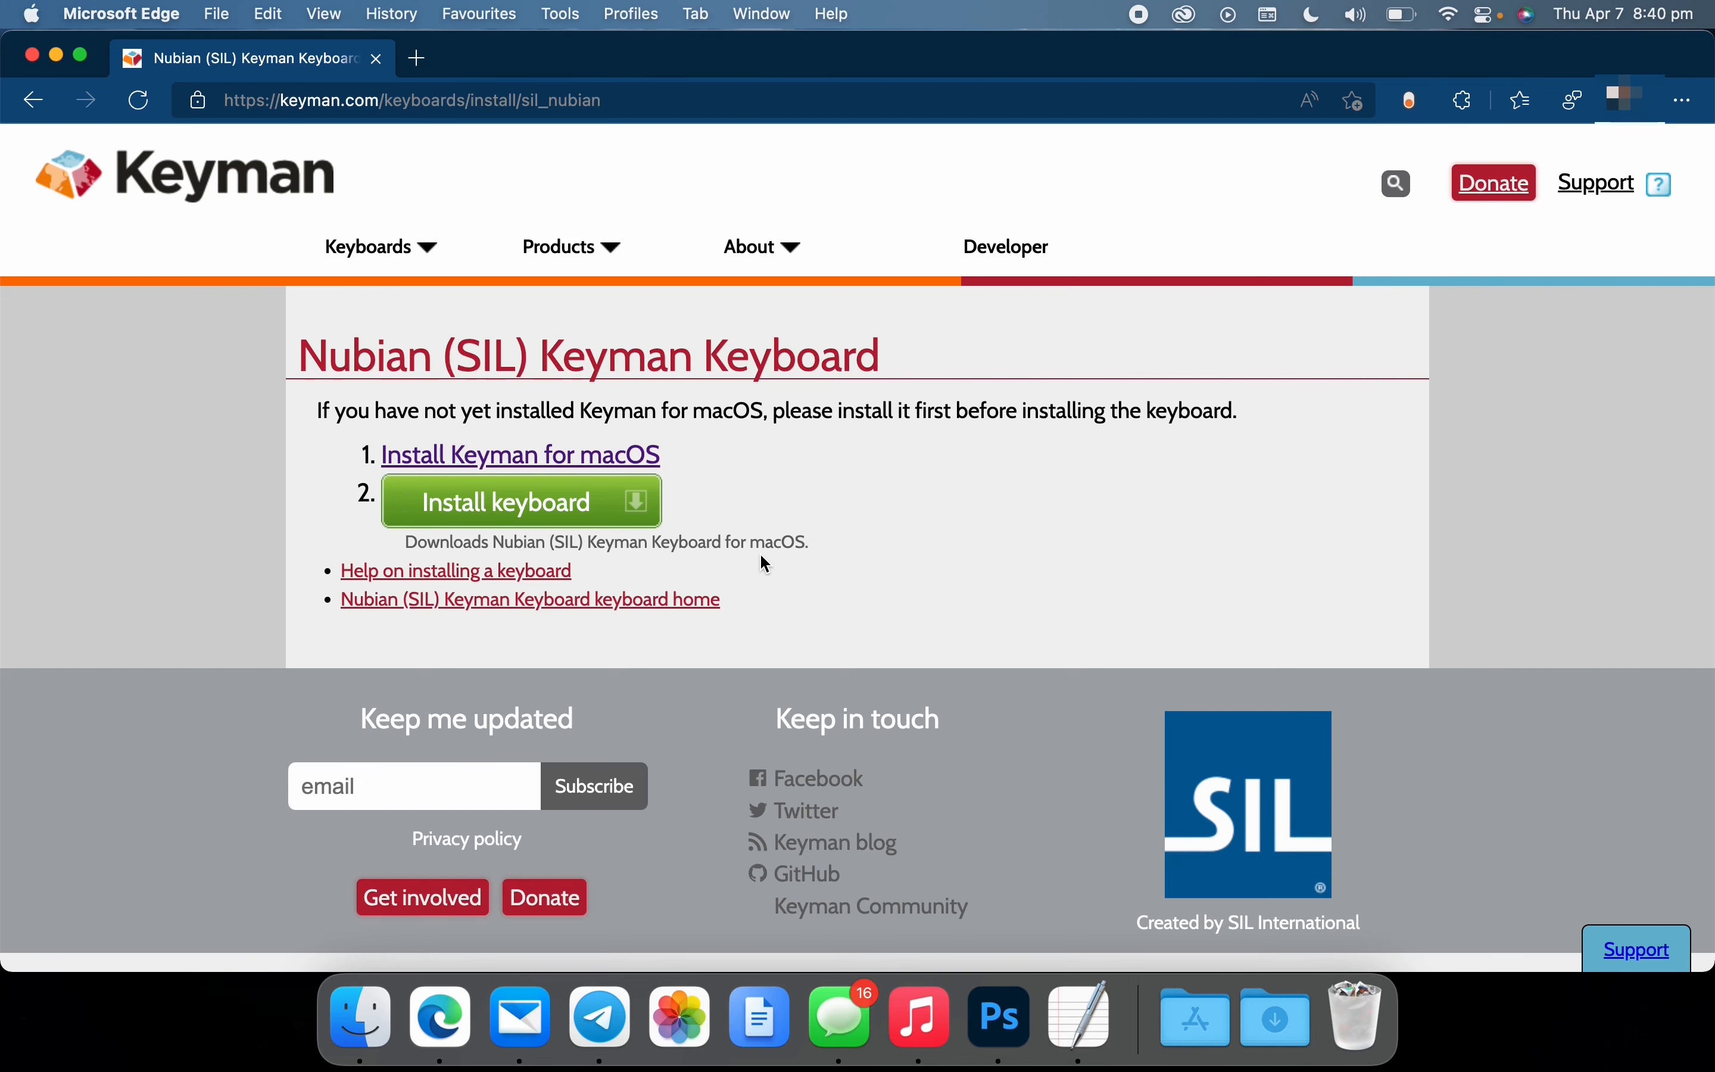
# Download the Keyman for macOS 14.0.290 installer and save keyman-14.0.290.dmg in the tempDownloads folder
pyautogui.click(573, 459)
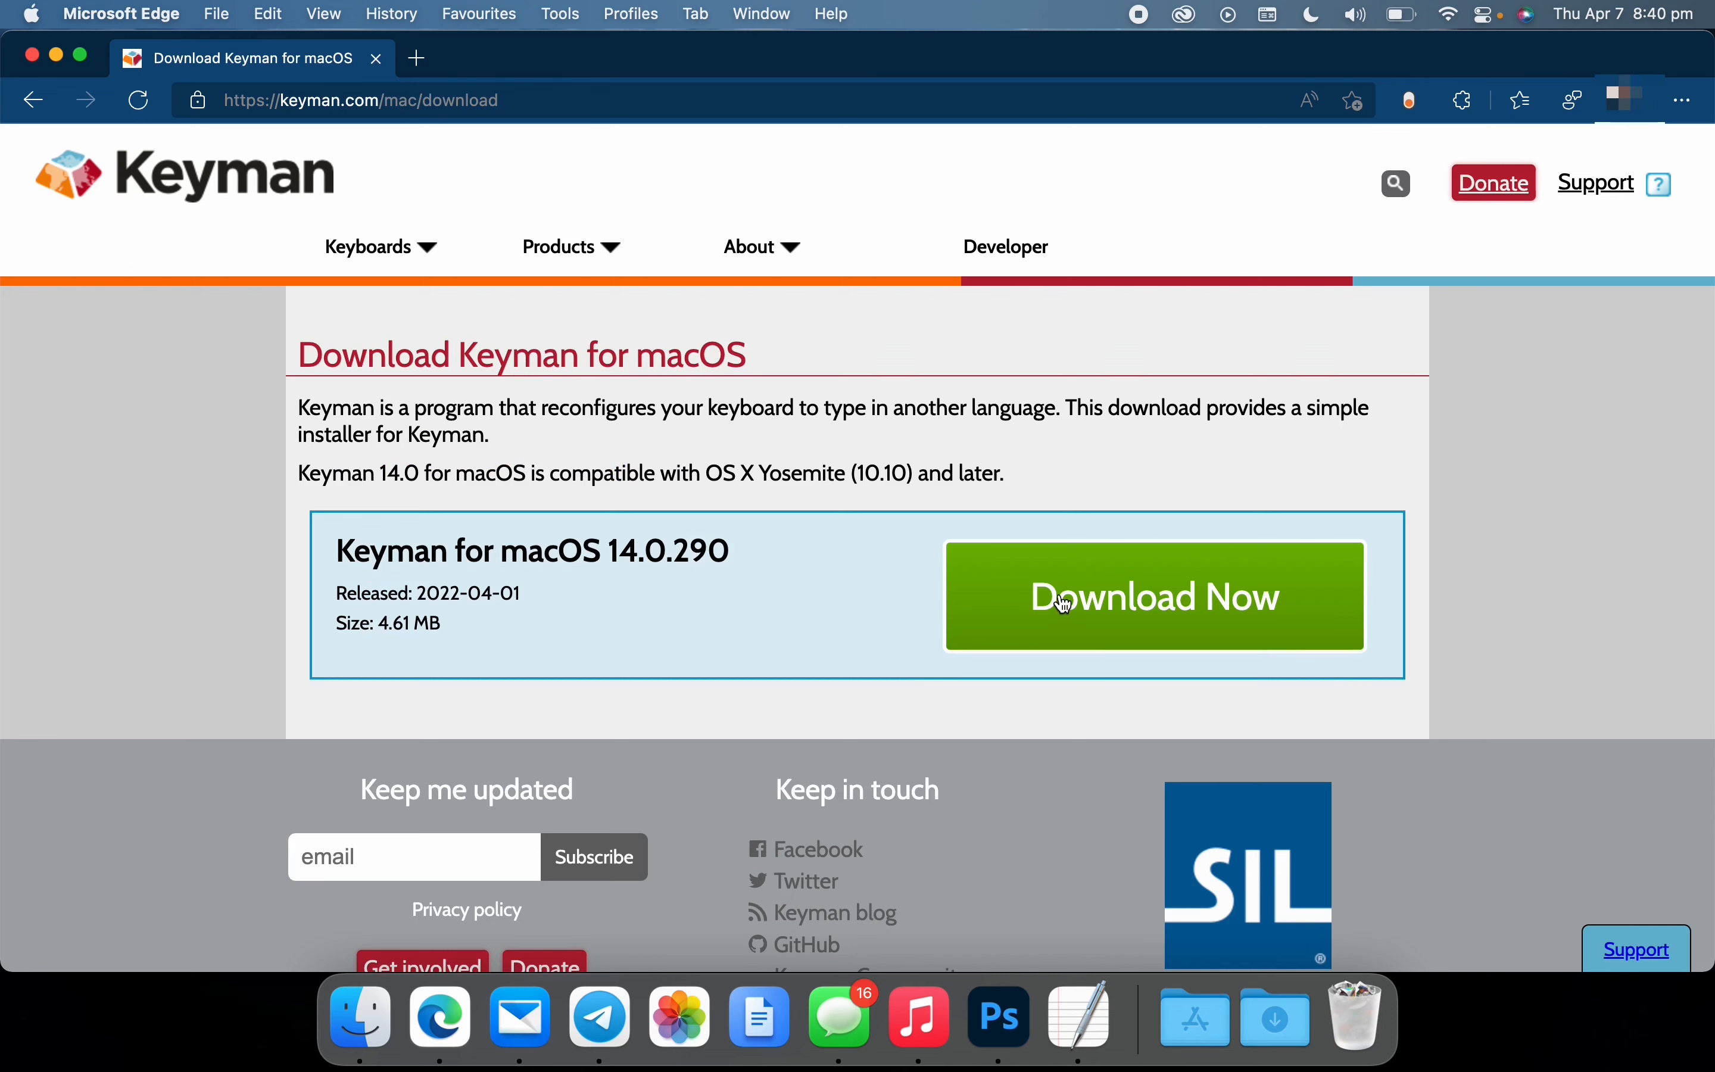
pyautogui.click(1065, 605)
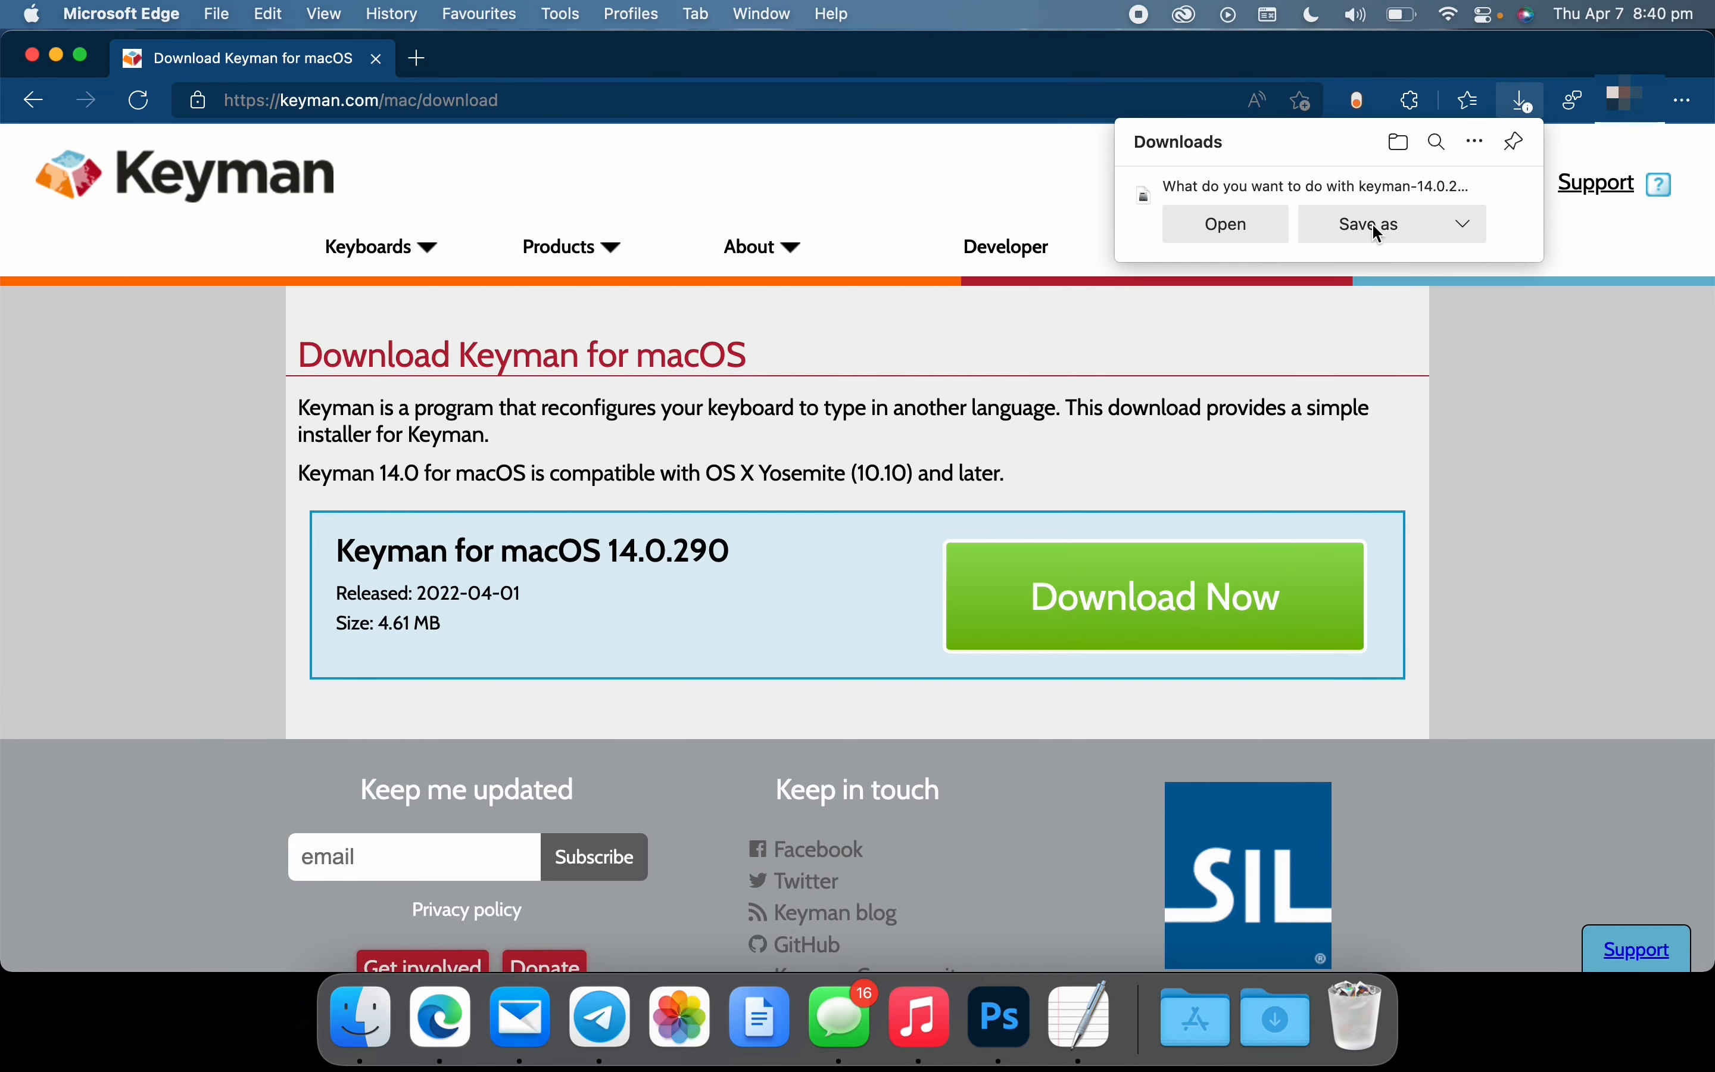
pyautogui.click(1361, 221)
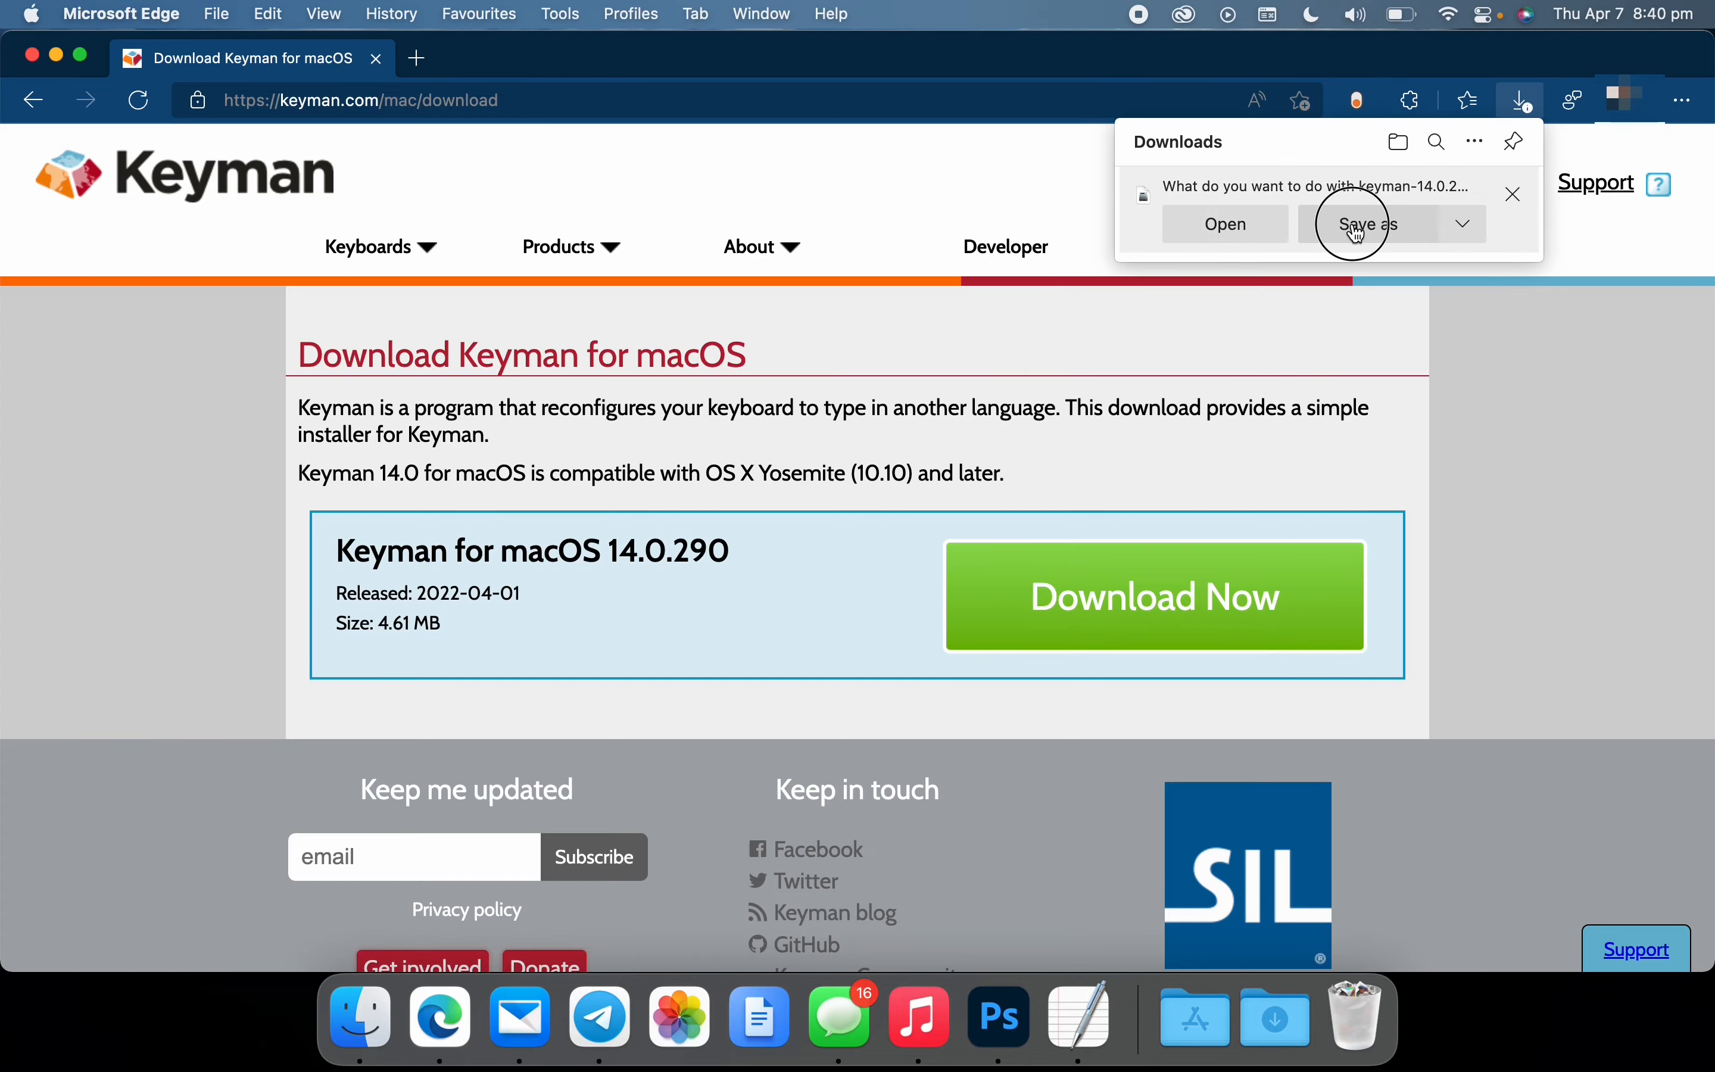
pyautogui.click(1449, 874)
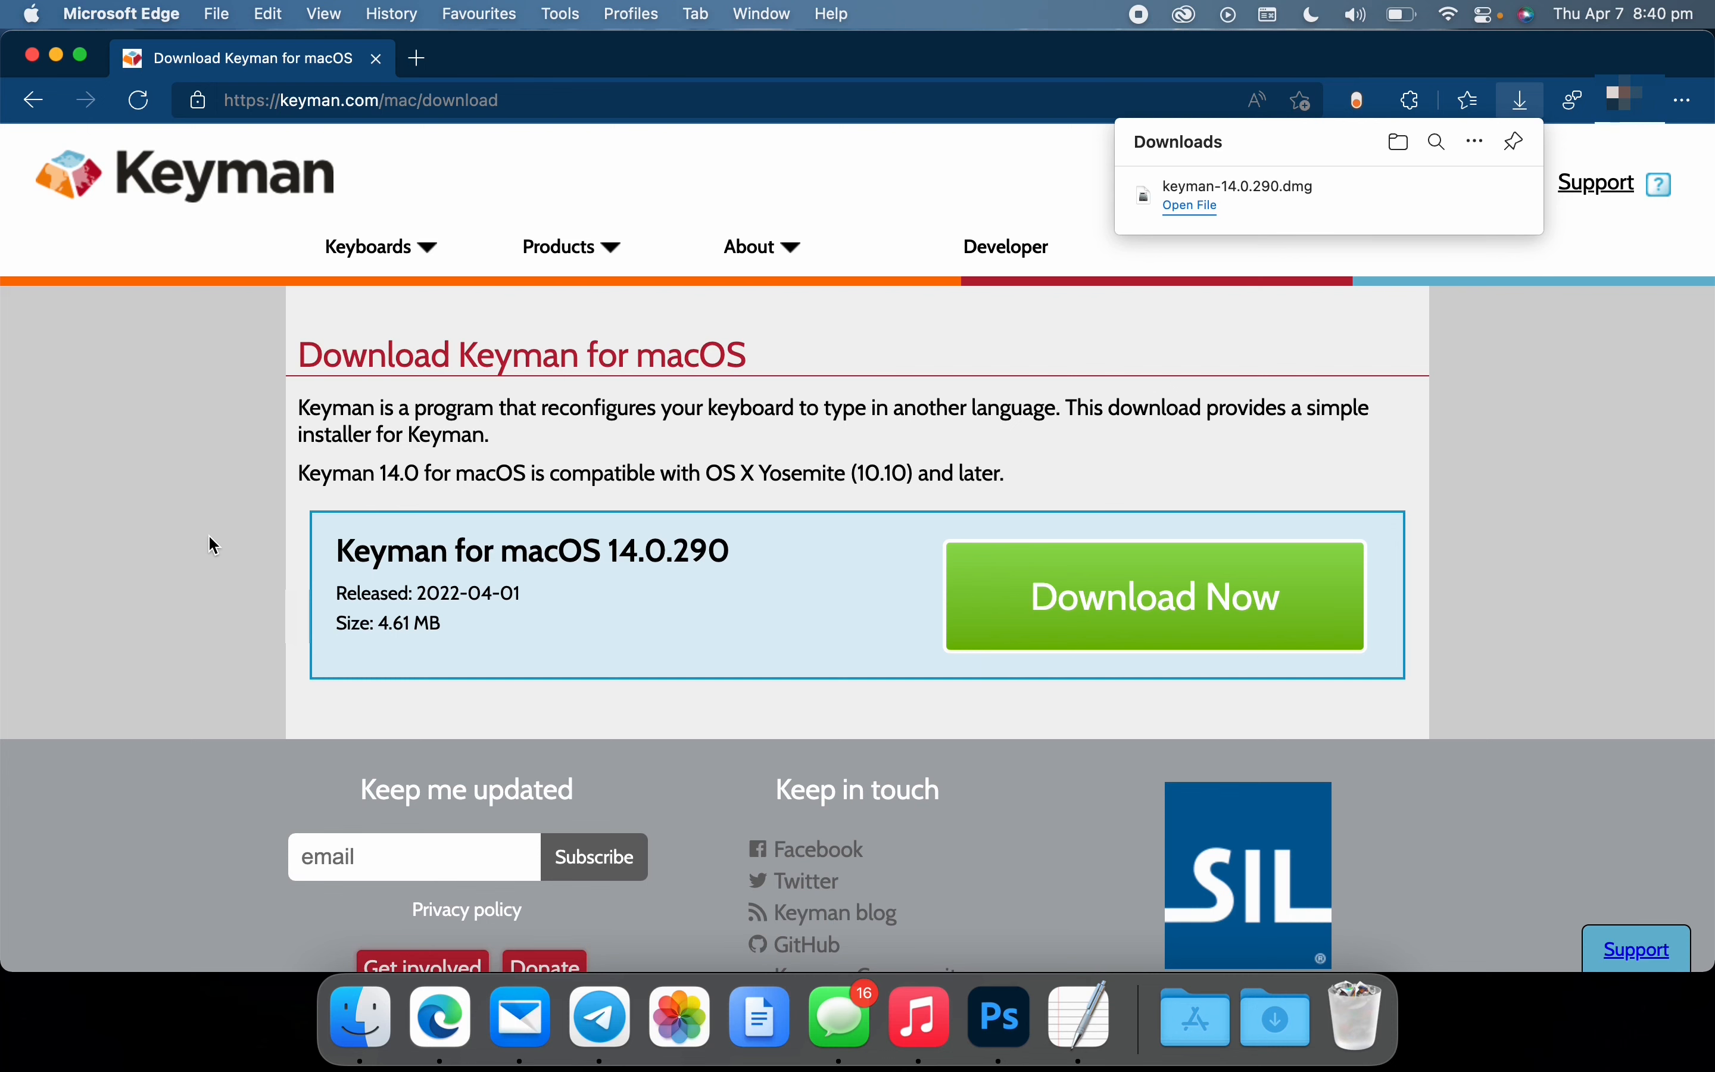
# Return to the keyboard installation page and save the sil_nubian.kmp keyboard package in the tempDownloads folder
pyautogui.click(41, 110)
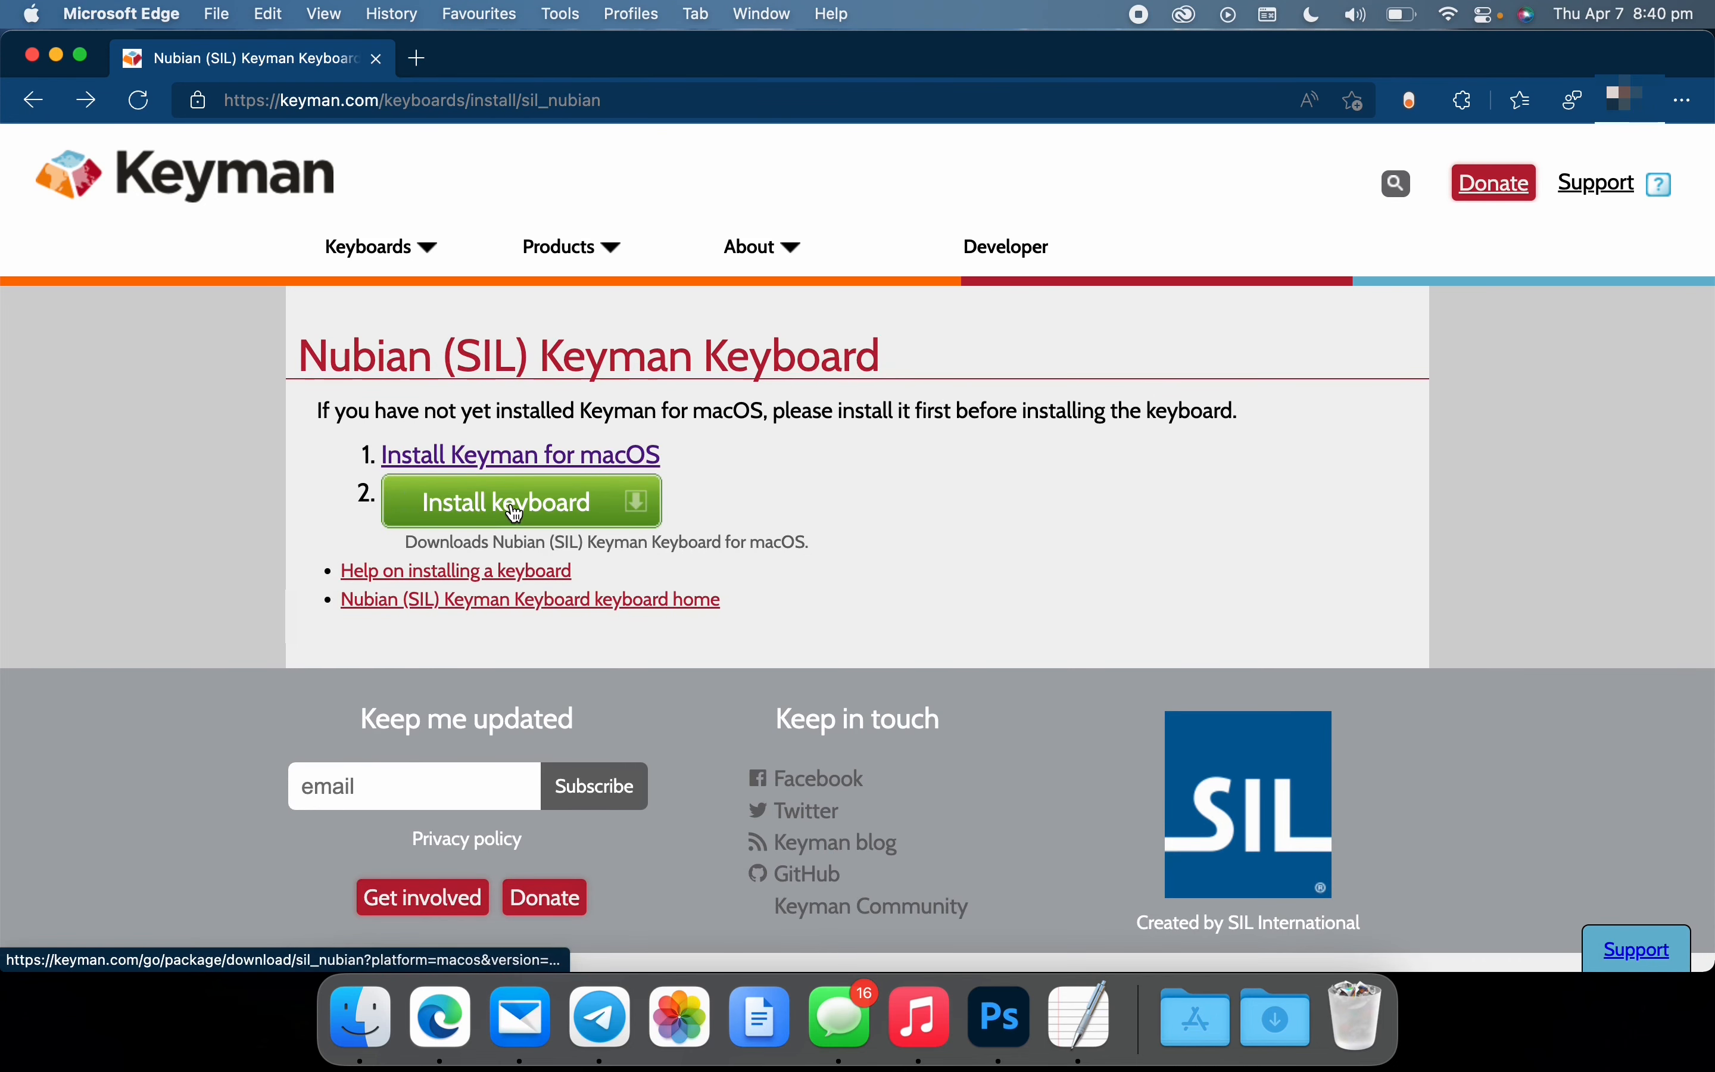
pyautogui.click(537, 510)
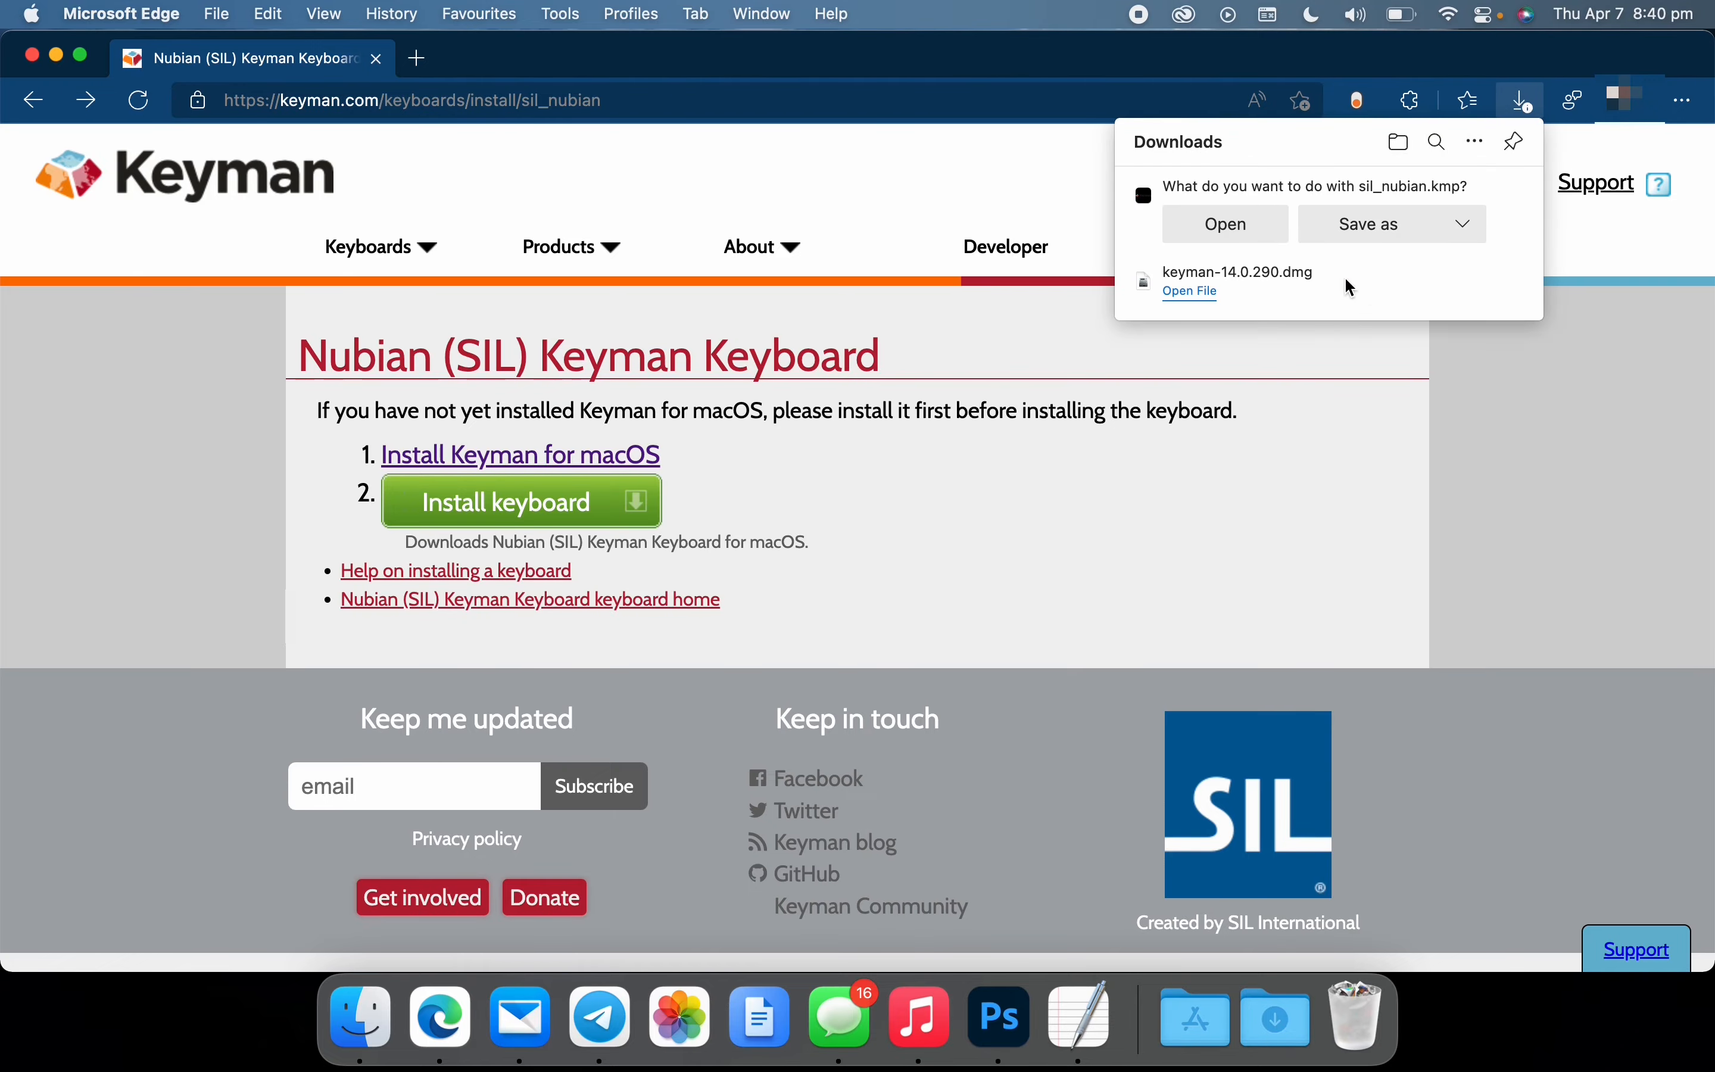
pyautogui.click(1350, 224)
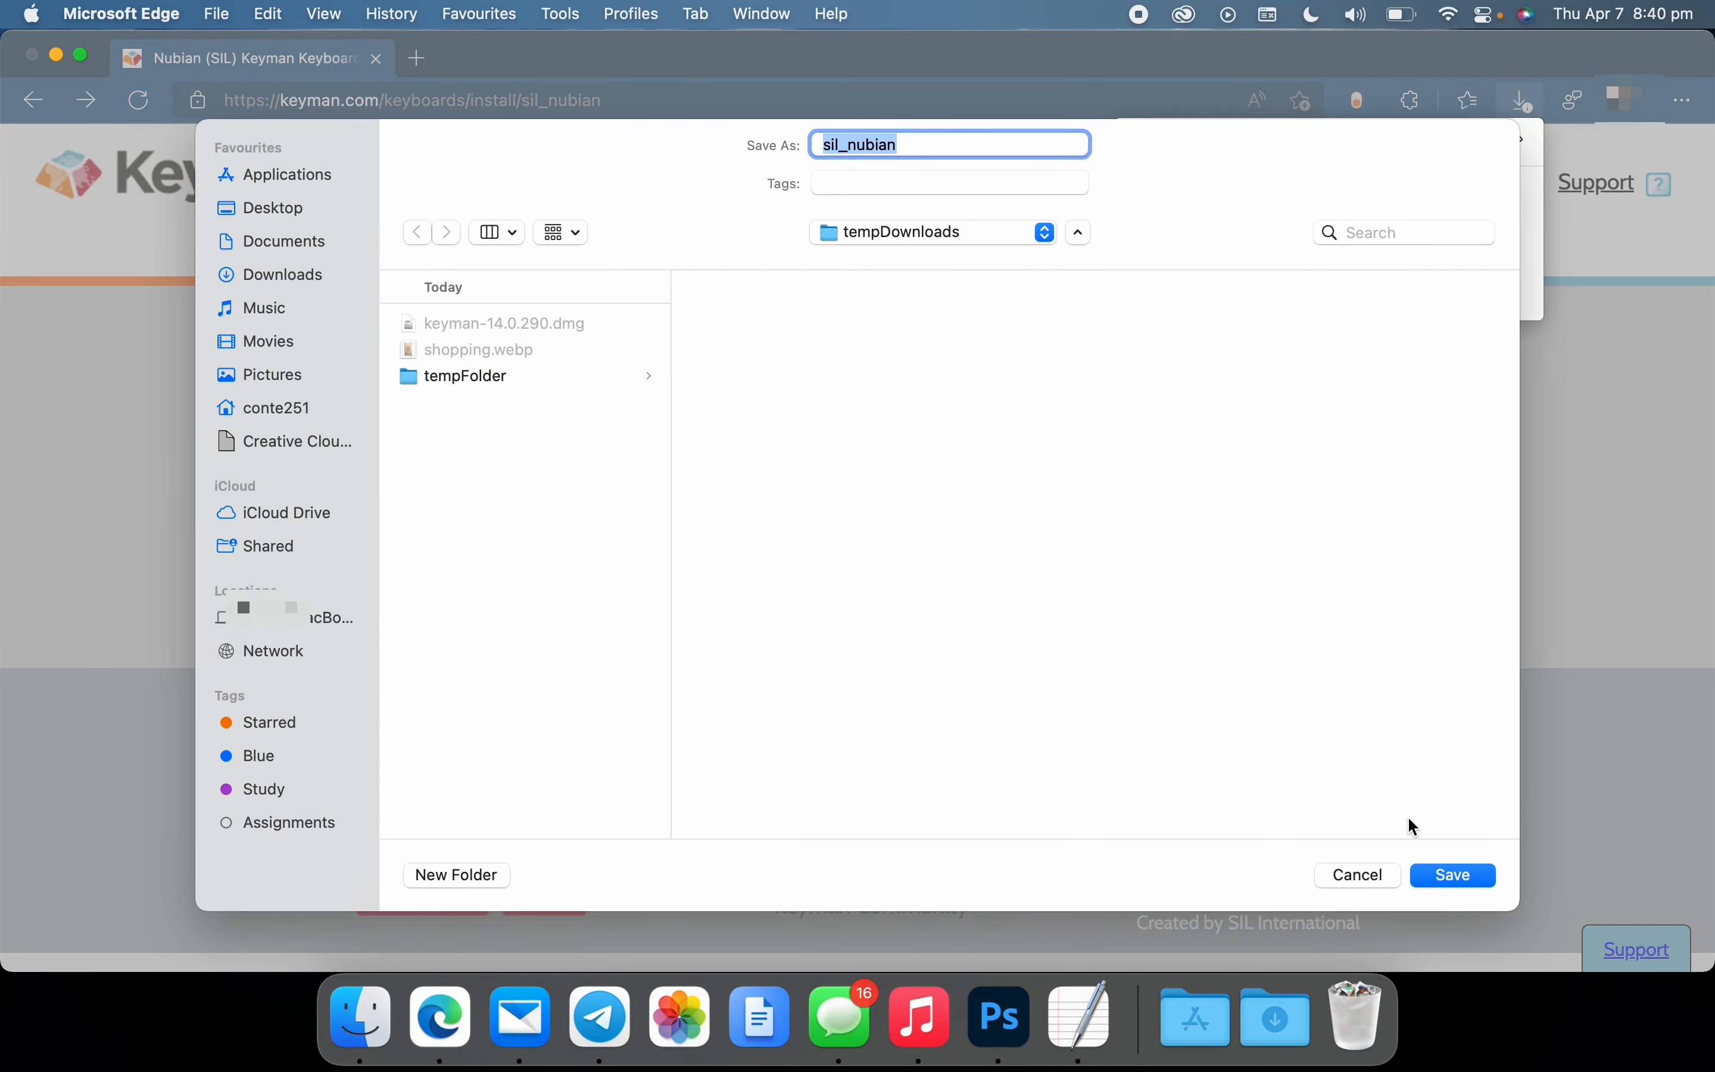
pyautogui.click(1447, 877)
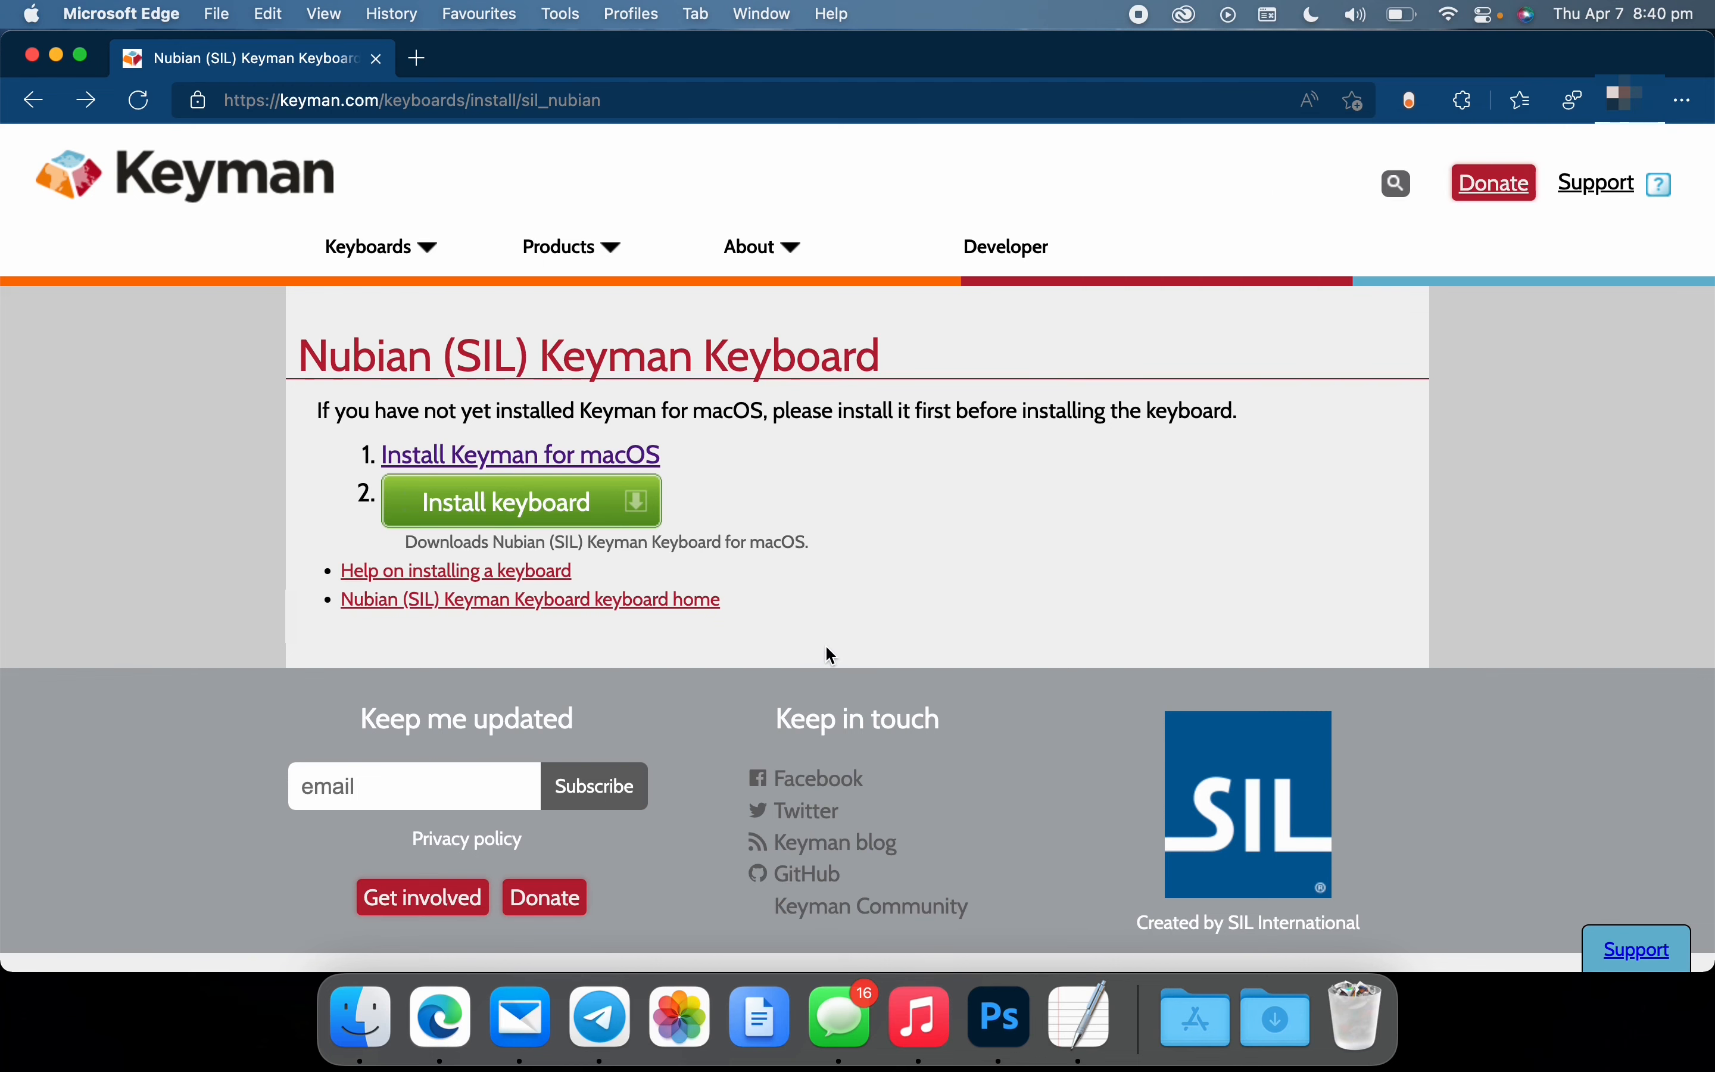
# Switch to Finder, open keyman-14.0.290.dmg from tempDownloads and move the Keyman window clear of the folder's sidebar
pyautogui.click(372, 1017)
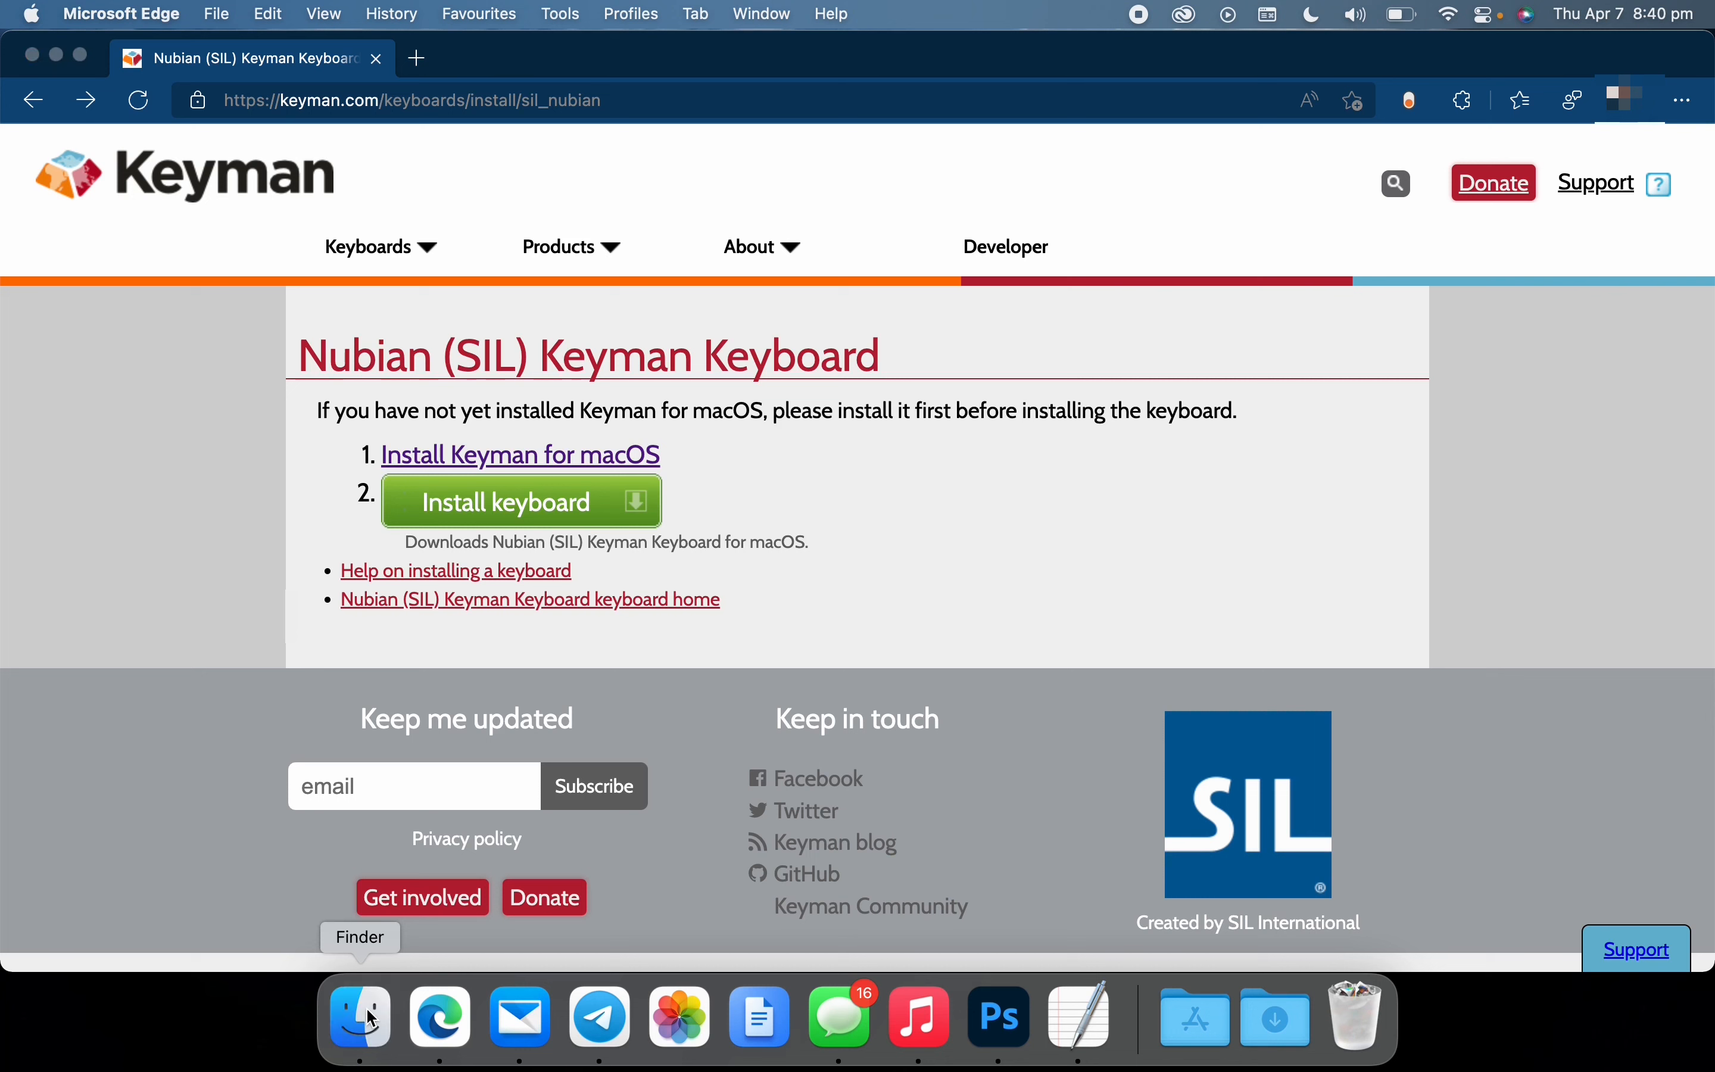
pyautogui.click(276, 338)
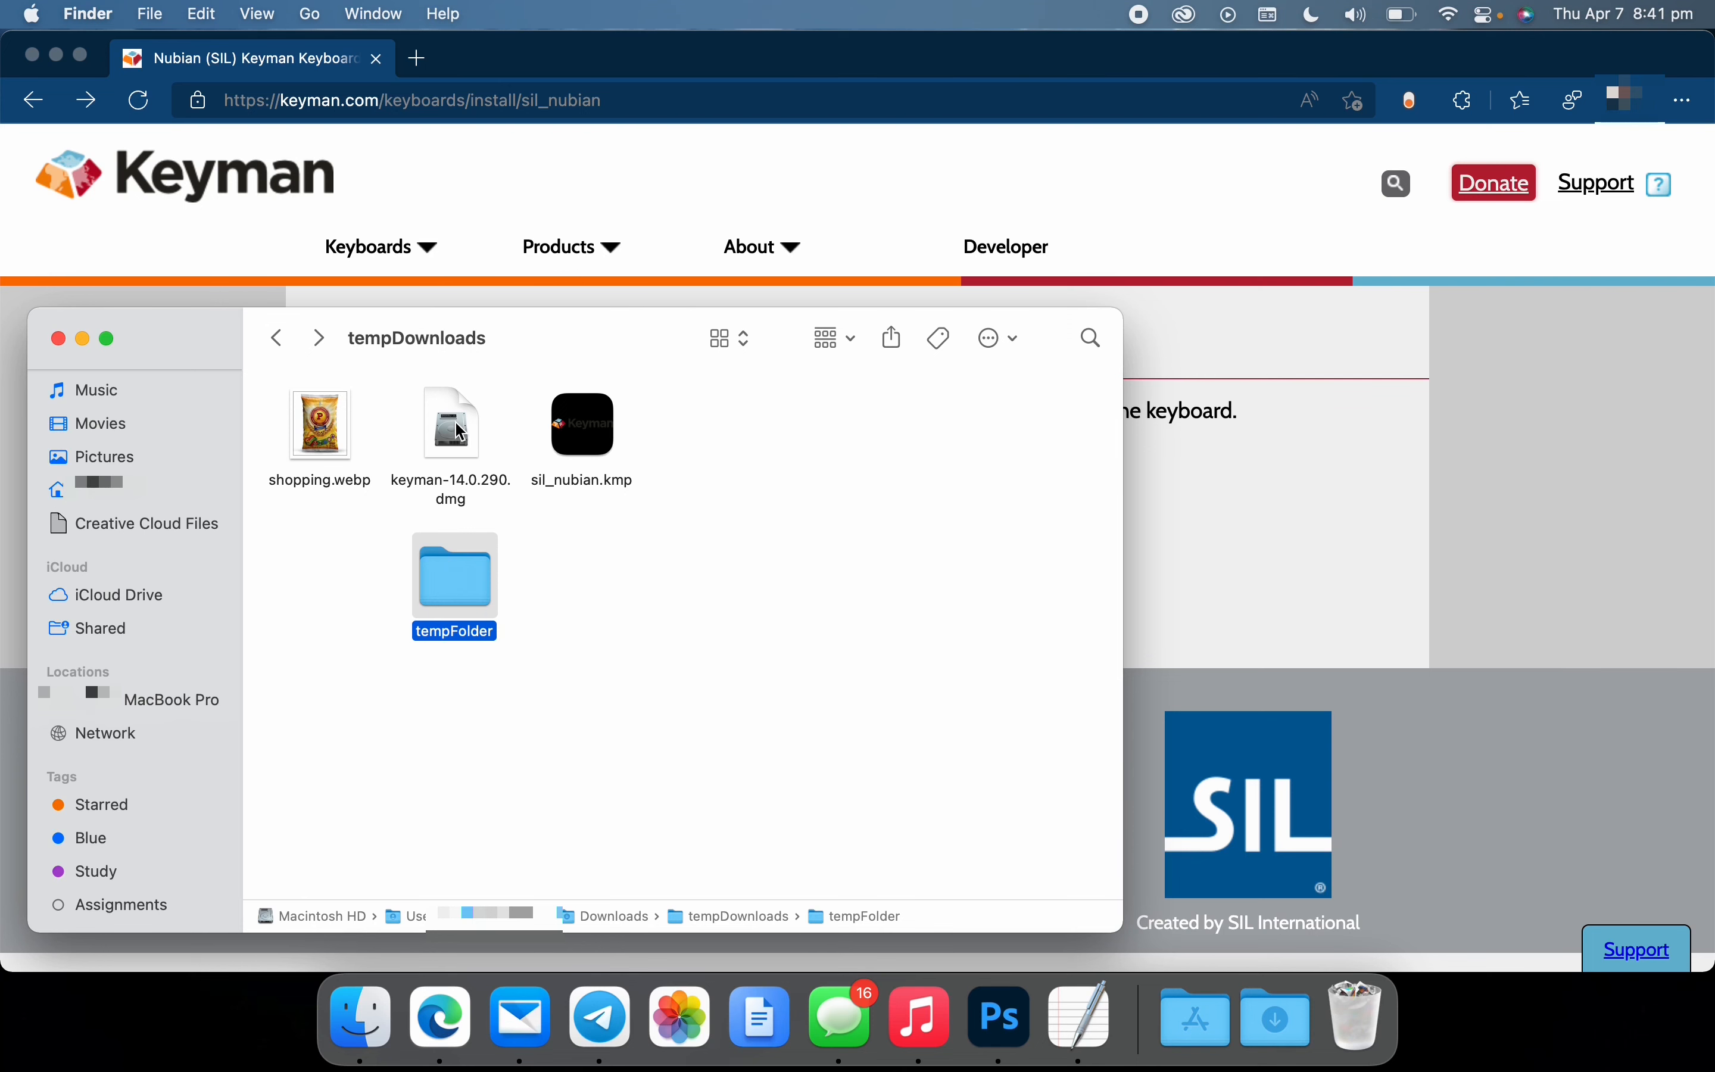
pyautogui.click(461, 433)
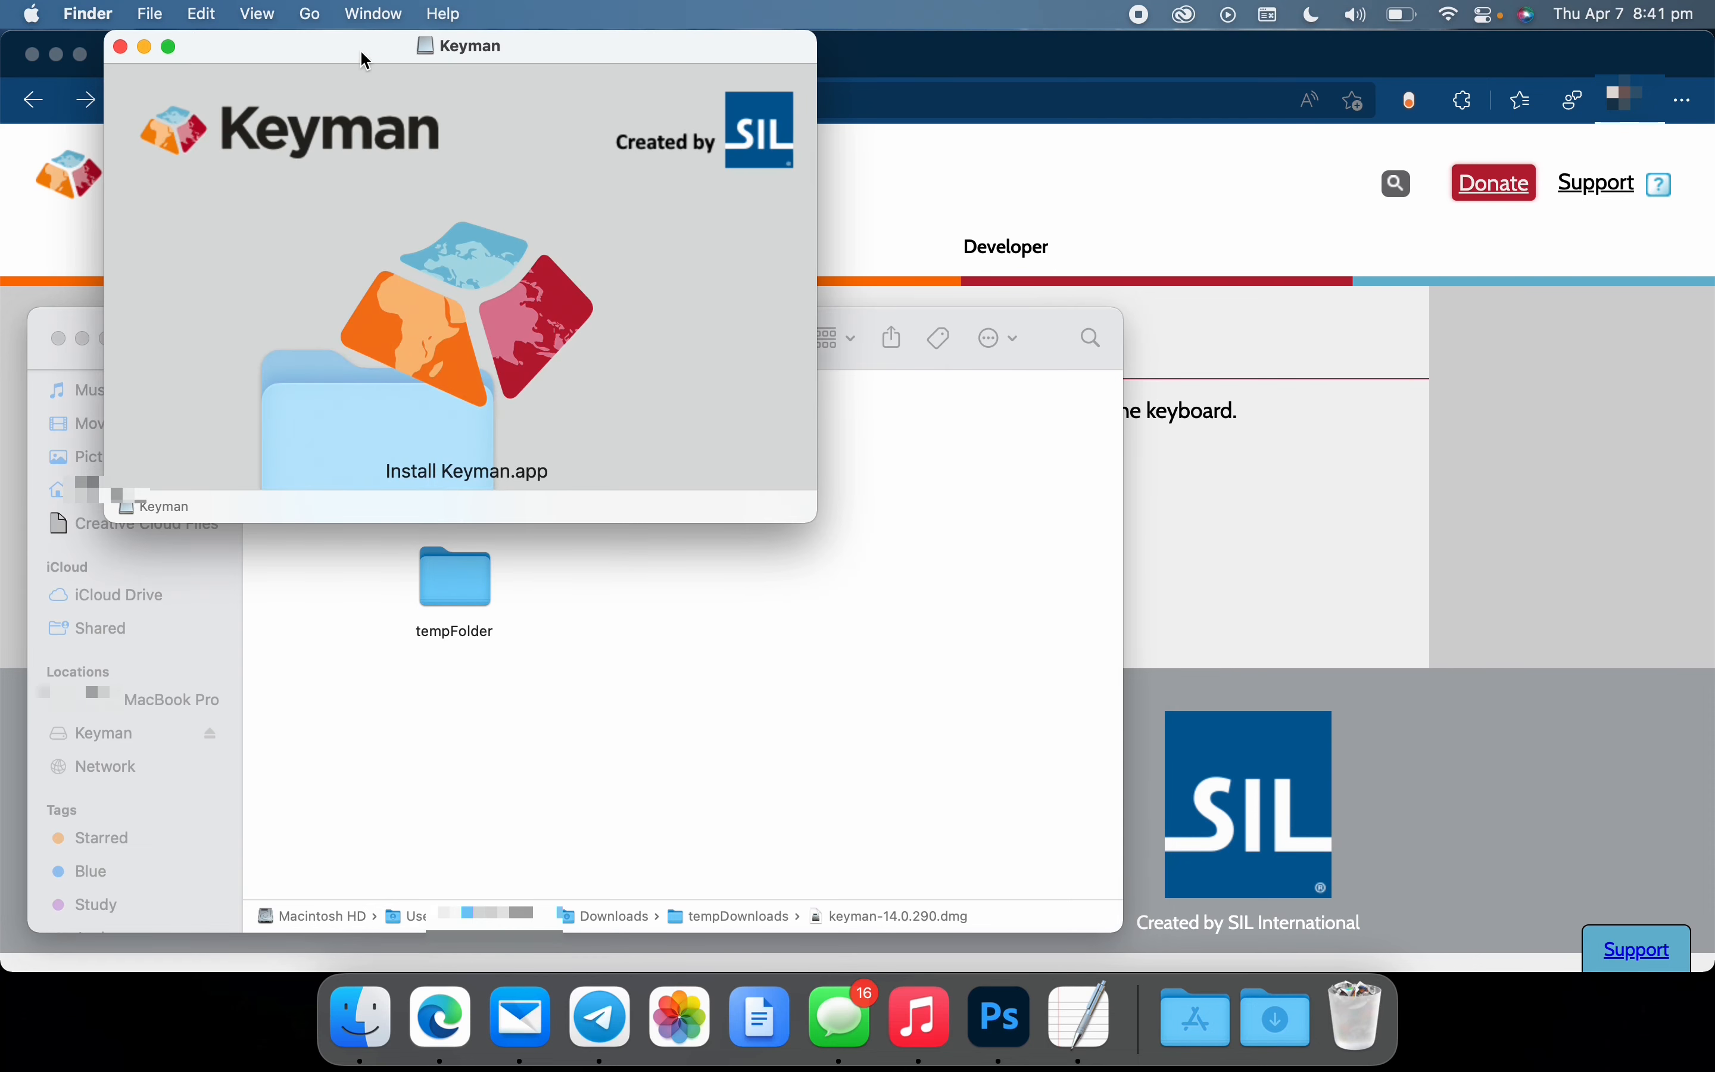
pyautogui.moveTo(363, 43); pyautogui.dragTo(792, 248)
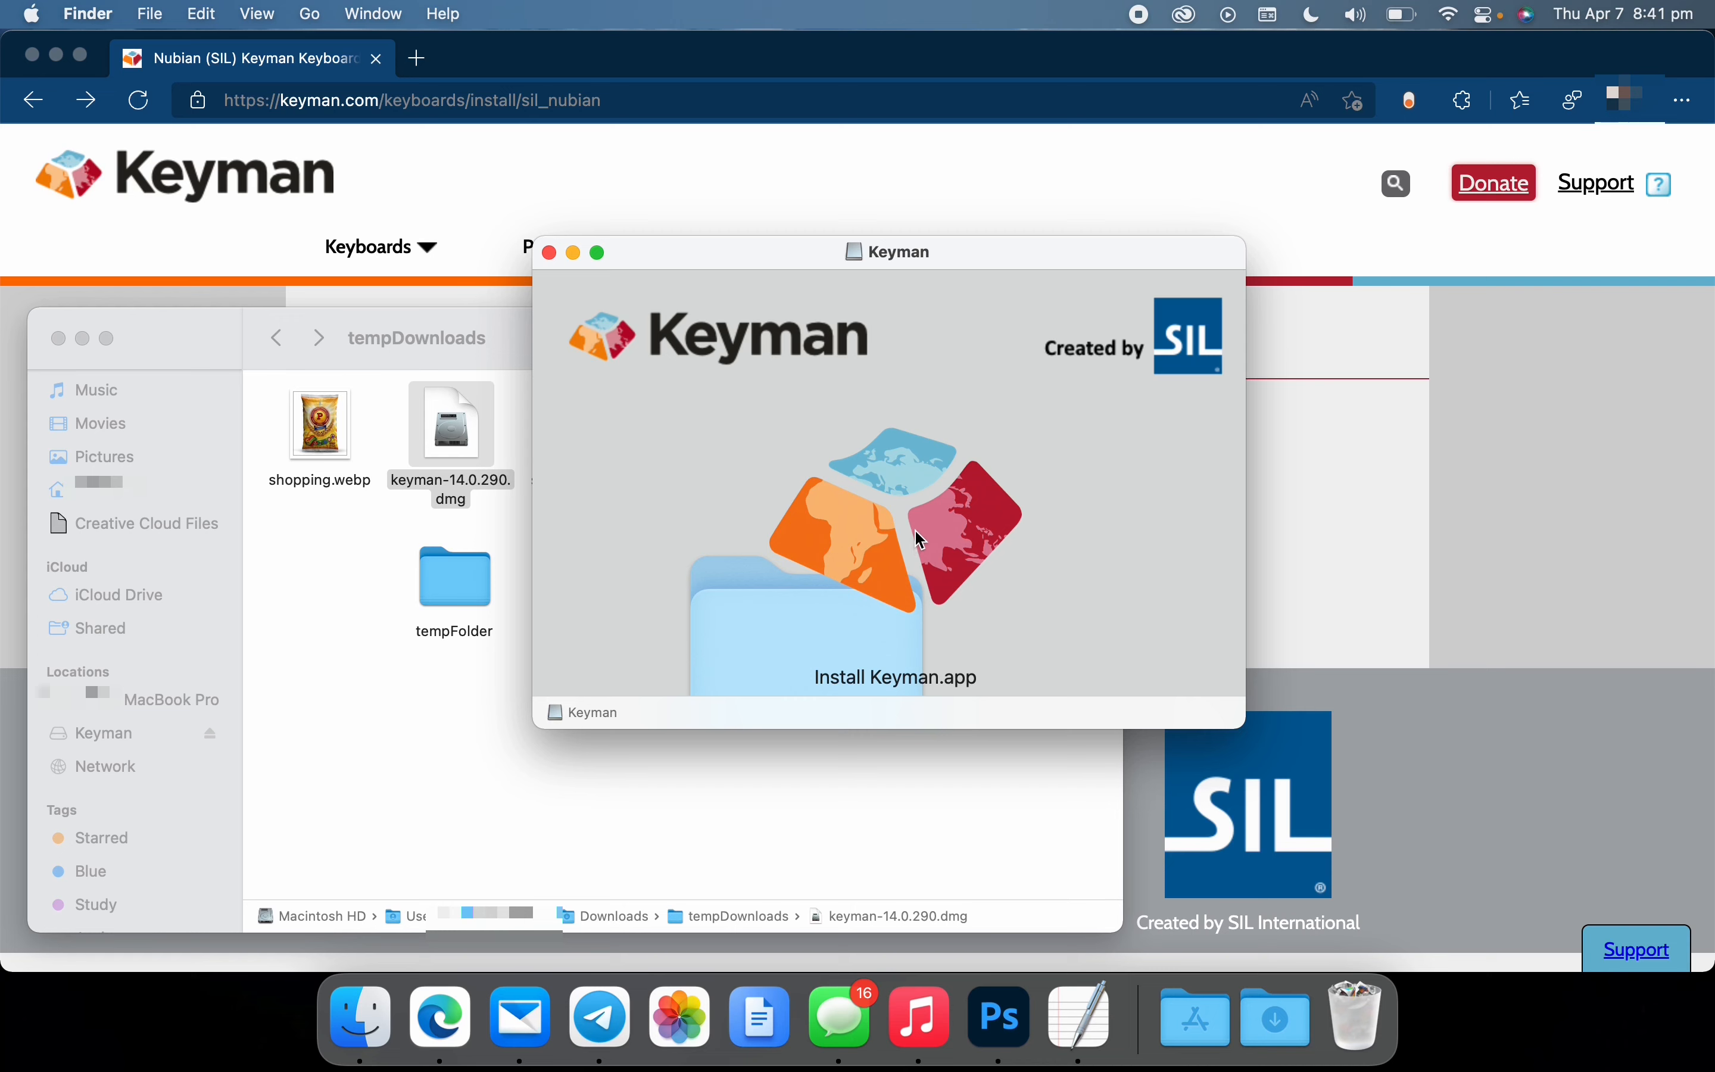
# Copy Install Keyman.app from the disk image into the Applications folder and eject the Keyman disk
pyautogui.moveTo(921, 540); pyautogui.dragTo(137, 480)
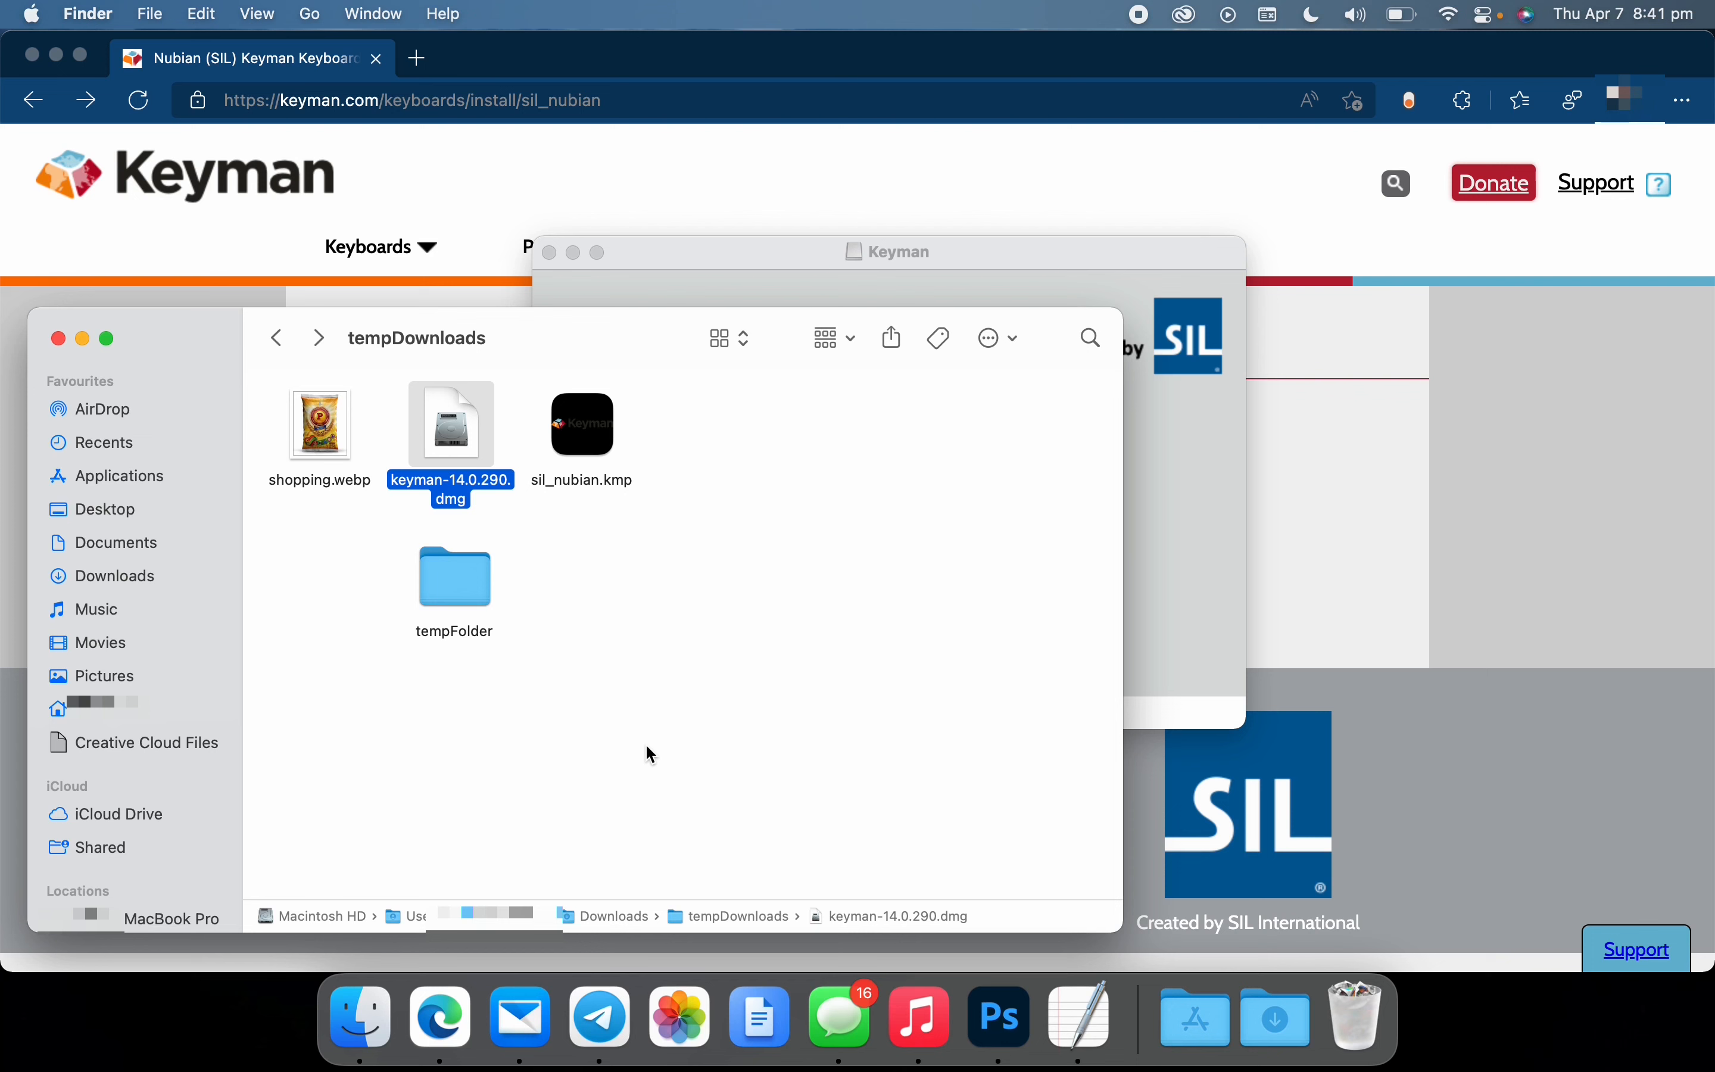
pyautogui.scroll(-5, 188, 786)
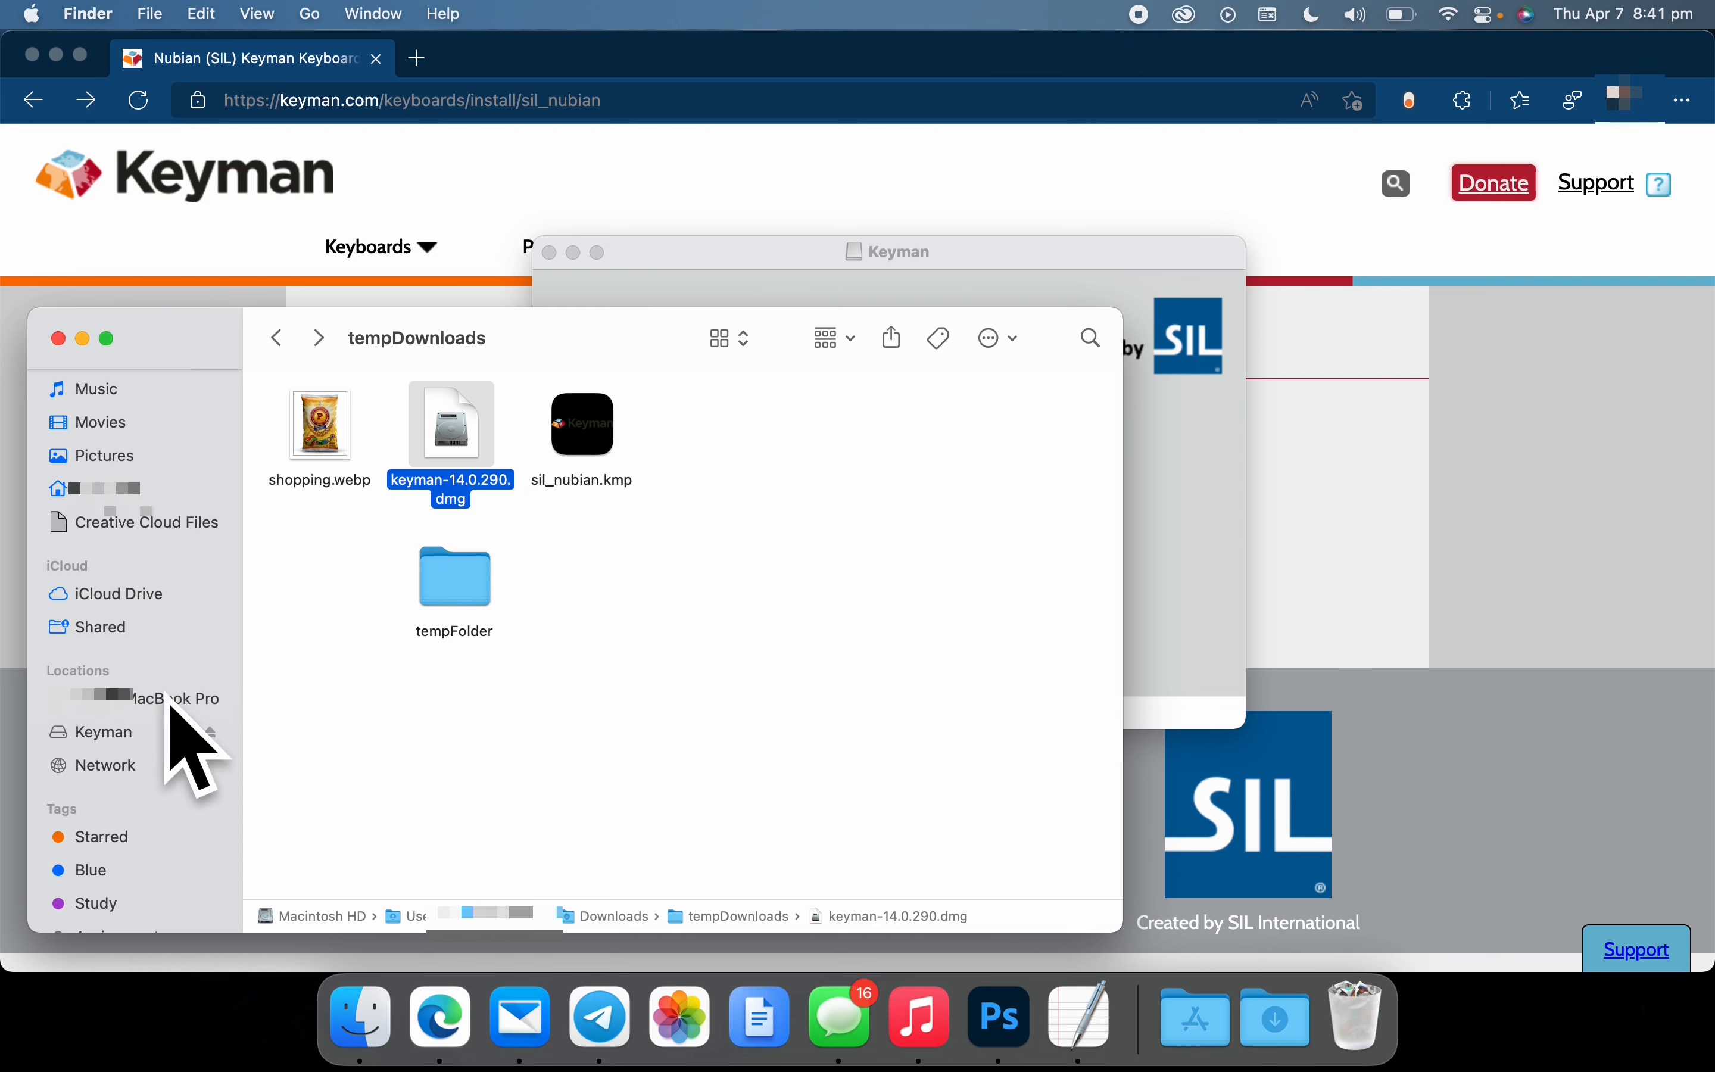
pyautogui.click(213, 727)
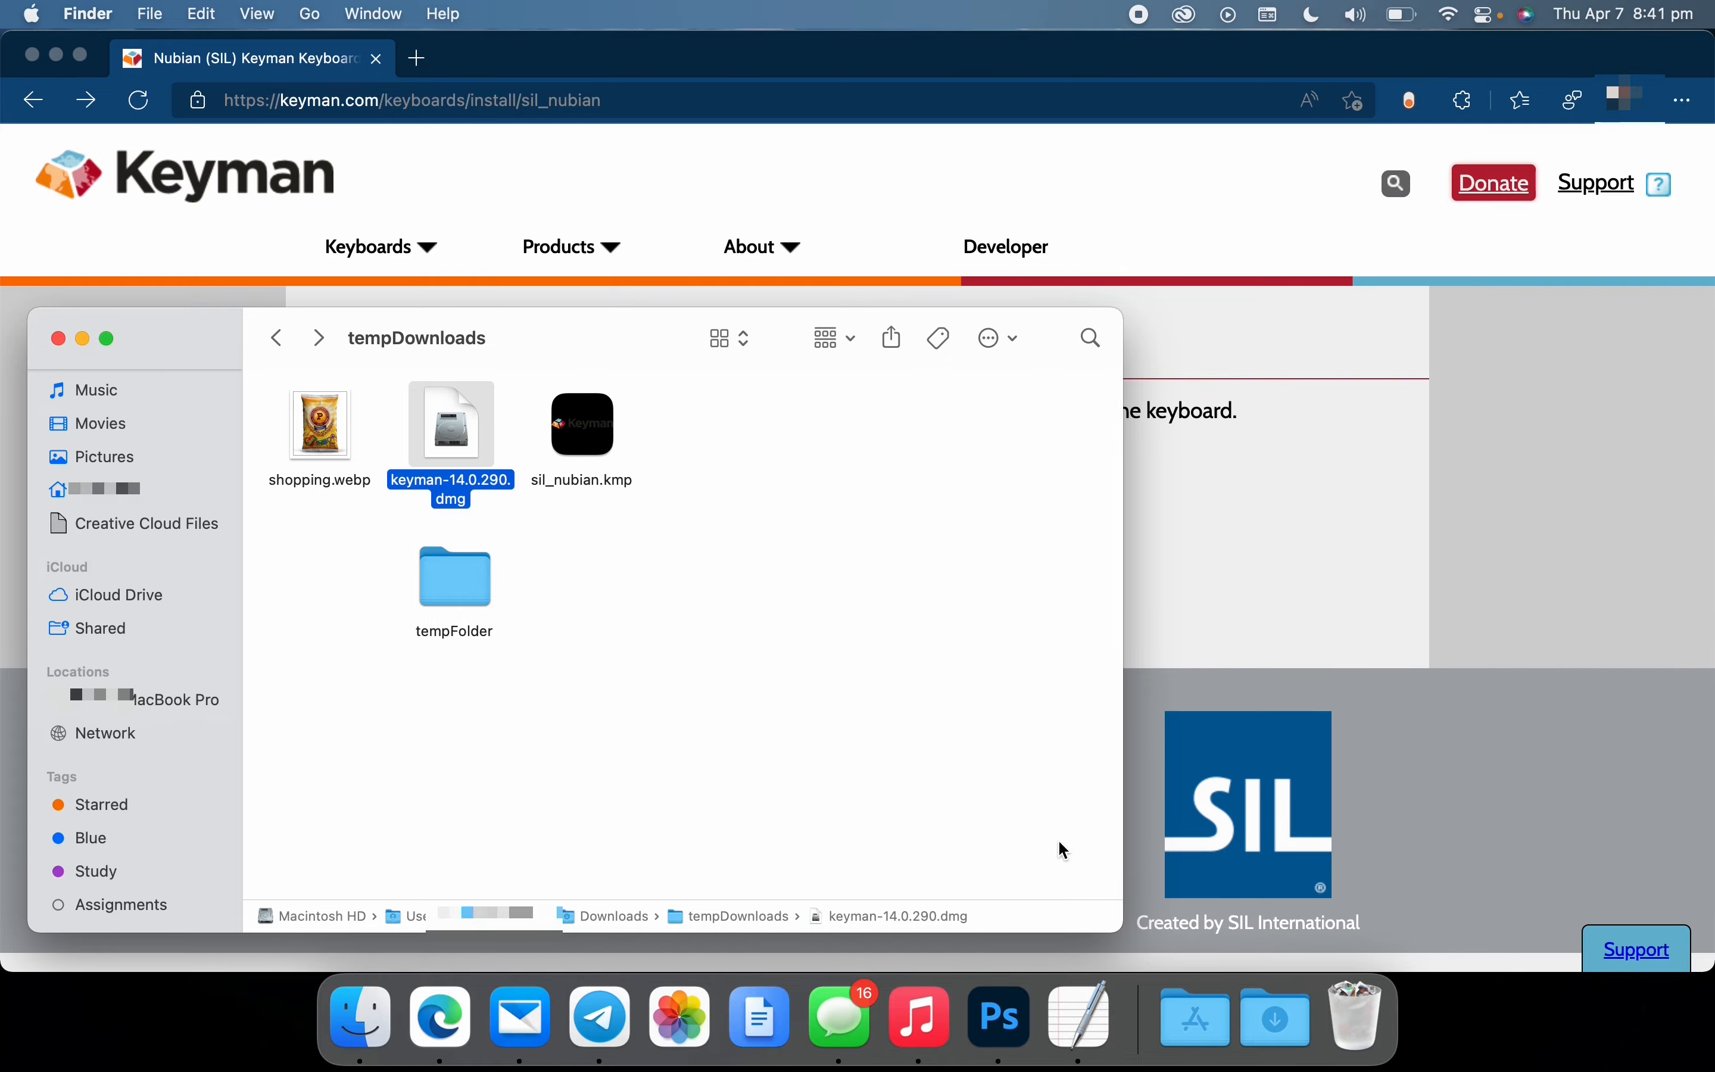
# Launch Install Keyman.app from the Applications folder, approve opening it, and install Keyman for macOS
pyautogui.click(1163, 1003)
pyautogui.scroll(-5, 1205, 679)
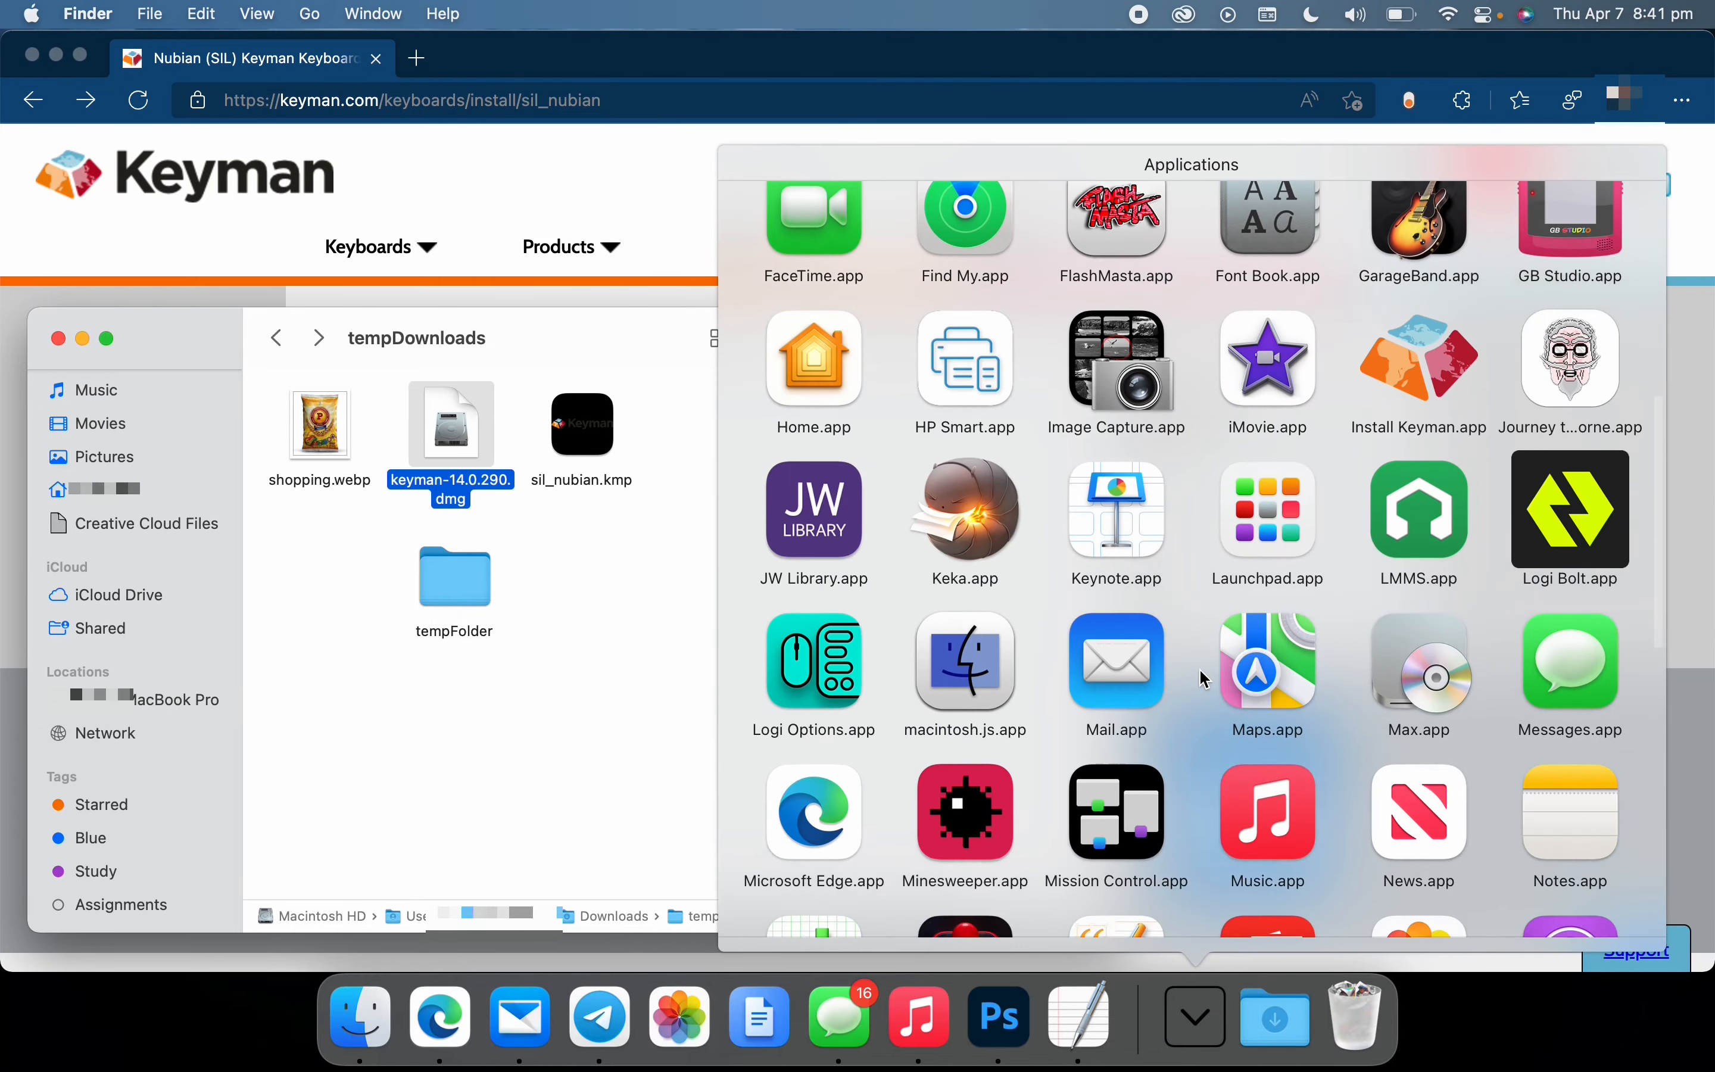
pyautogui.click(1428, 341)
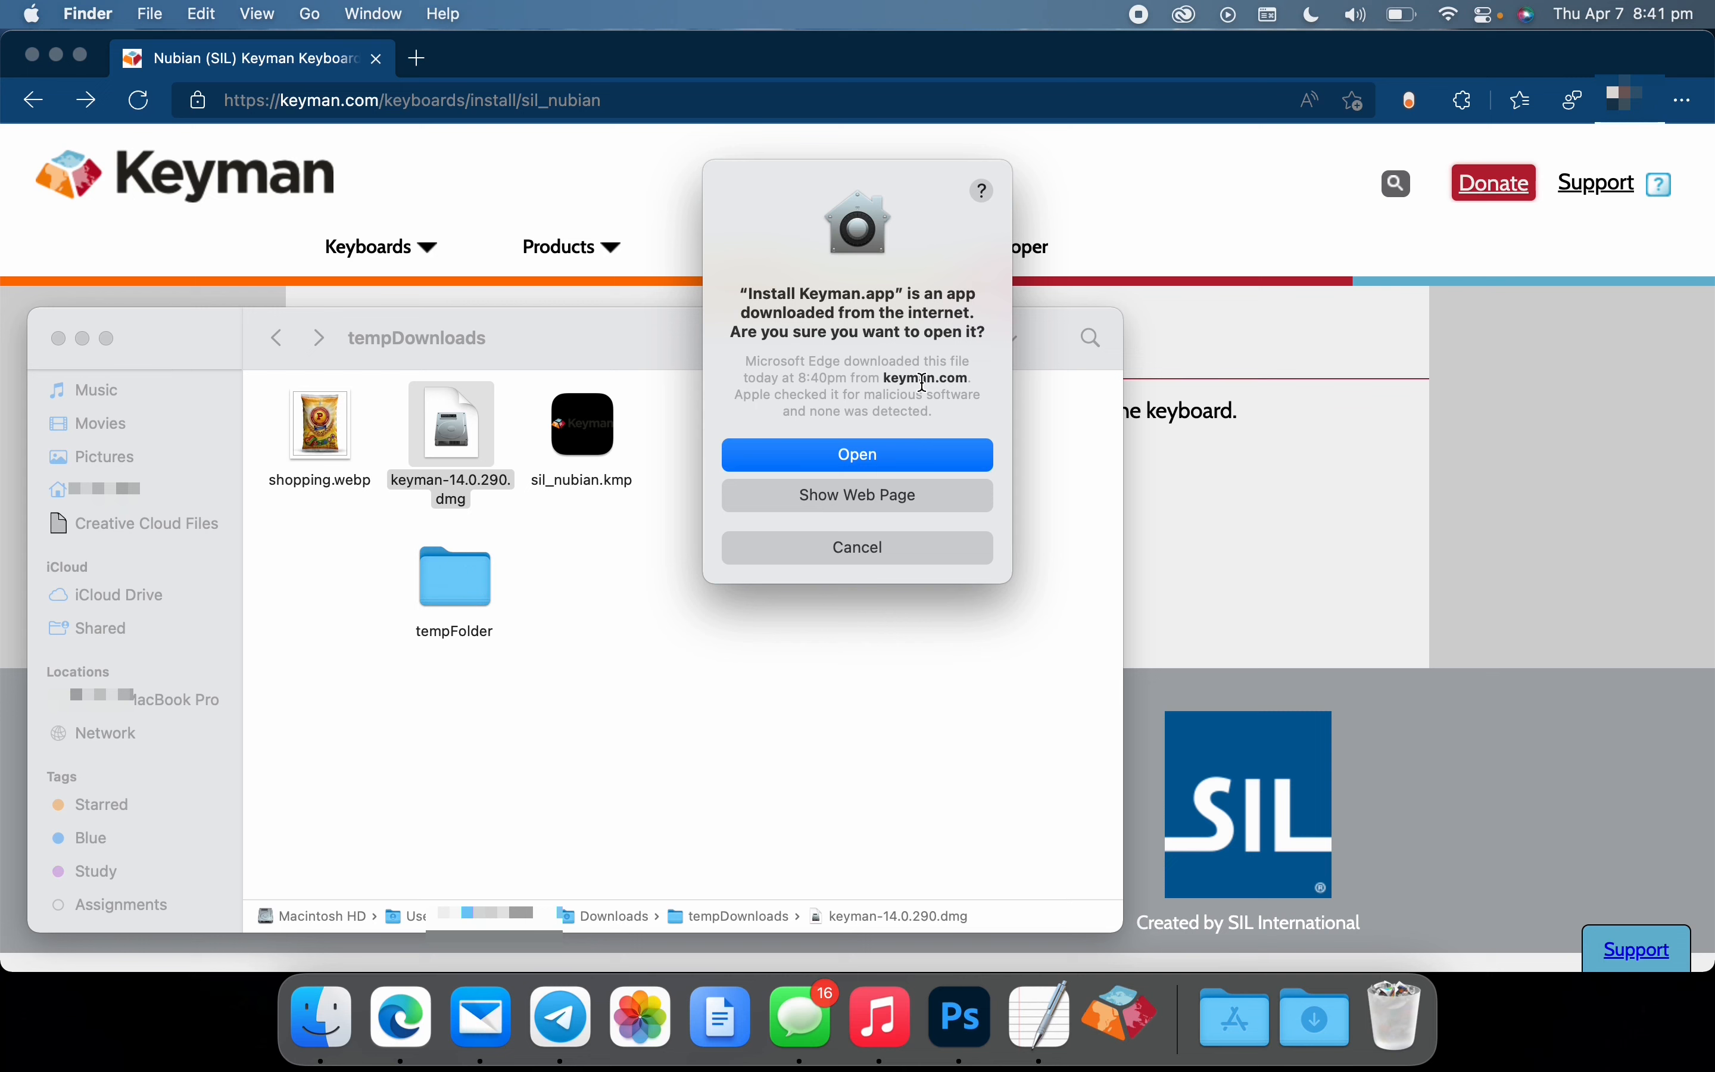
pyautogui.click(903, 459)
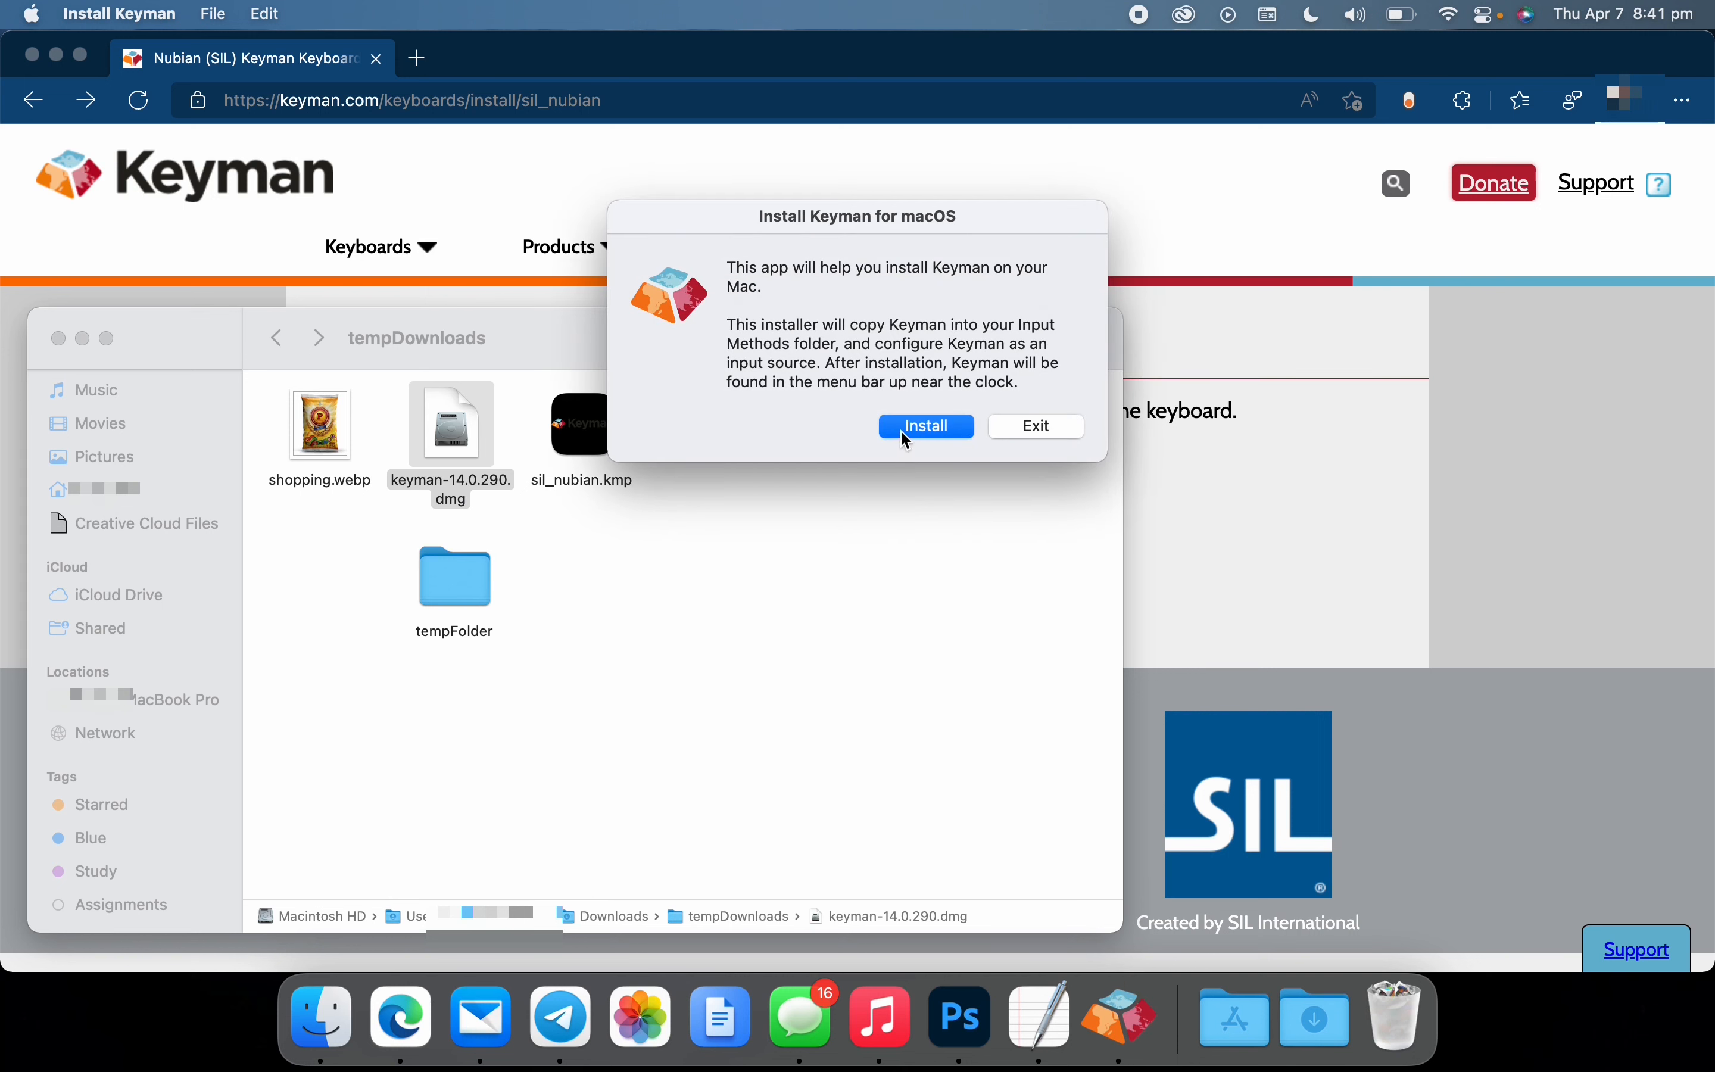
pyautogui.click(904, 432)
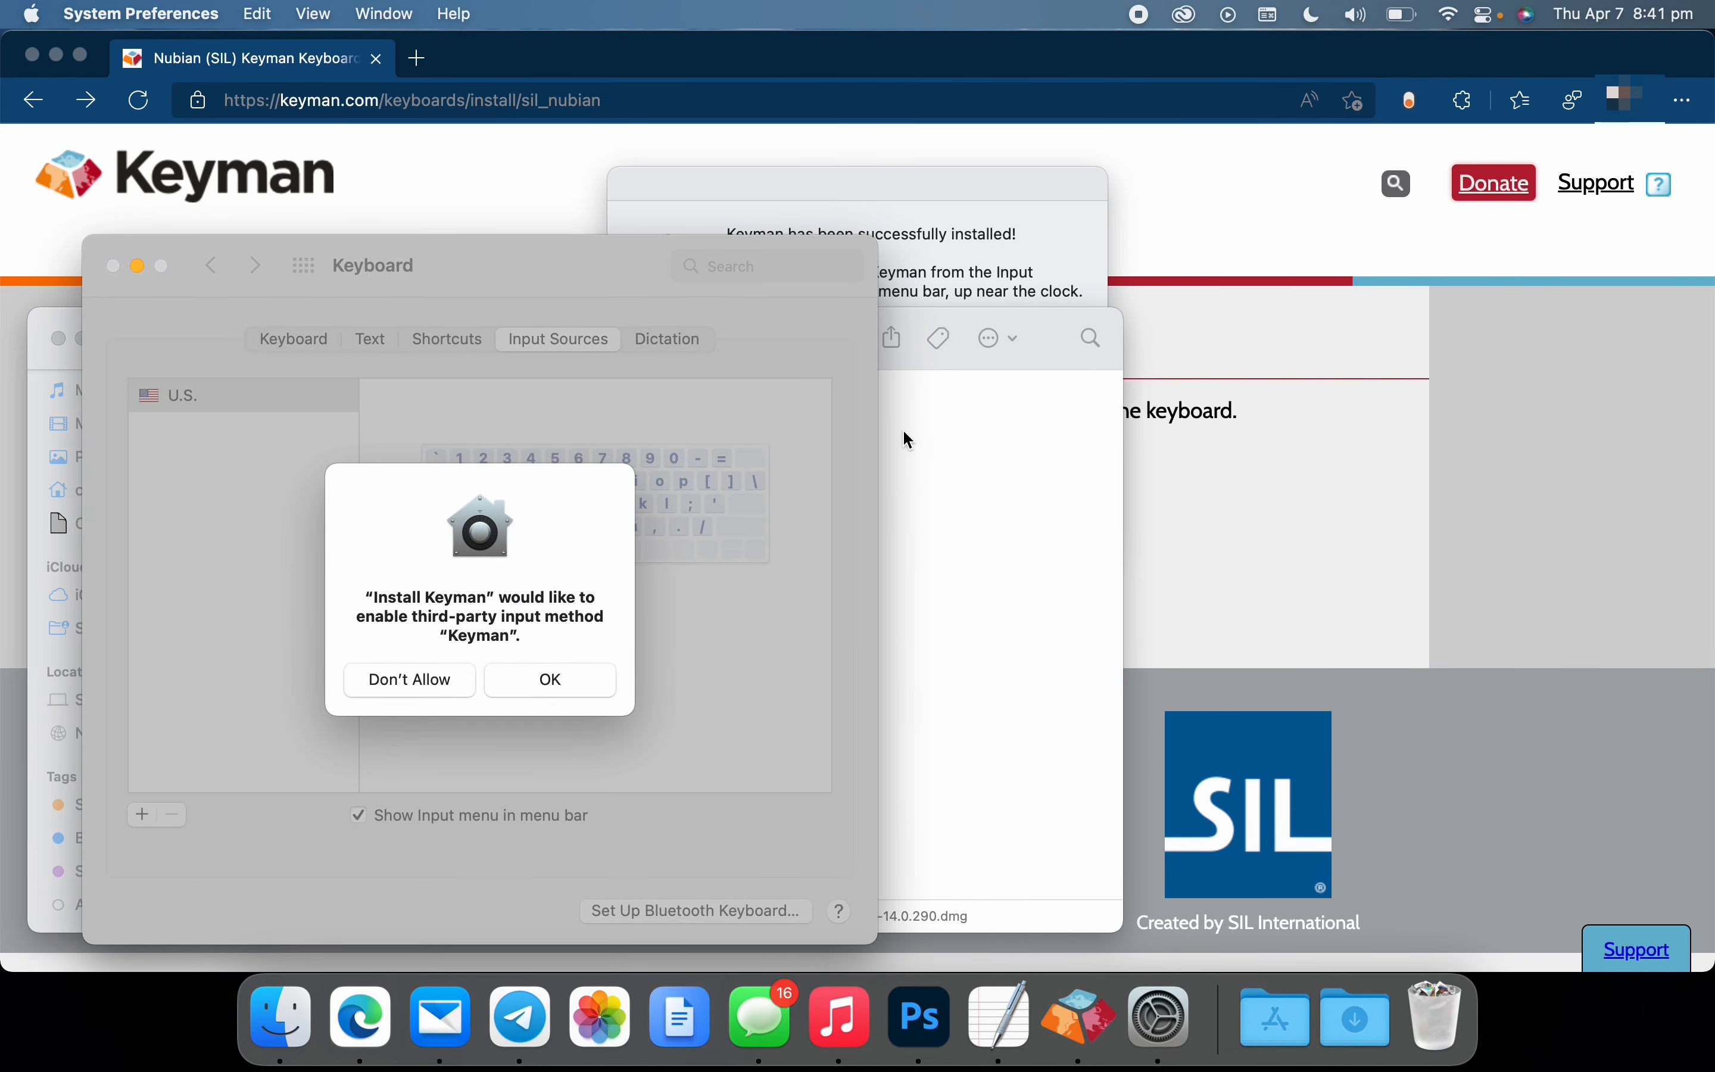
# Allow Keyman as a third-party input method and close the Keyboard preferences and the Keyman installer
pyautogui.click(552, 680)
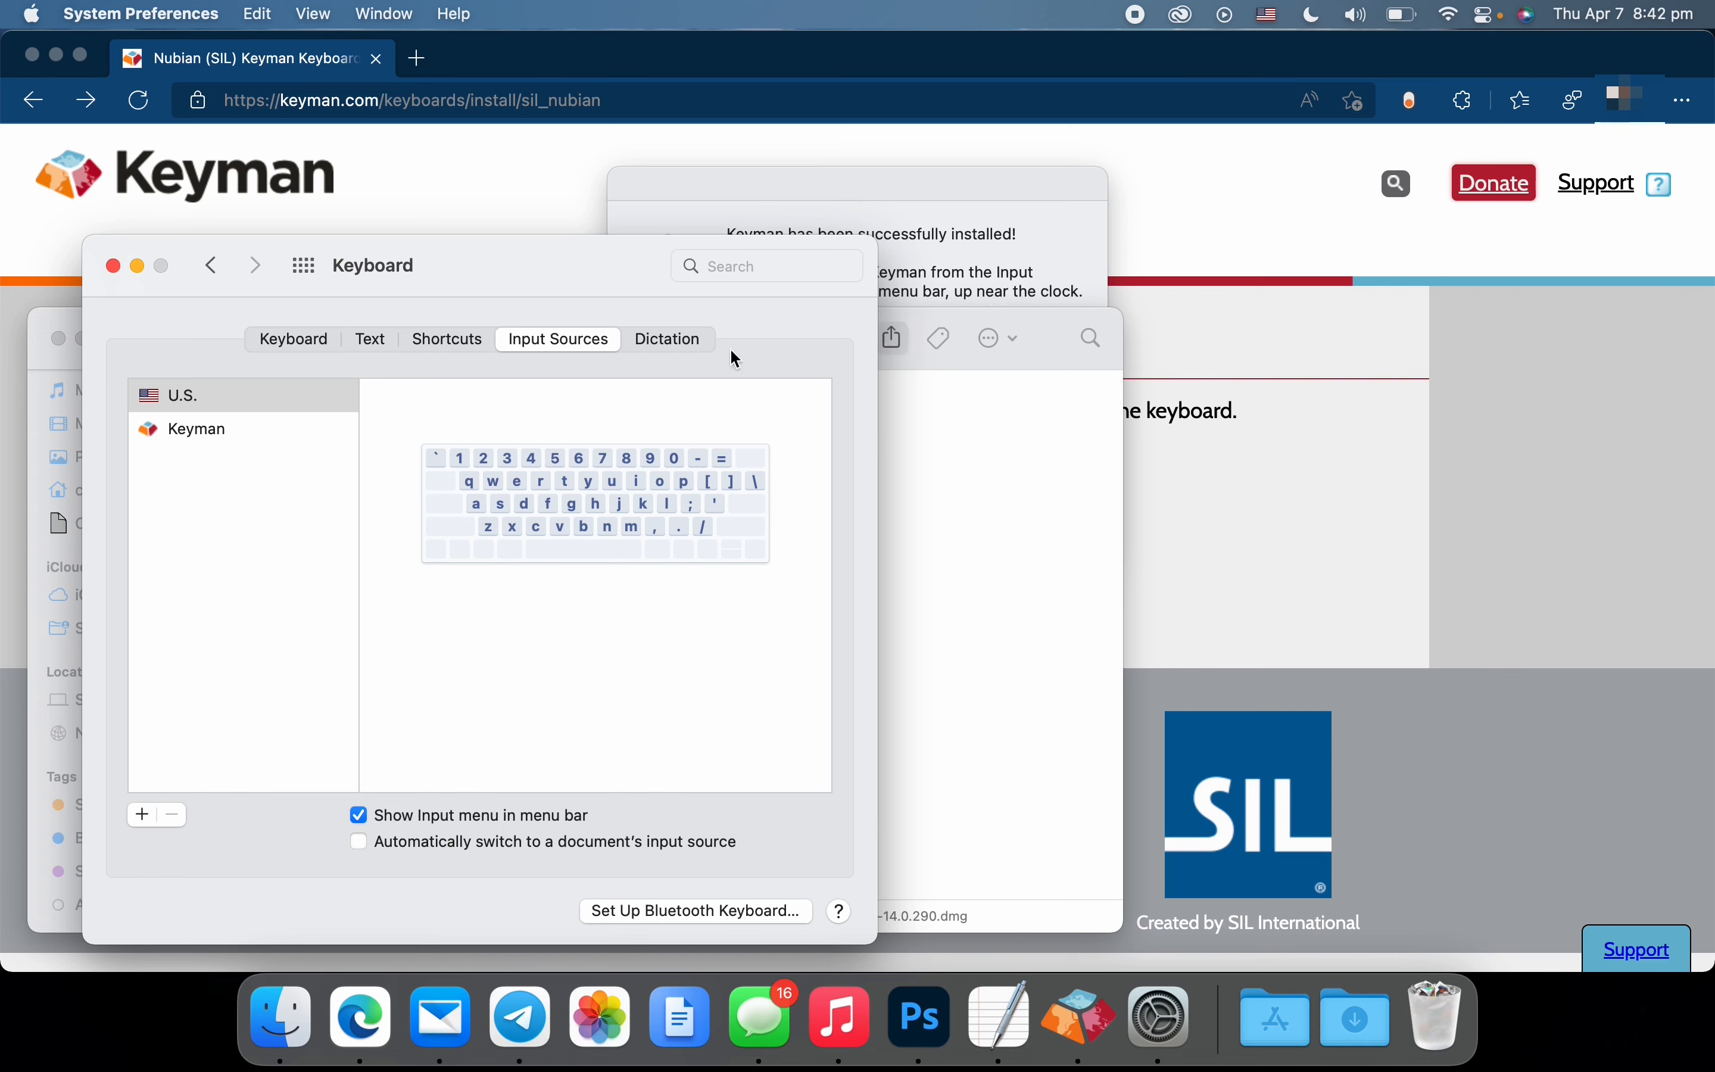
pyautogui.click(113, 267)
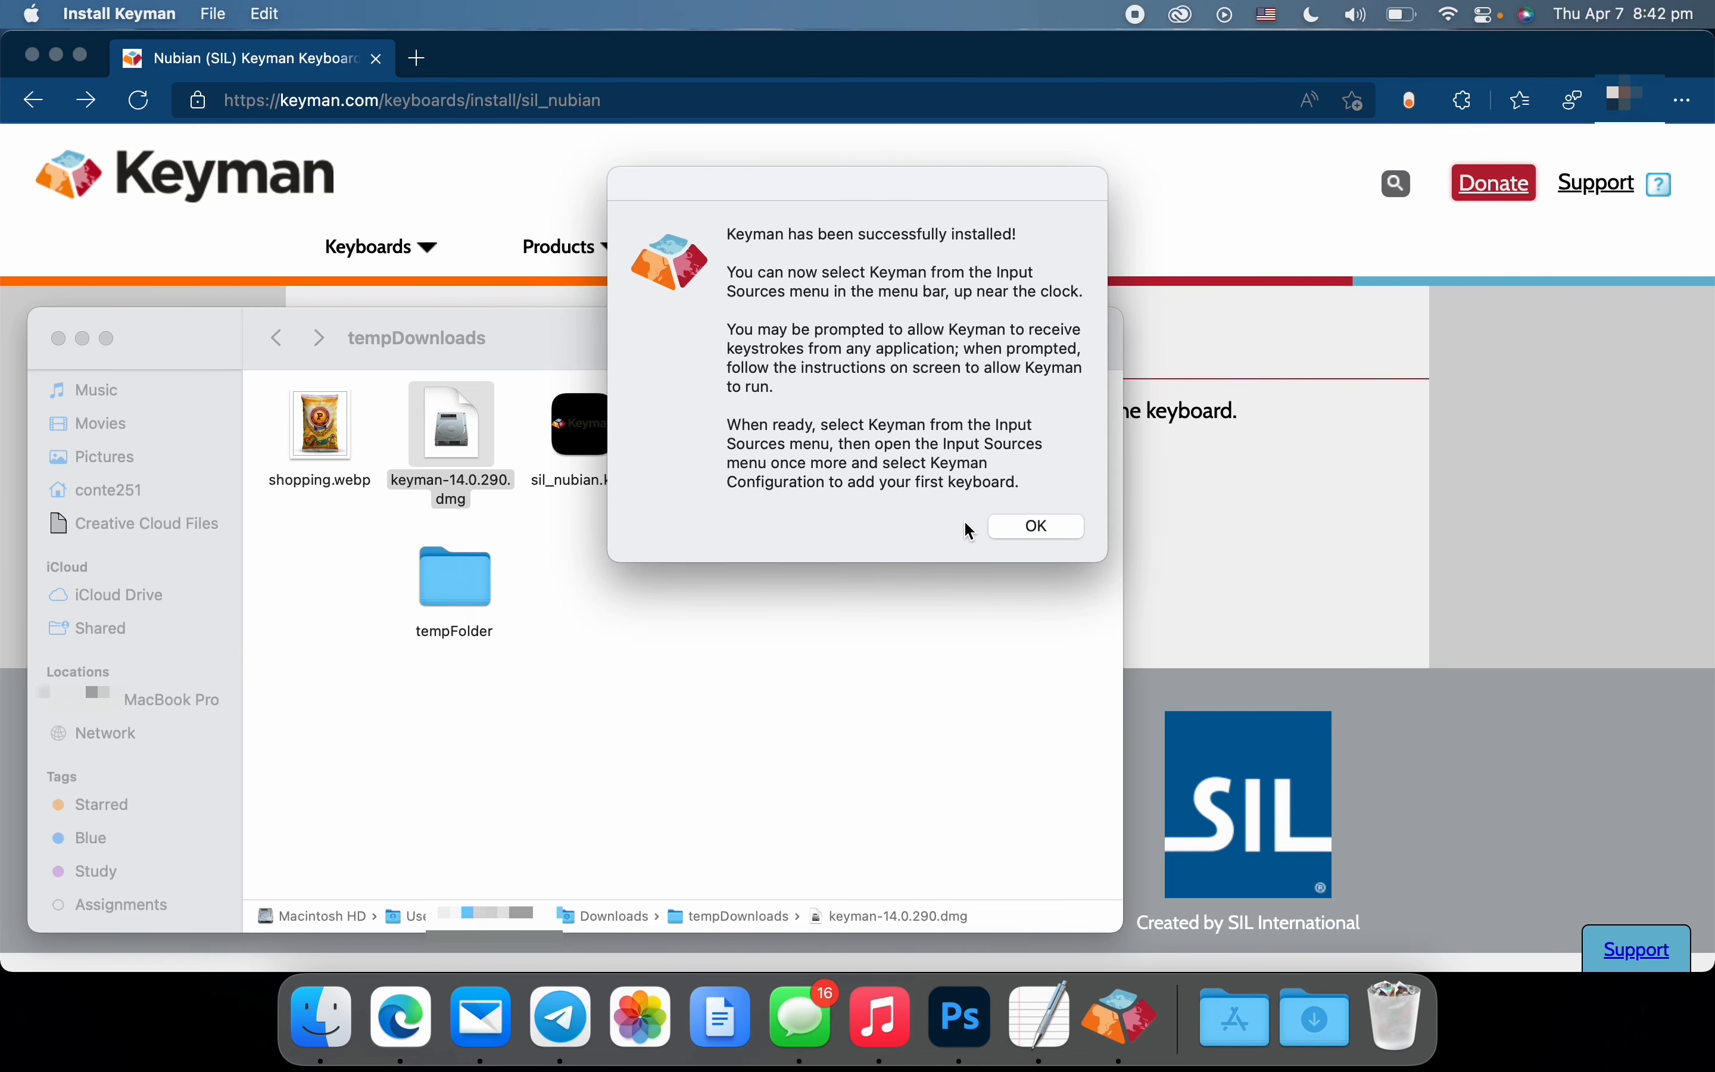
pyautogui.click(1017, 528)
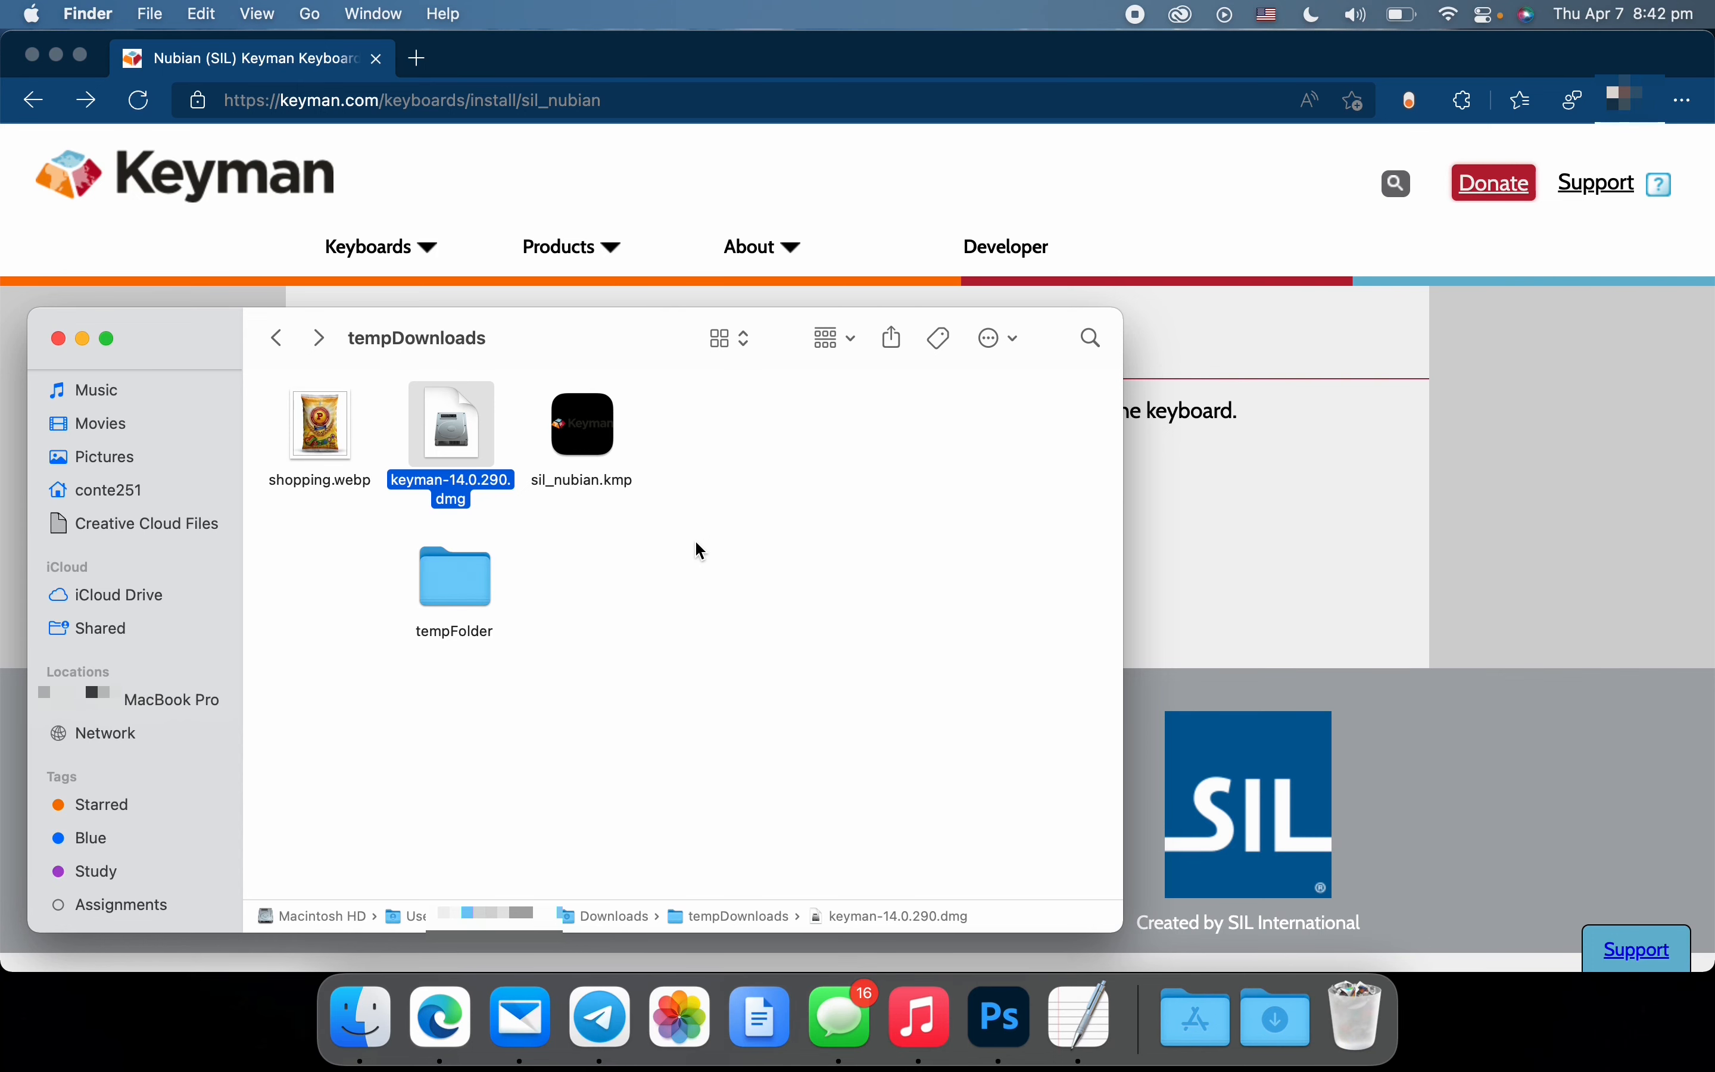
# Open sil_nubian.kmp from tempDownloads, approve installing the package in Keyman, and close Keyman Configuration
pyautogui.click(709, 562)
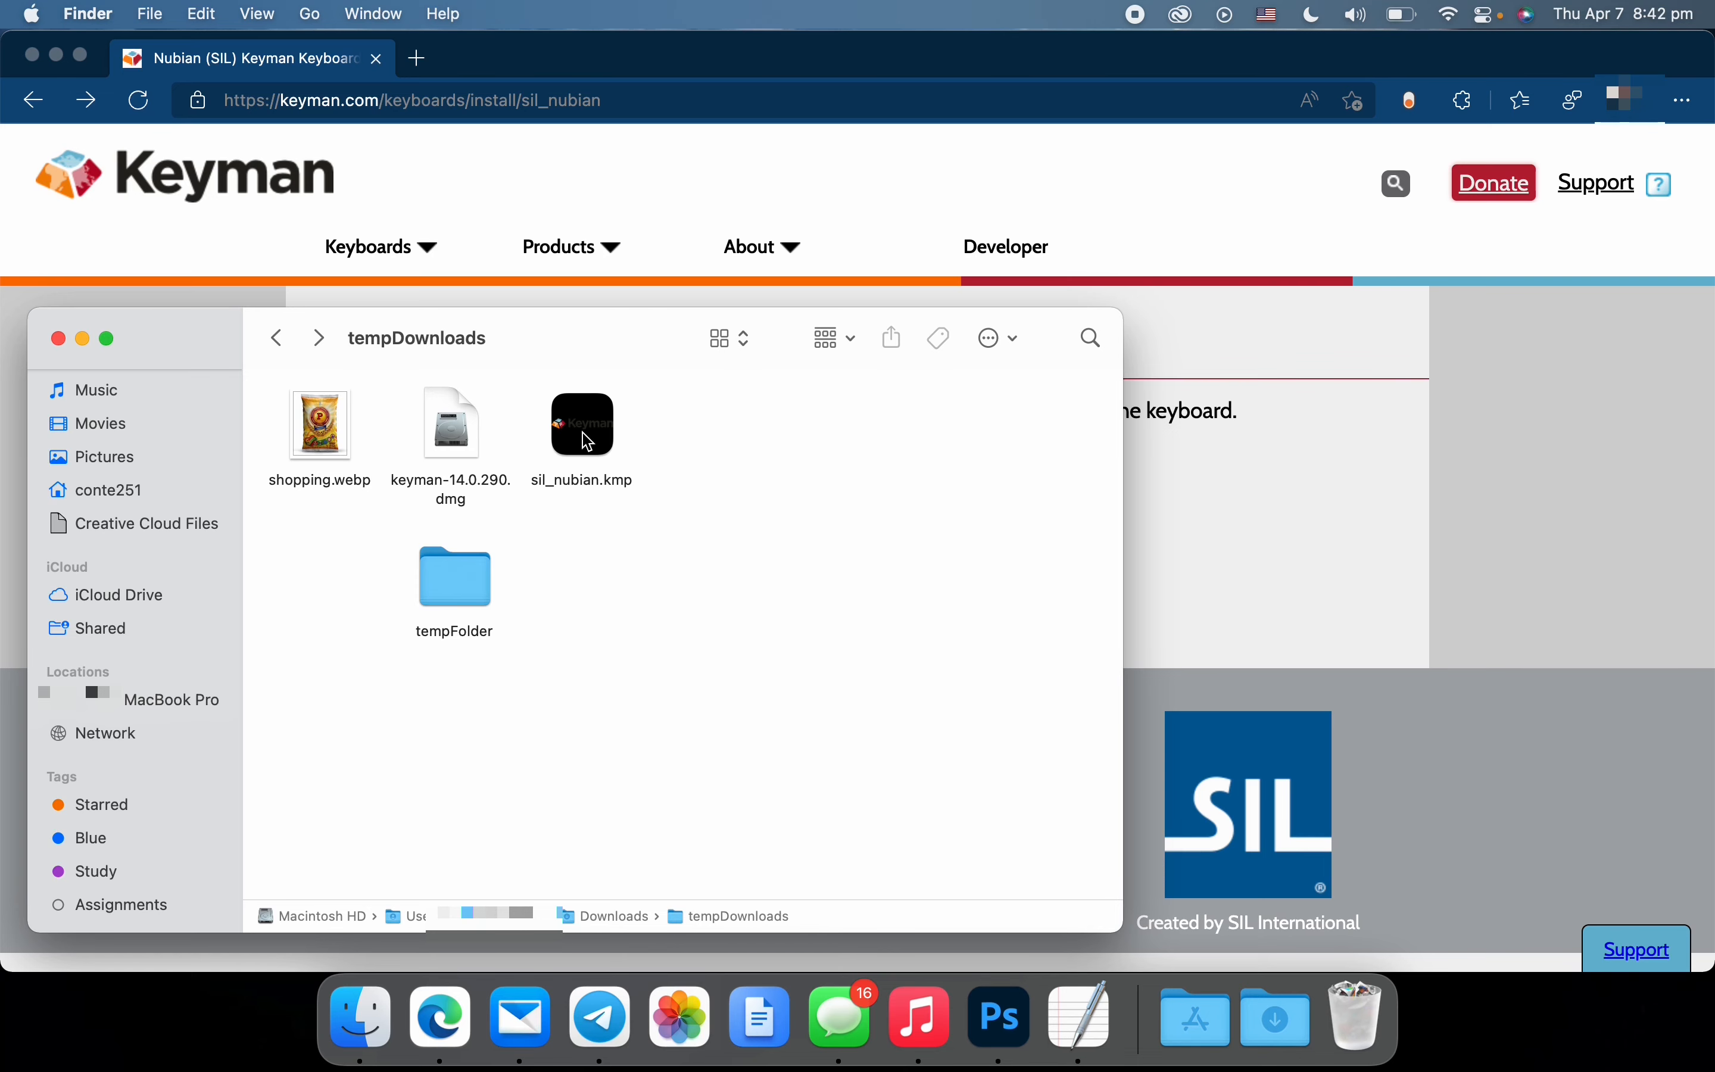
pyautogui.doubleClick(588, 441)
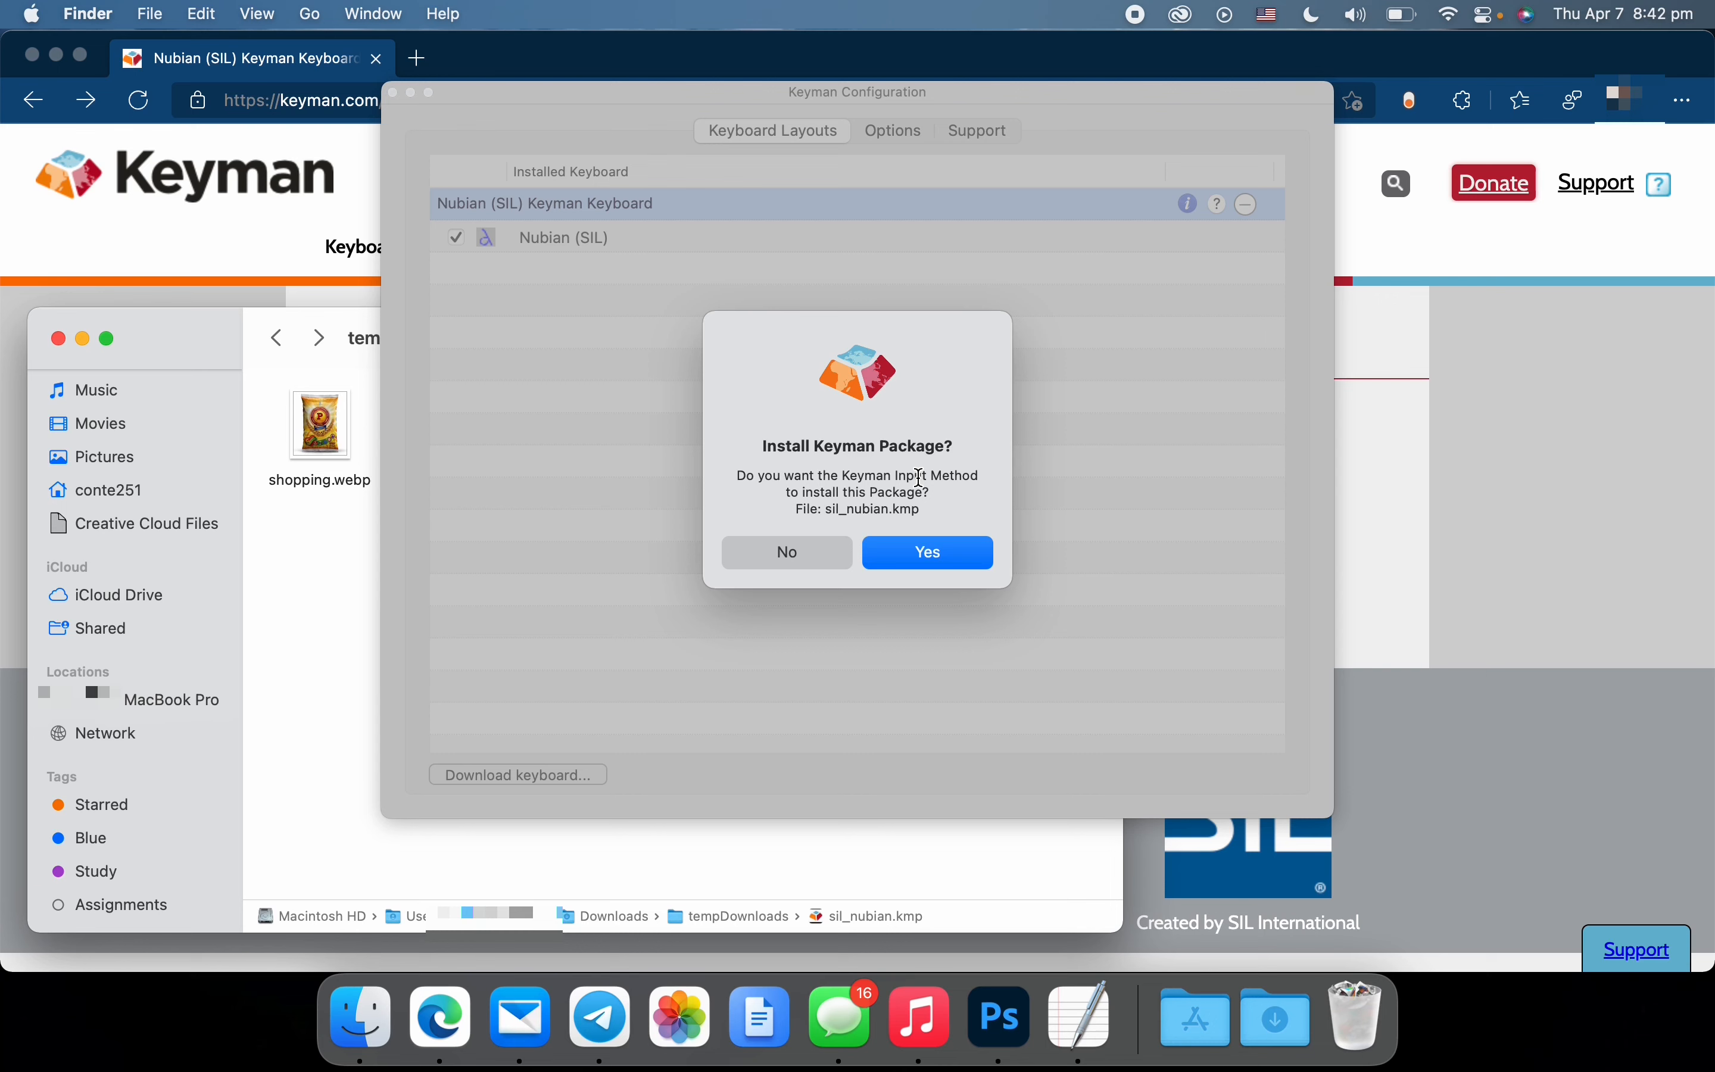
pyautogui.click(926, 554)
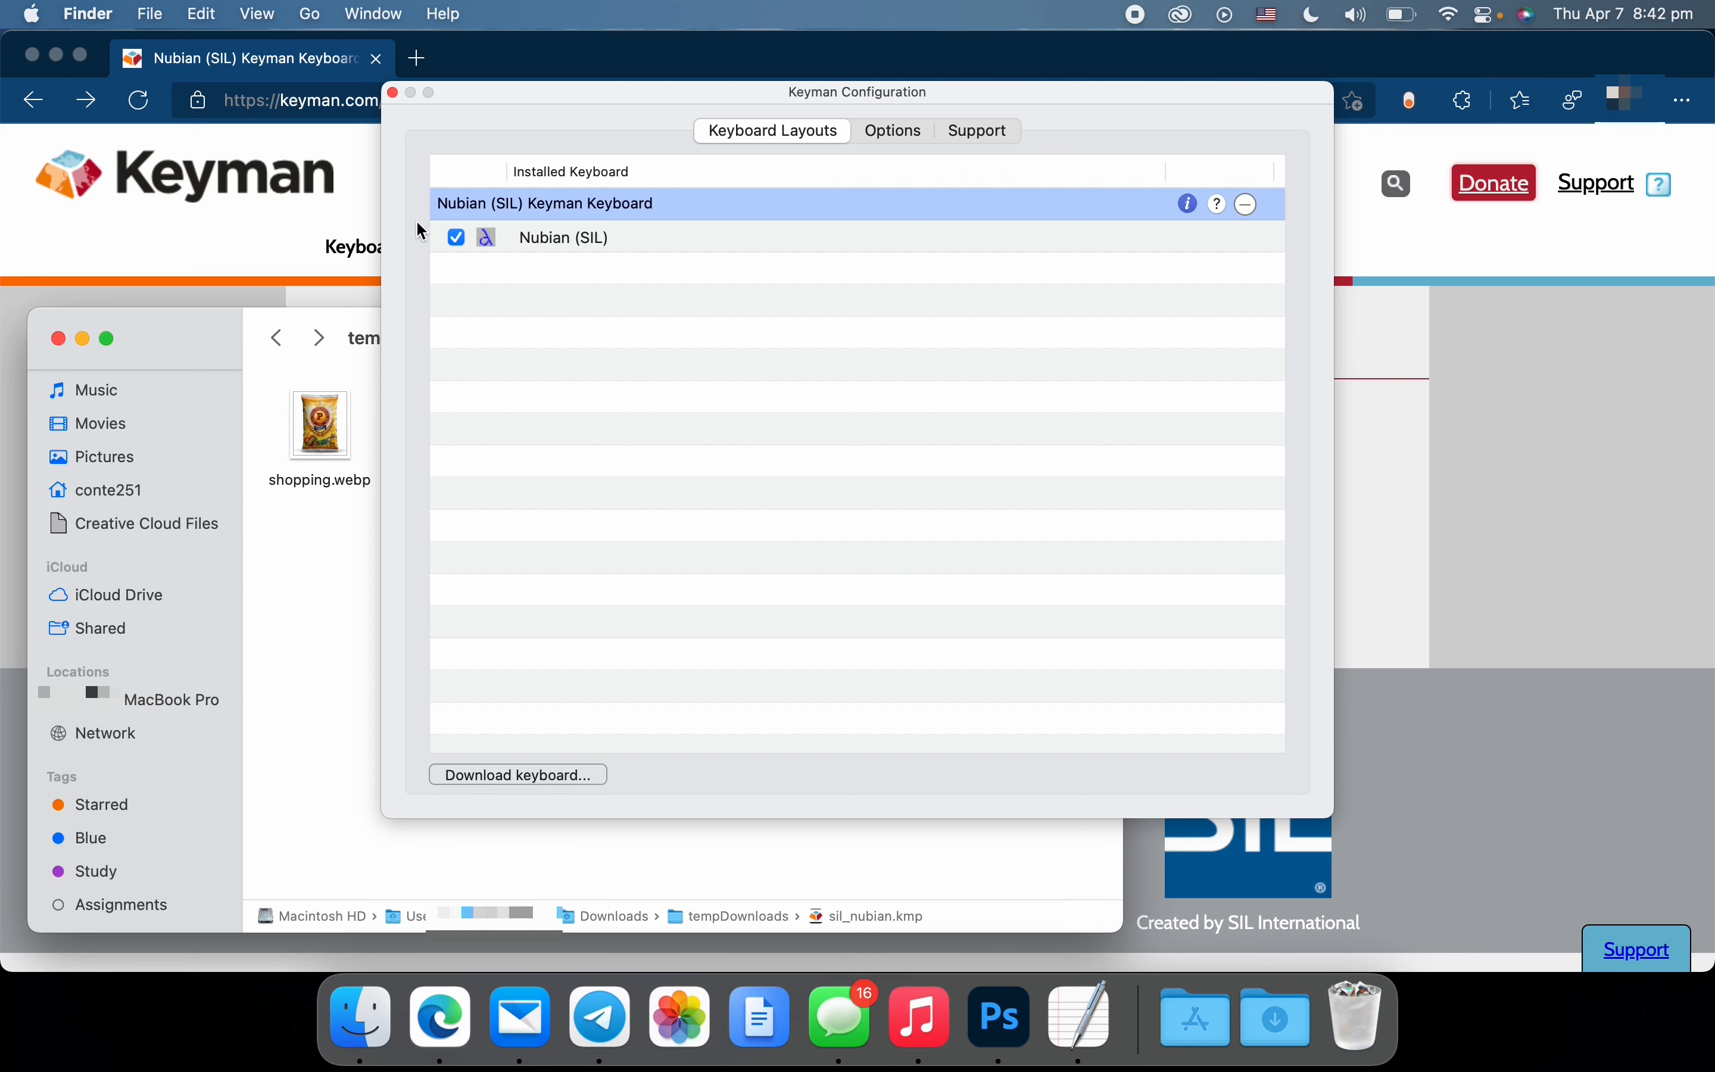
pyautogui.click(394, 93)
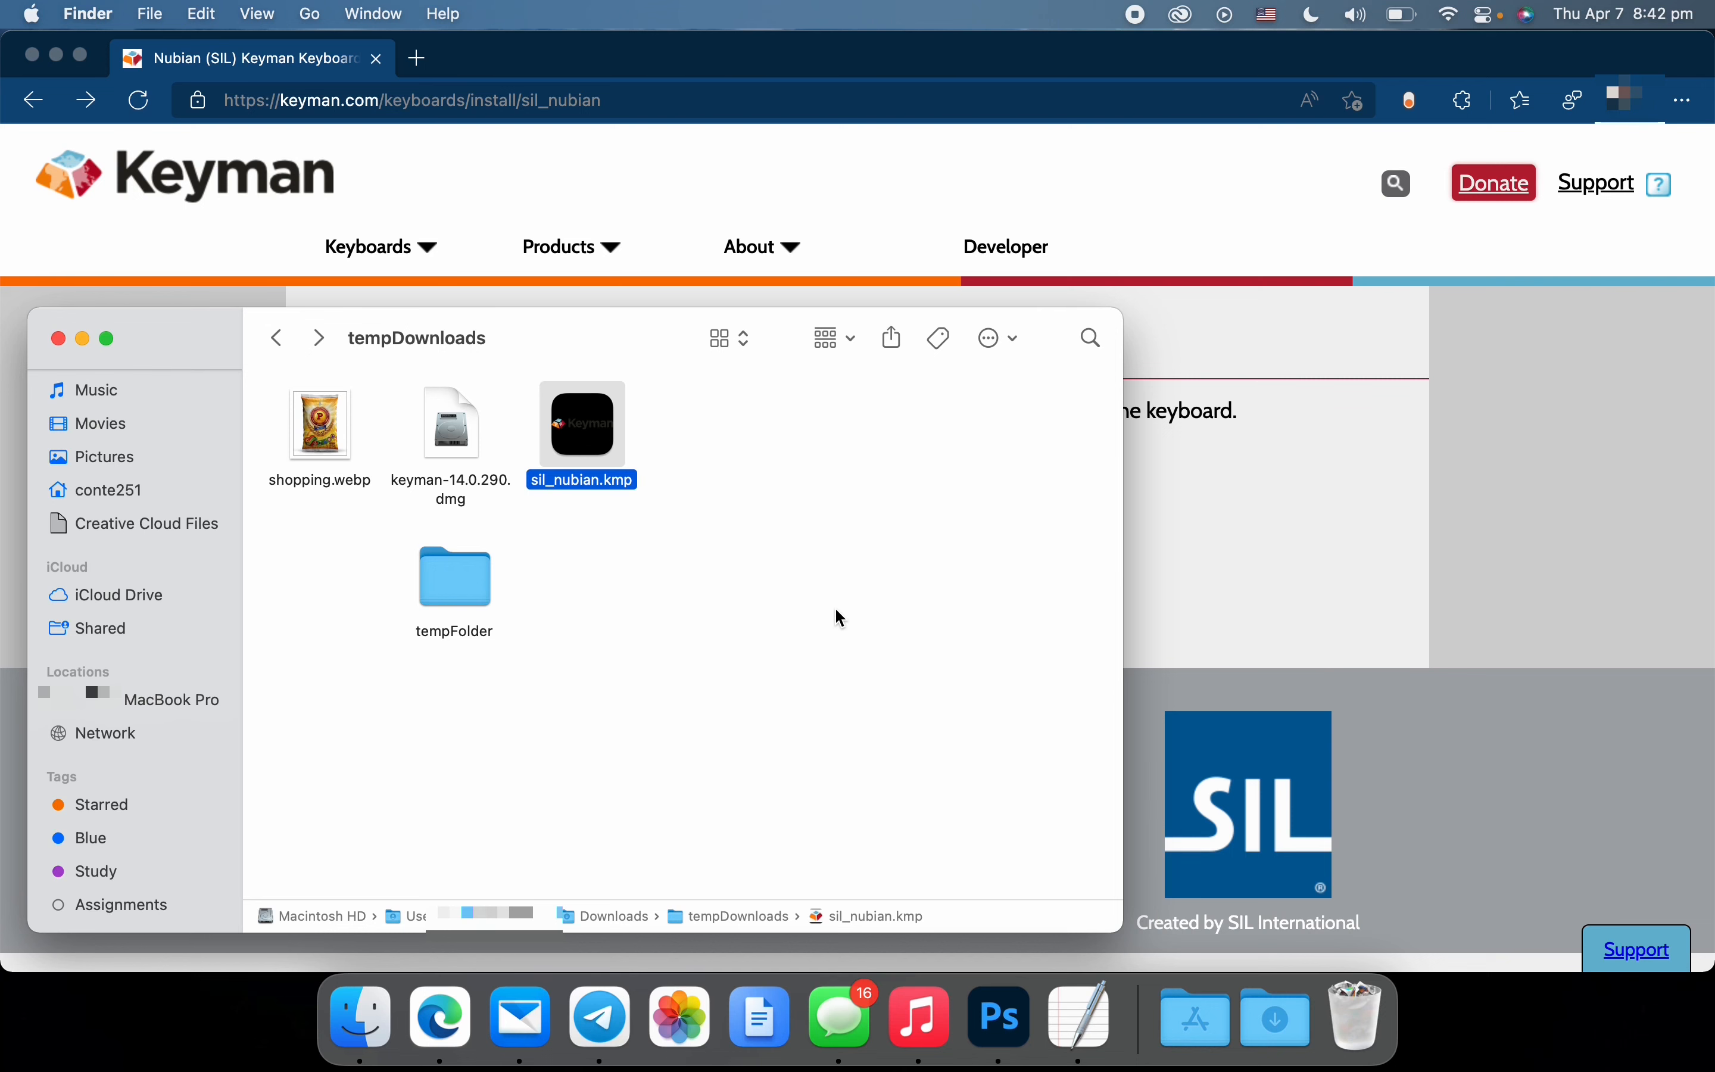
# Open System Preferences and bring up the Input Monitoring privacy settings under Security & Privacy
pyautogui.click(32, 14)
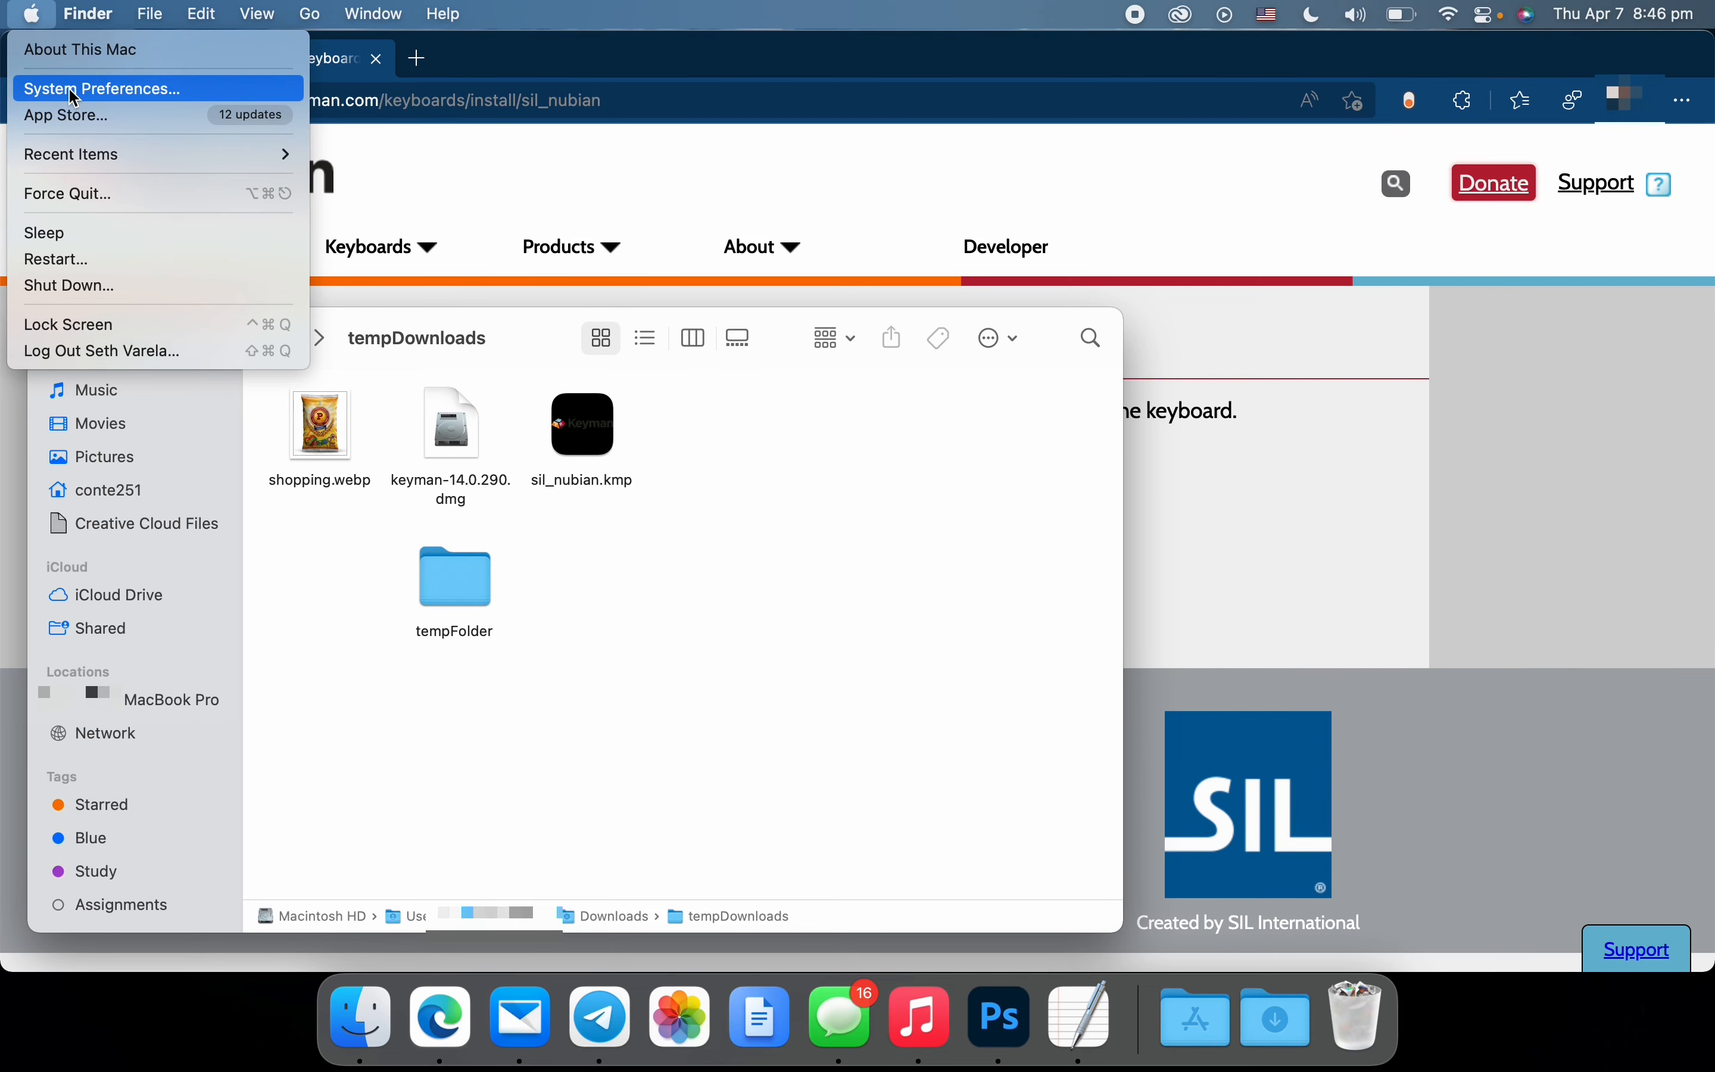
pyautogui.click(74, 97)
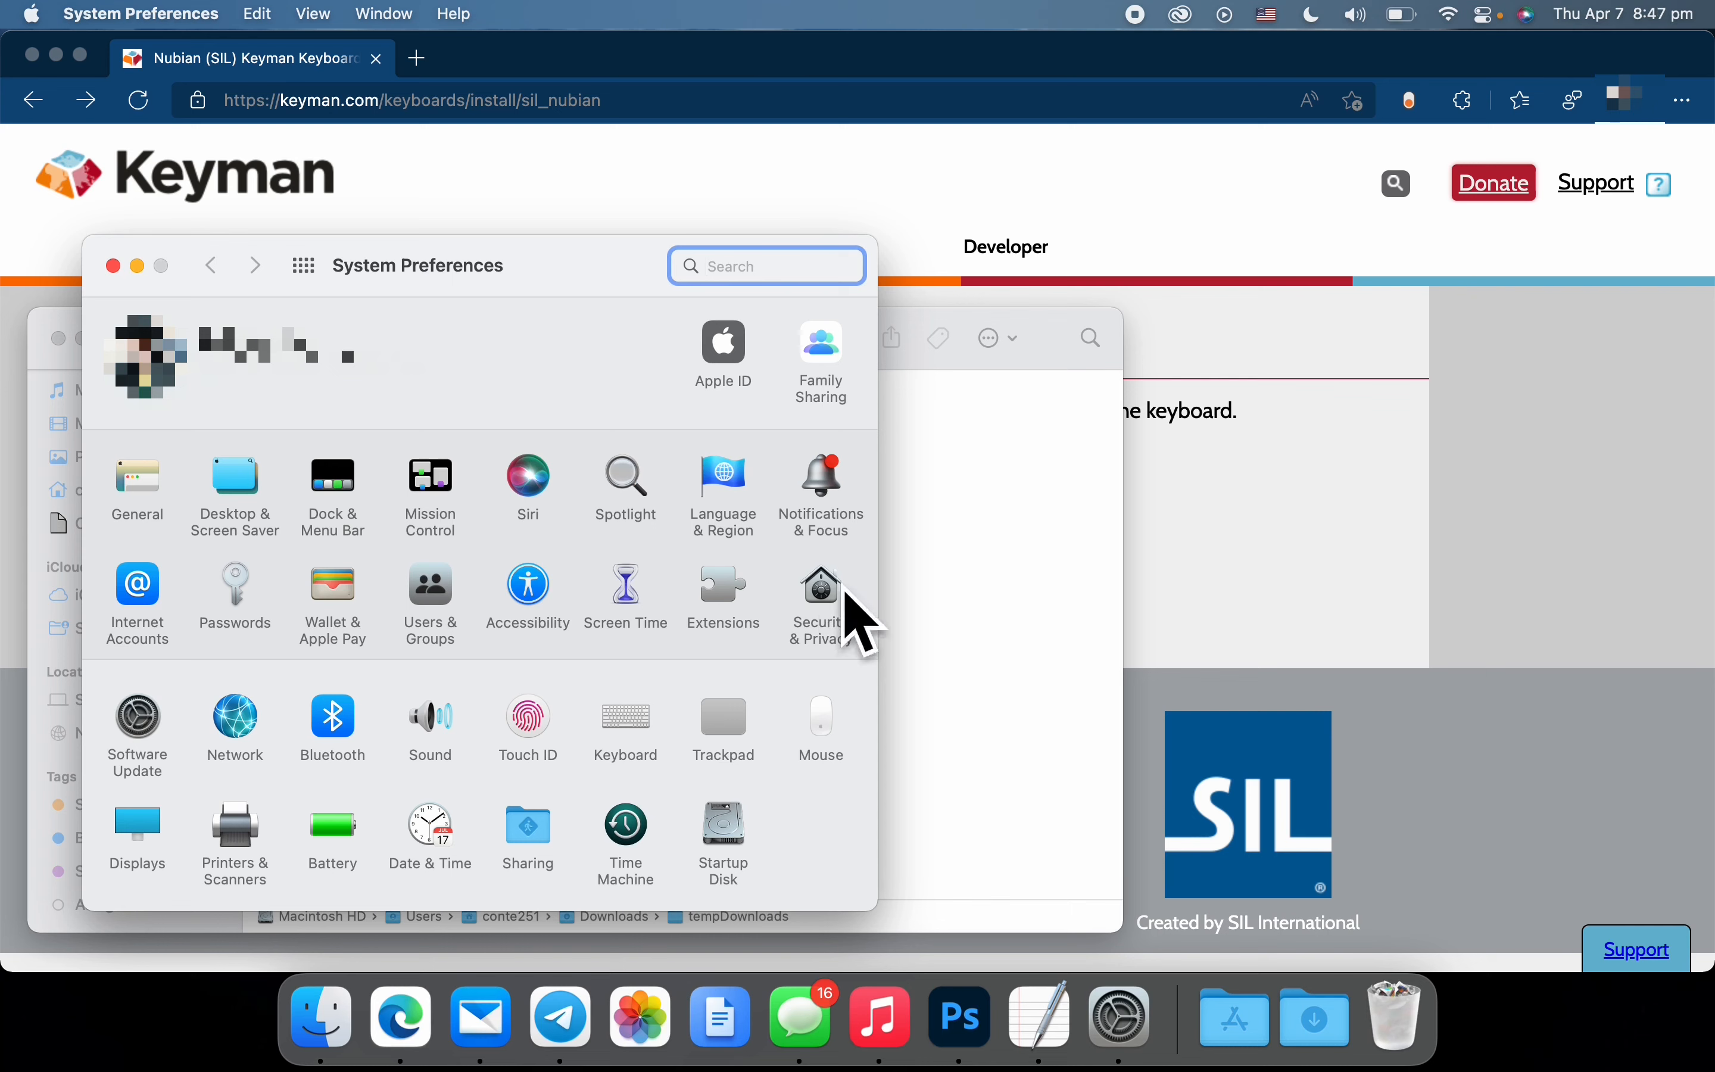
pyautogui.click(815, 612)
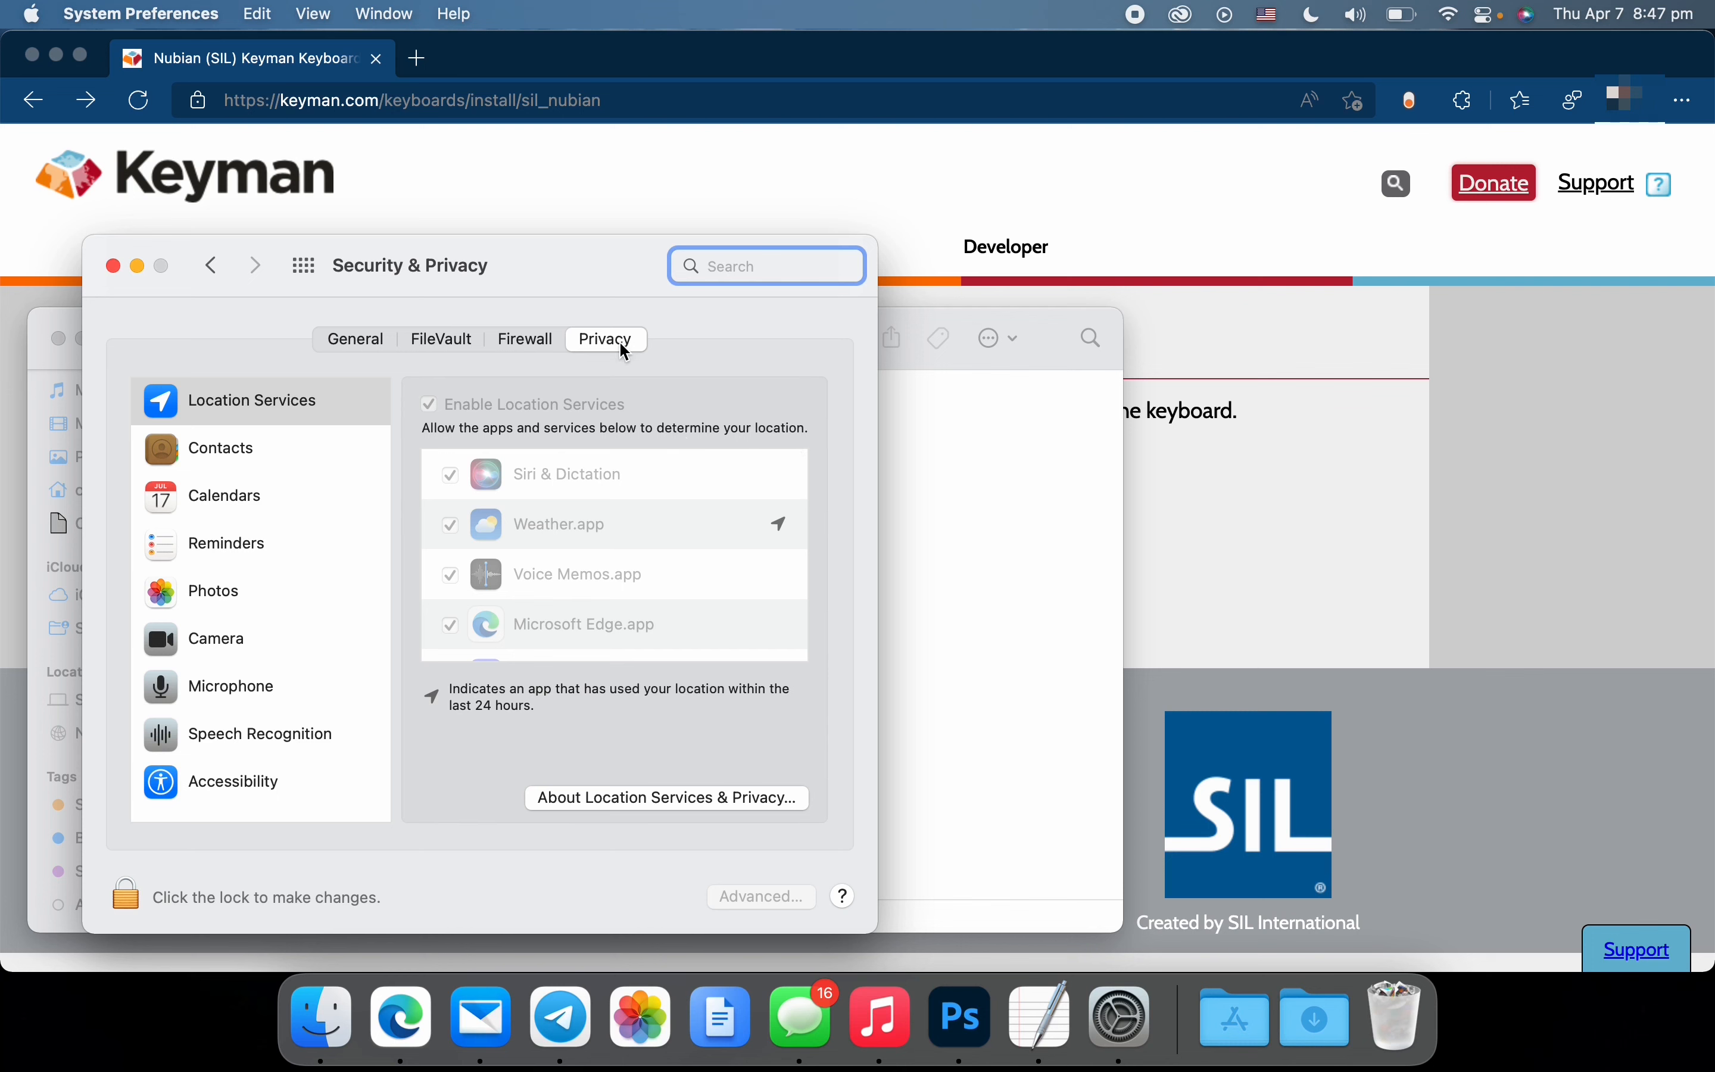
pyautogui.scroll(-5, 281, 723)
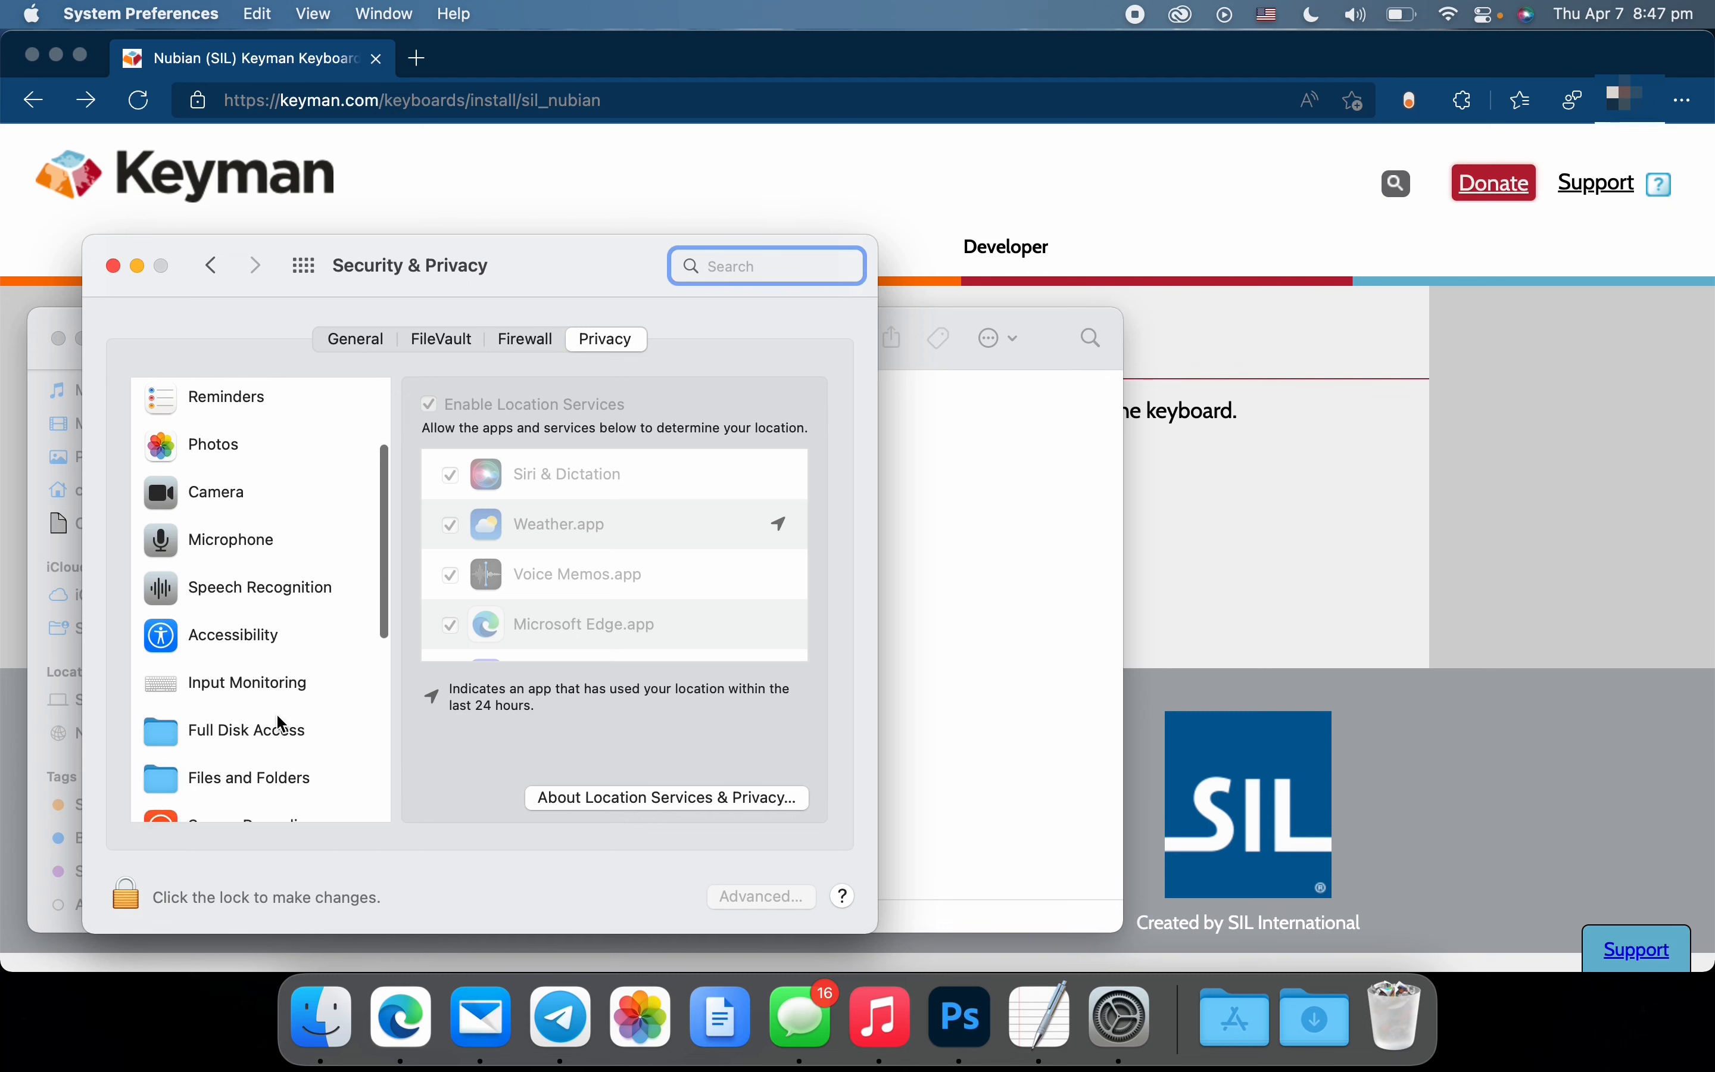
pyautogui.click(284, 607)
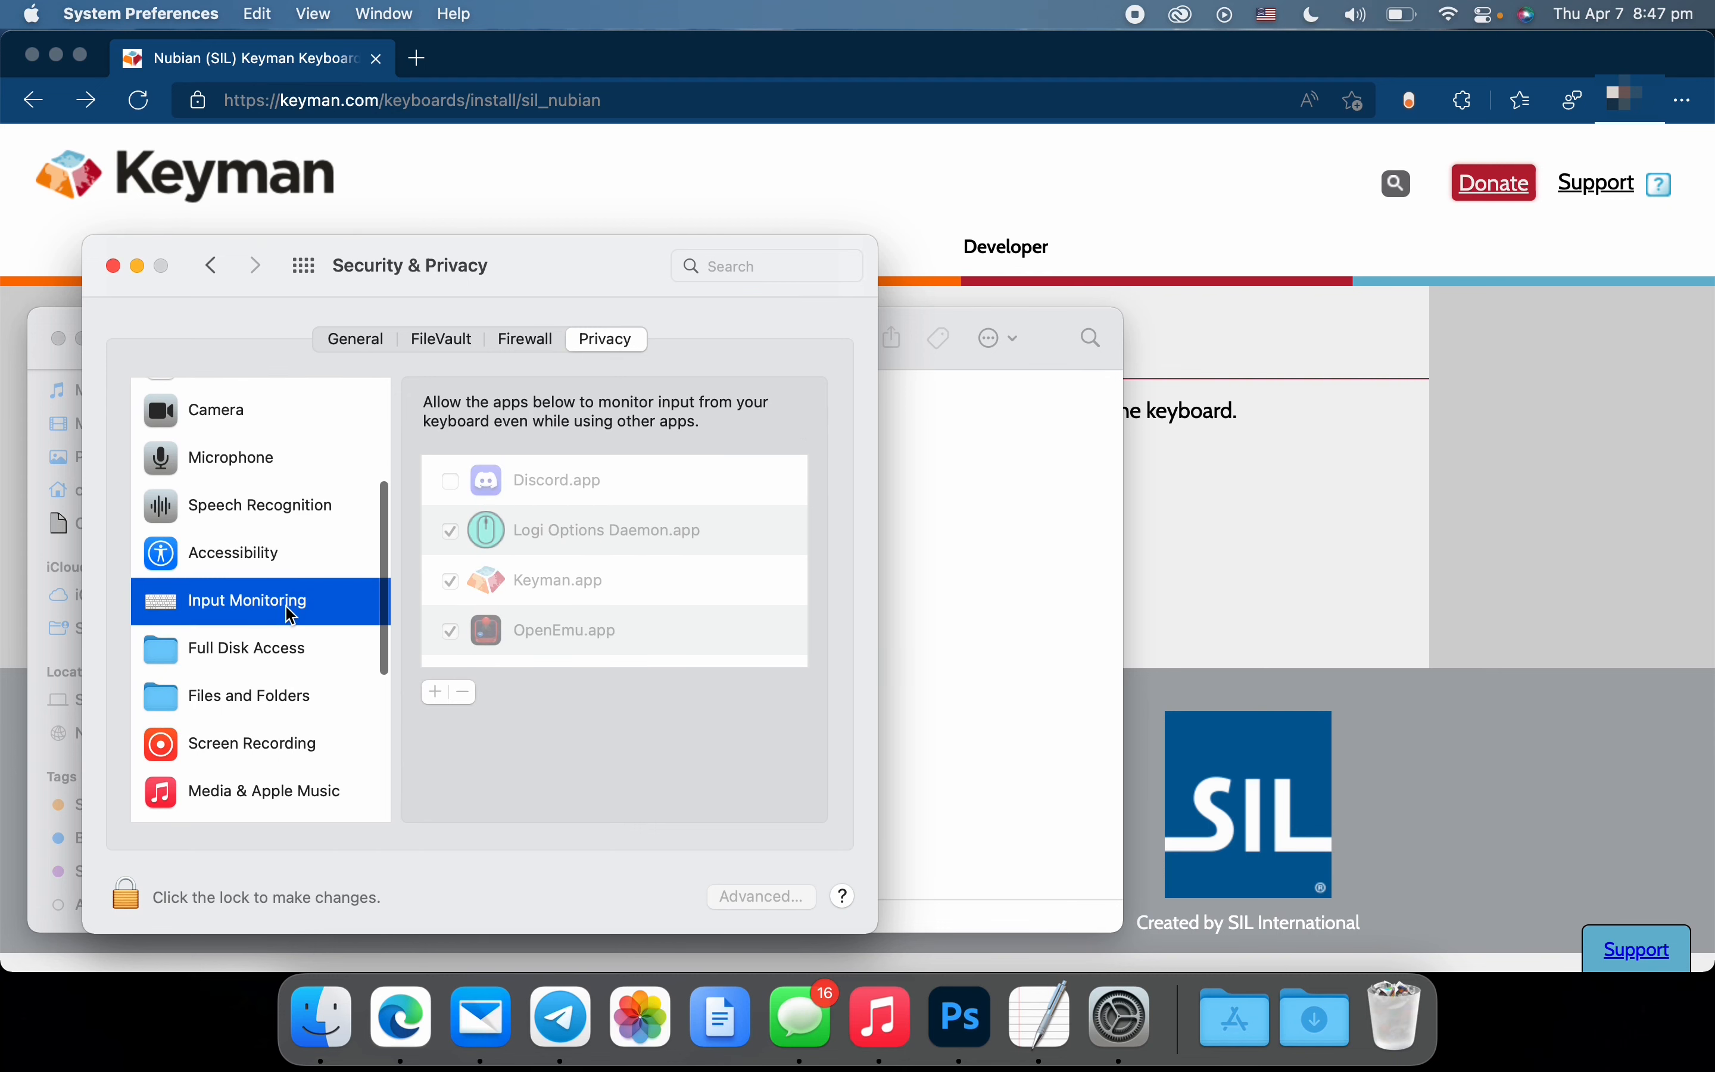
# Unlock the Input Monitoring settings to check Keyman.app's permission, lock them again, and close System Preferences
pyautogui.click(130, 899)
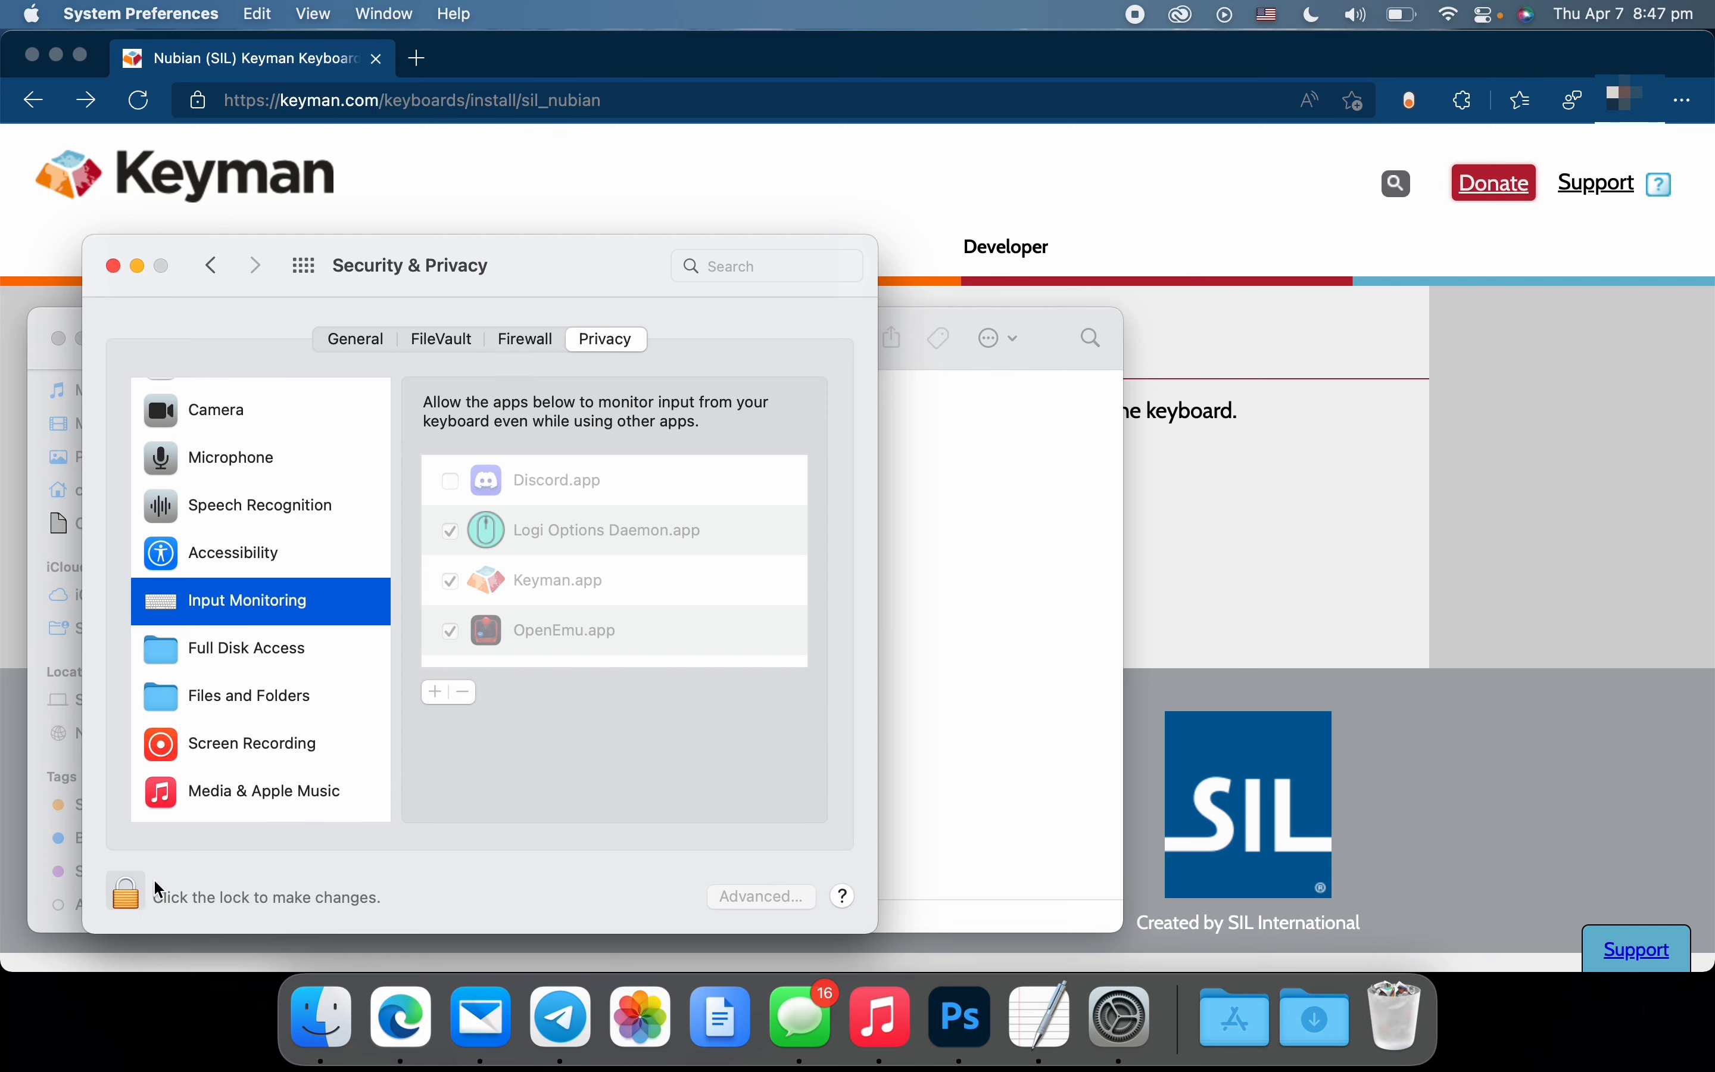
pyautogui.click(137, 889)
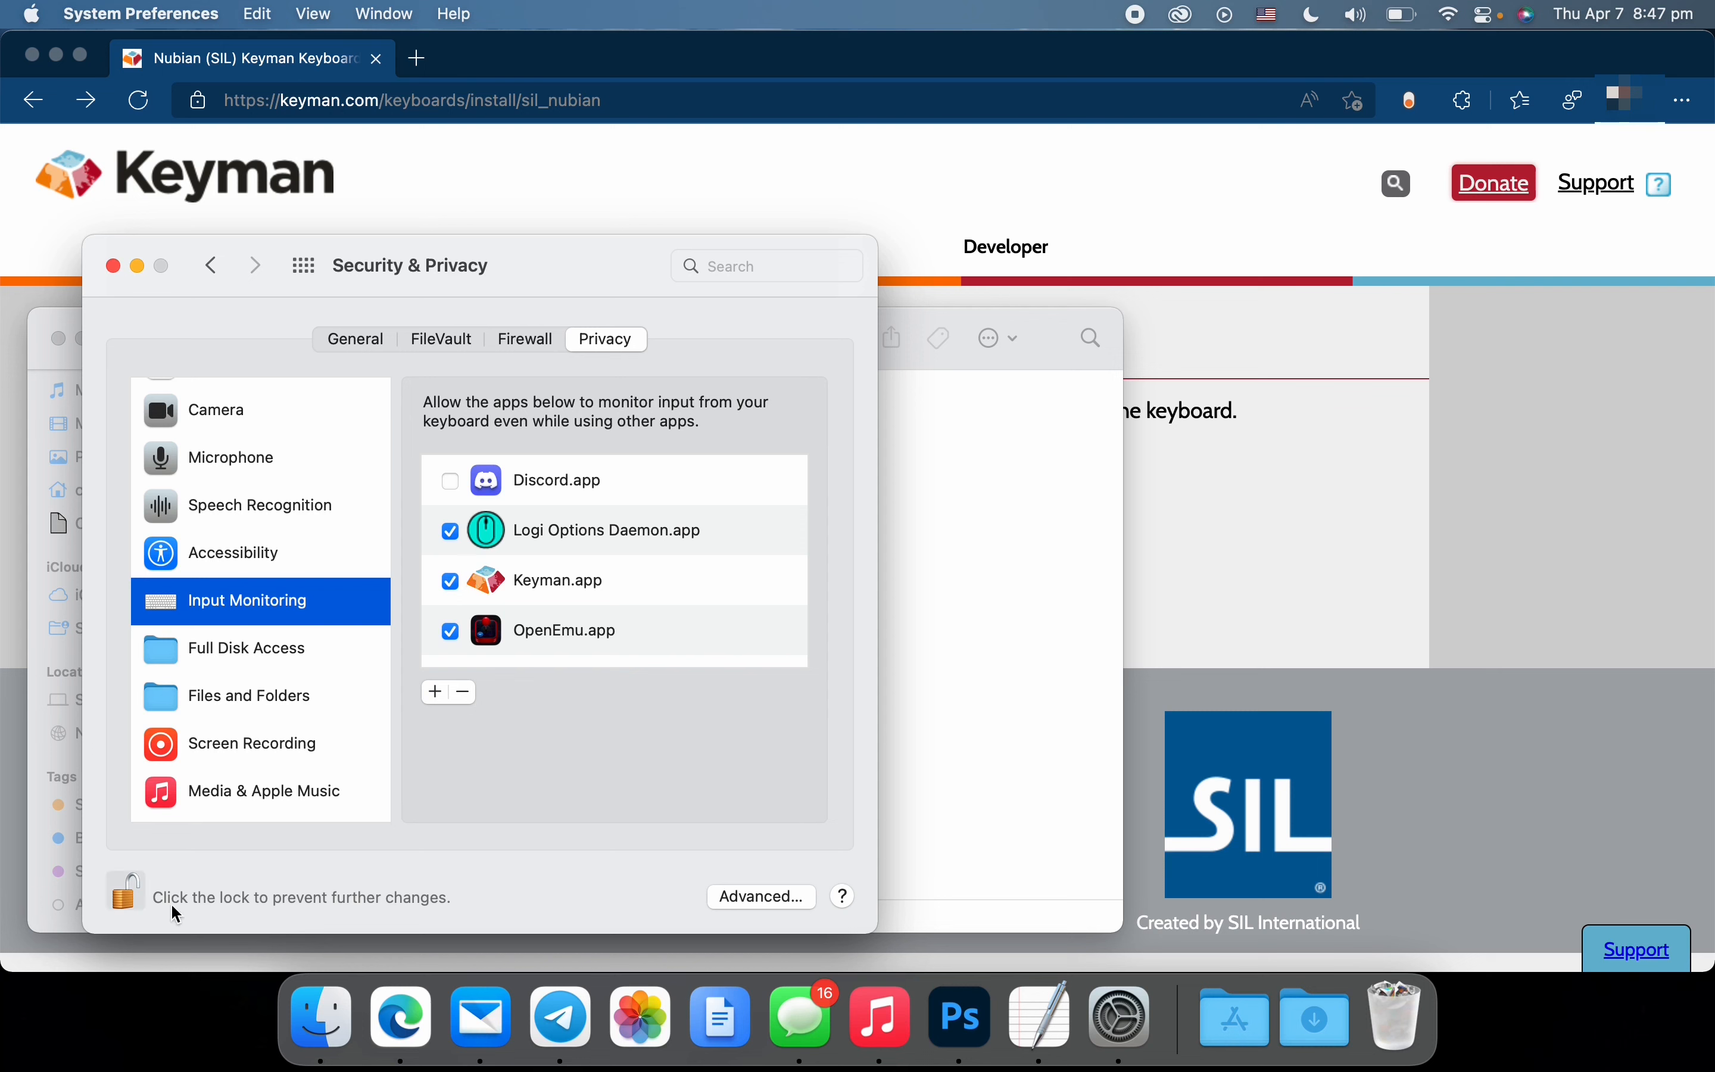
pyautogui.click(124, 896)
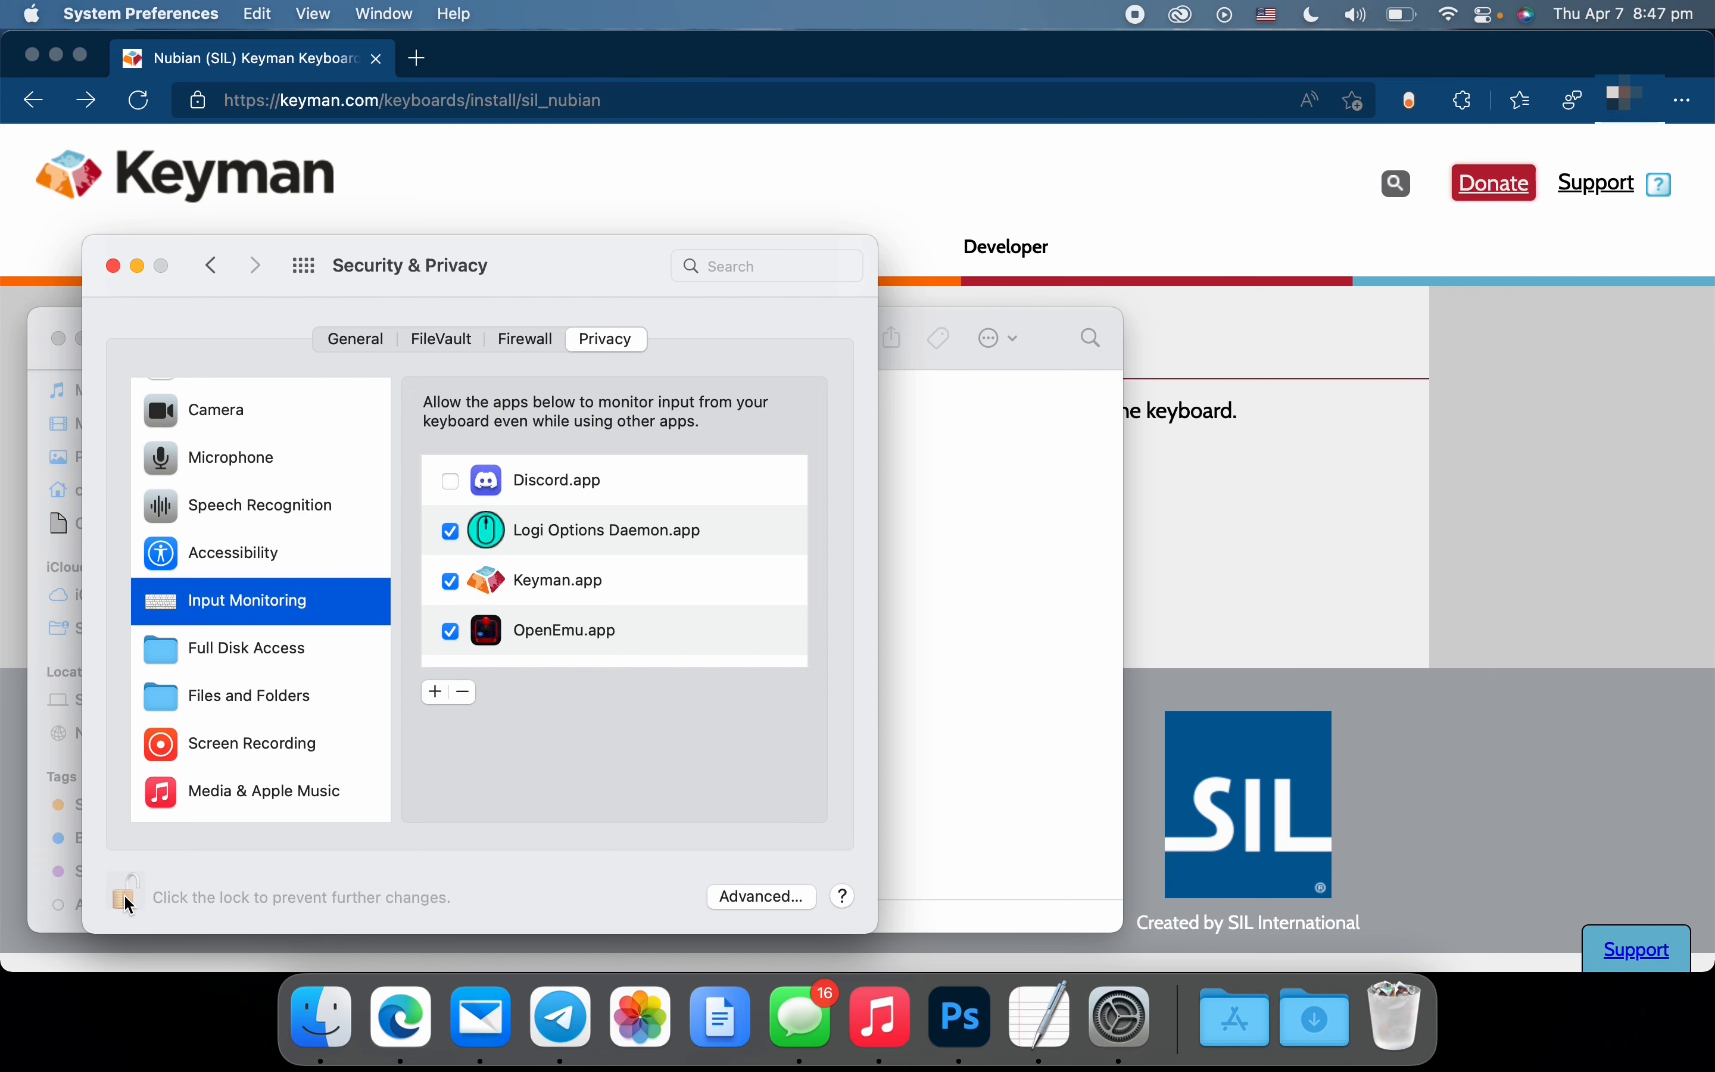
pyautogui.click(113, 265)
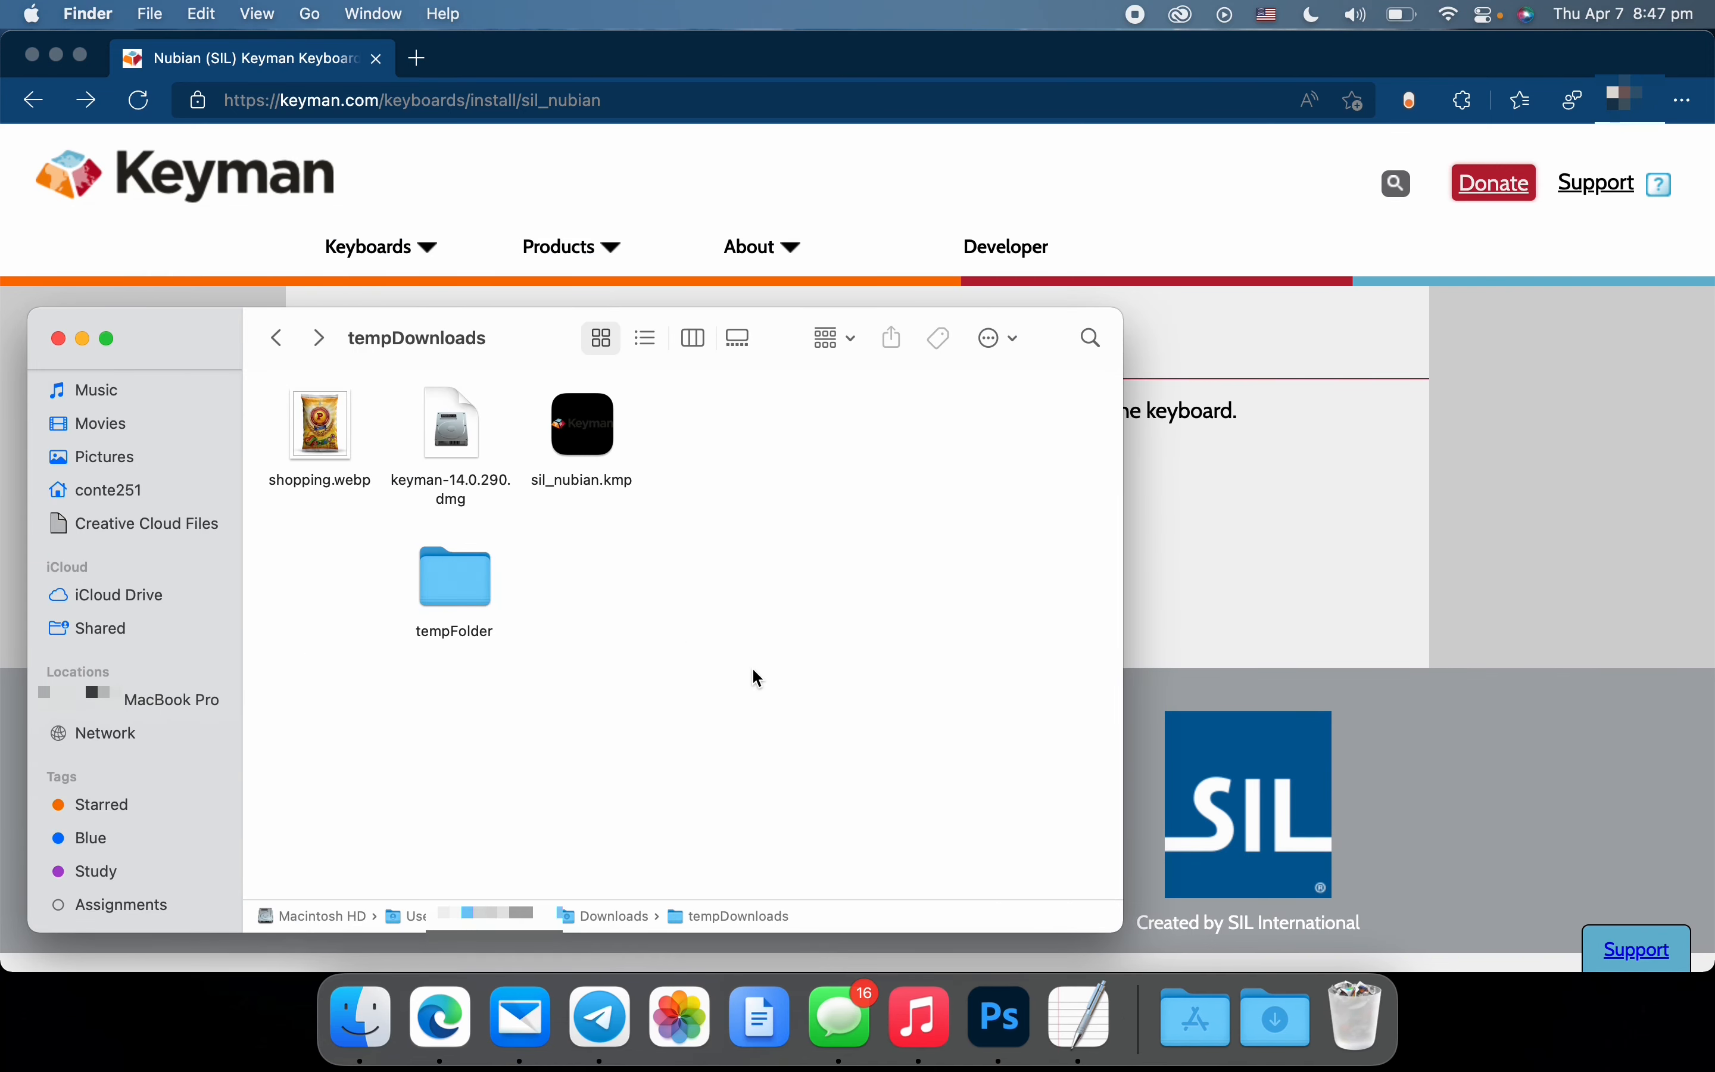
# Switch the input source to Keyman and go to Untitled 2.rtf in TextEdit, starting a new line below the text "ⲙⲁⲥⲕⲁ ⲁ̄ⲅⲣⲟ̄!"
pyautogui.click(1268, 17)
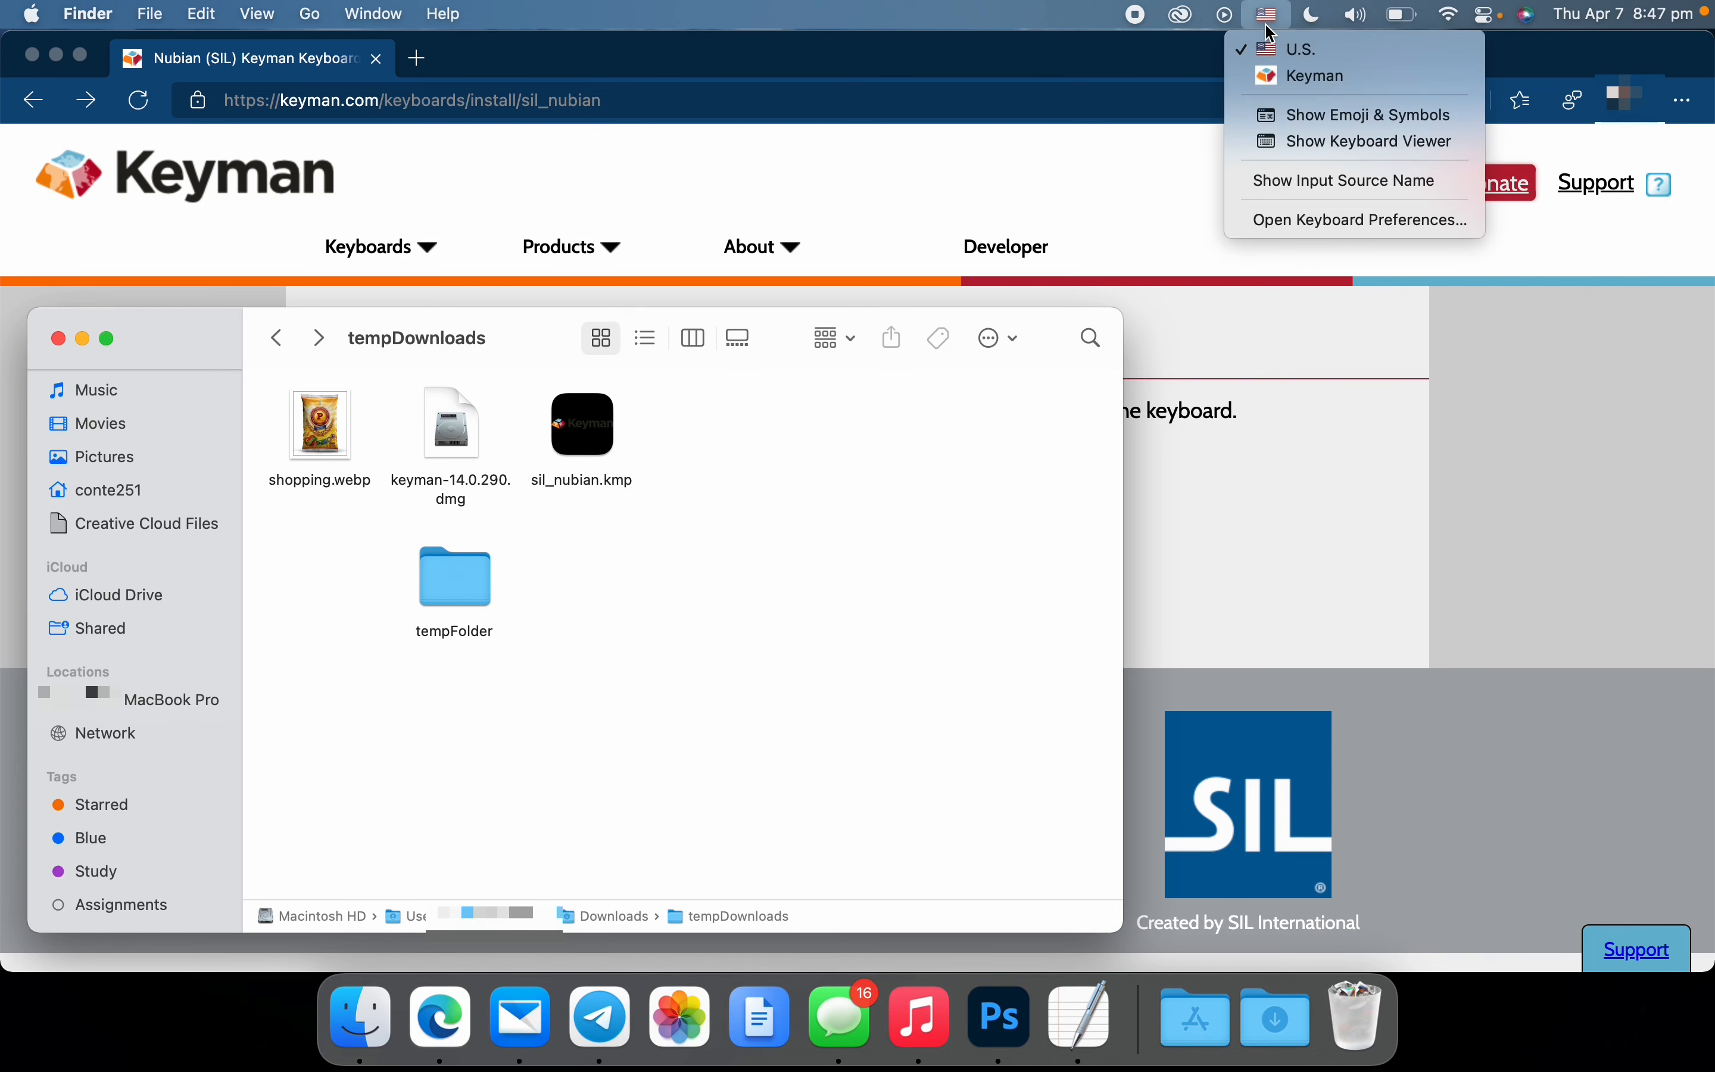
pyautogui.click(1274, 85)
pyautogui.click(1115, 993)
pyautogui.press('Return')
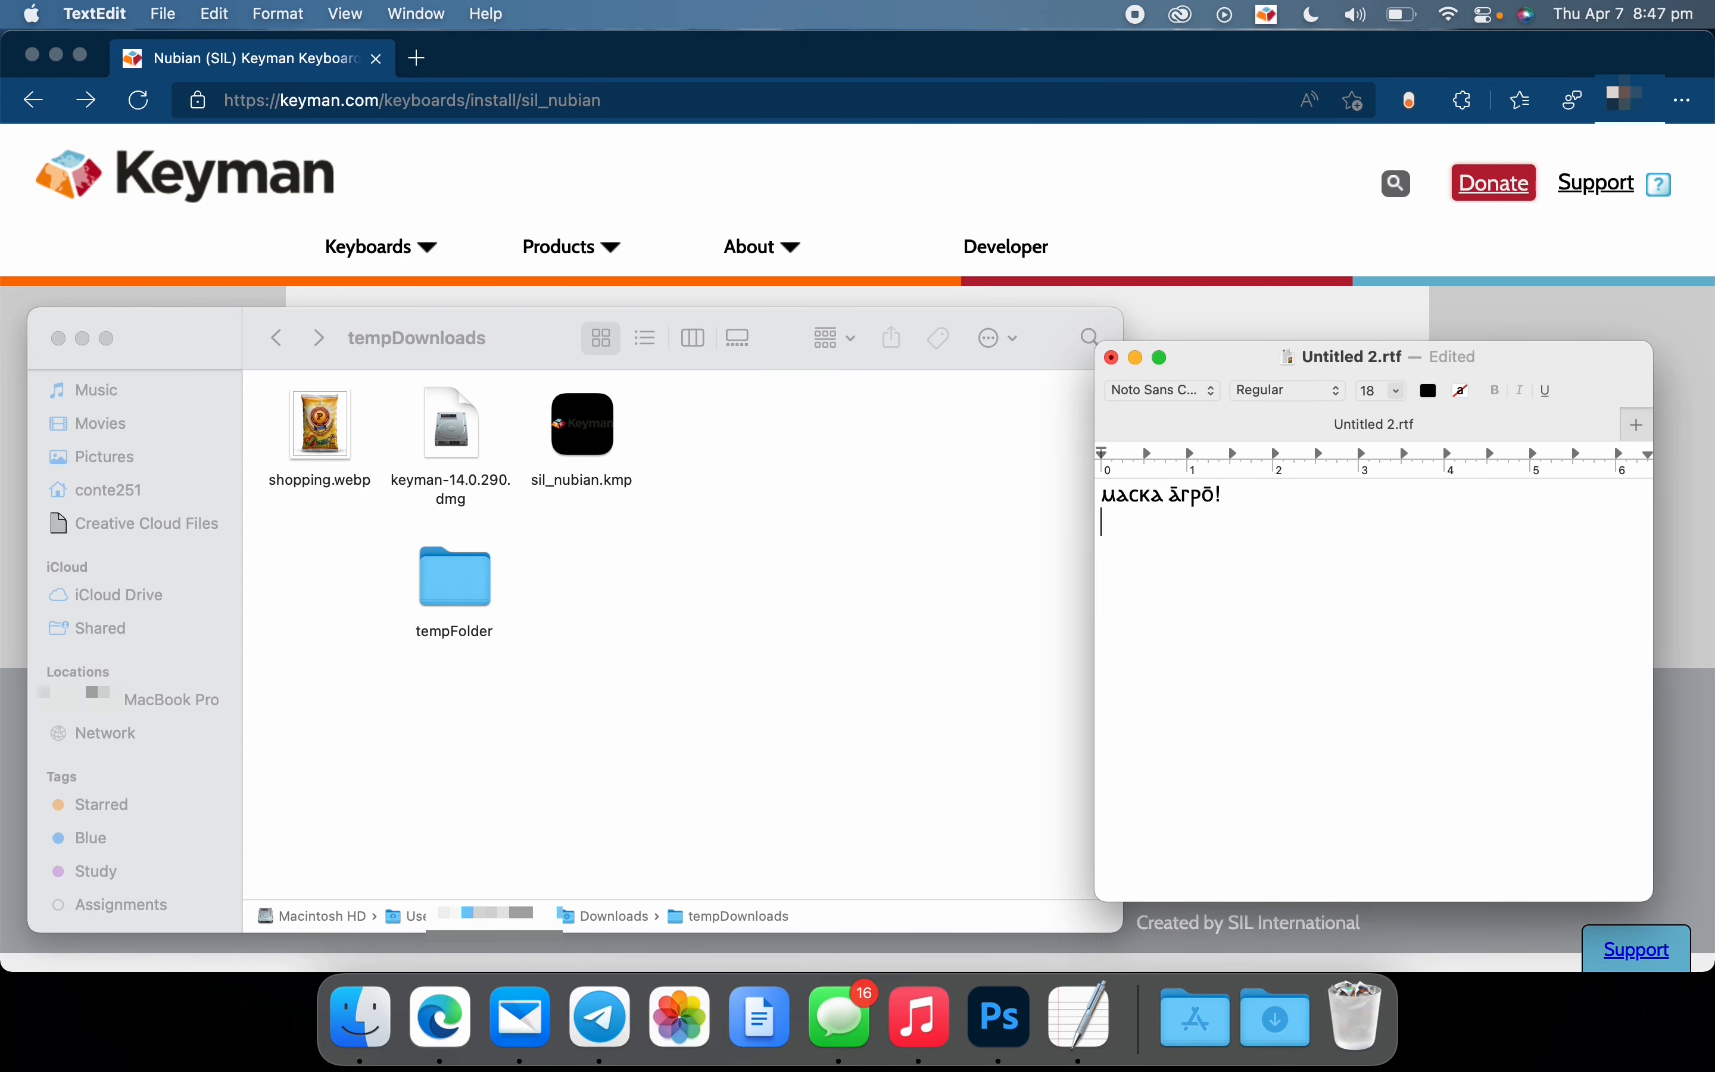
# Leave a blank line and enter the Nubian text "ⲥⲓⲕⲕⲓⲣ ⲫⲓ̄?" in the TextEdit document
pyautogui.press('Return')
pyautogui.write('cikkip φλ')
pyautogui.press('BackSpace')
pyautogui.write('ī')
pyautogui.write('?')
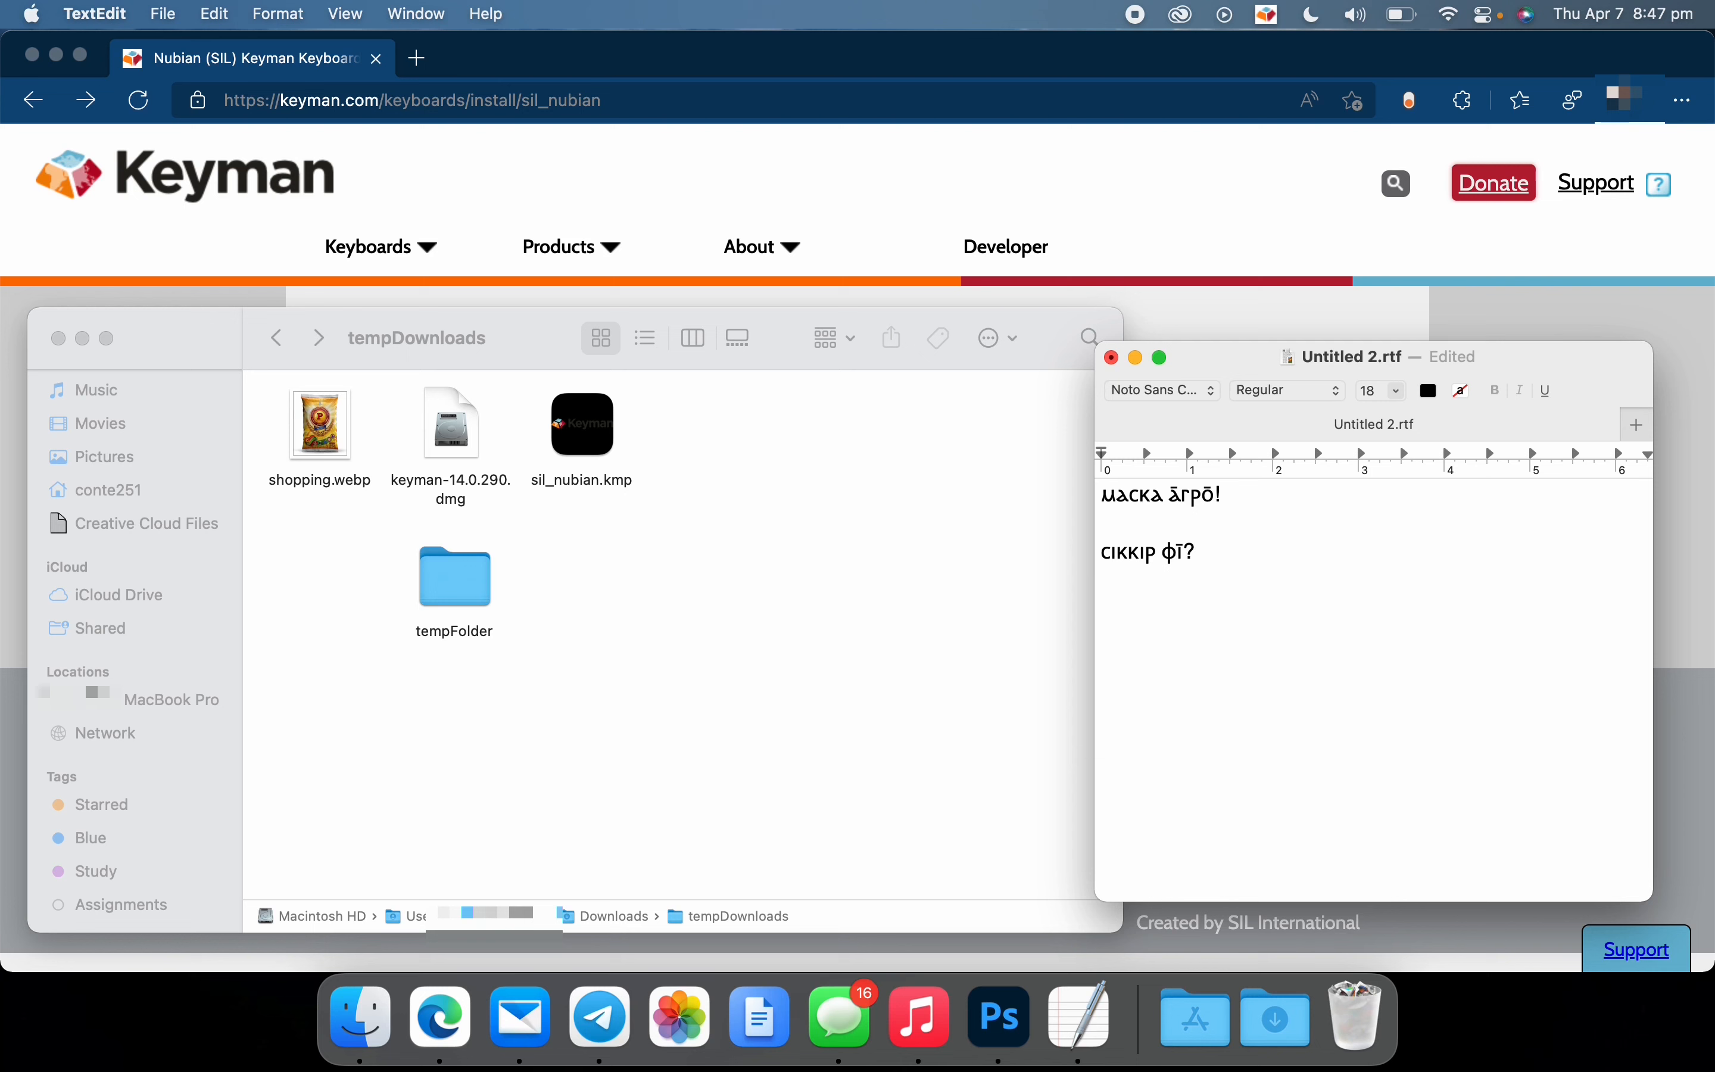